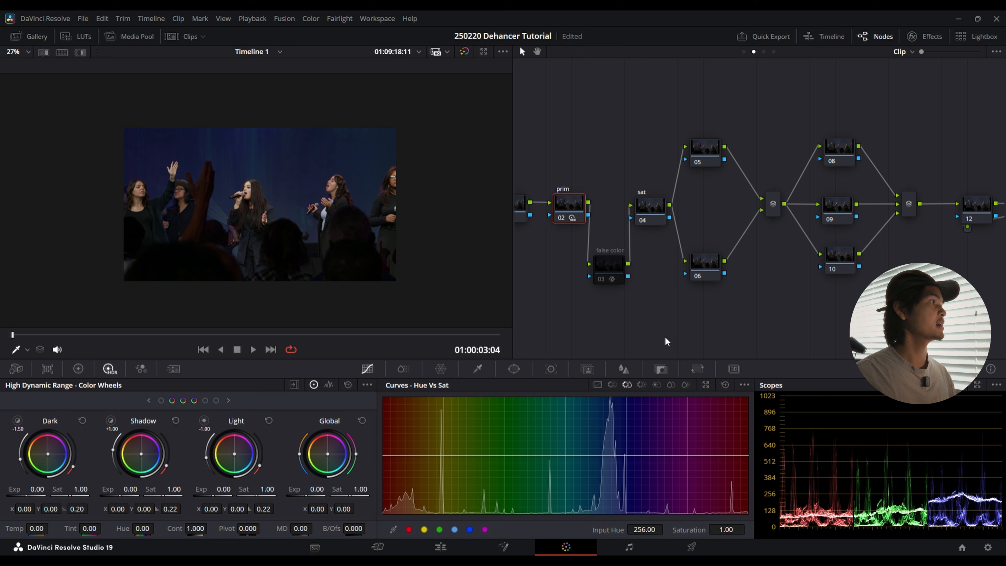
Step: Review the clip, group post-clip and group pre-clip node graphs, and examine the Color Space Transform settings of the pre-clip cst node
{"action": "scroll", "coordinate": [669, 332], "scroll_direction": "right", "scroll_amount": 2}
{"action": "scroll", "coordinate": [795, 264], "scroll_direction": "left", "scroll_amount": 10}
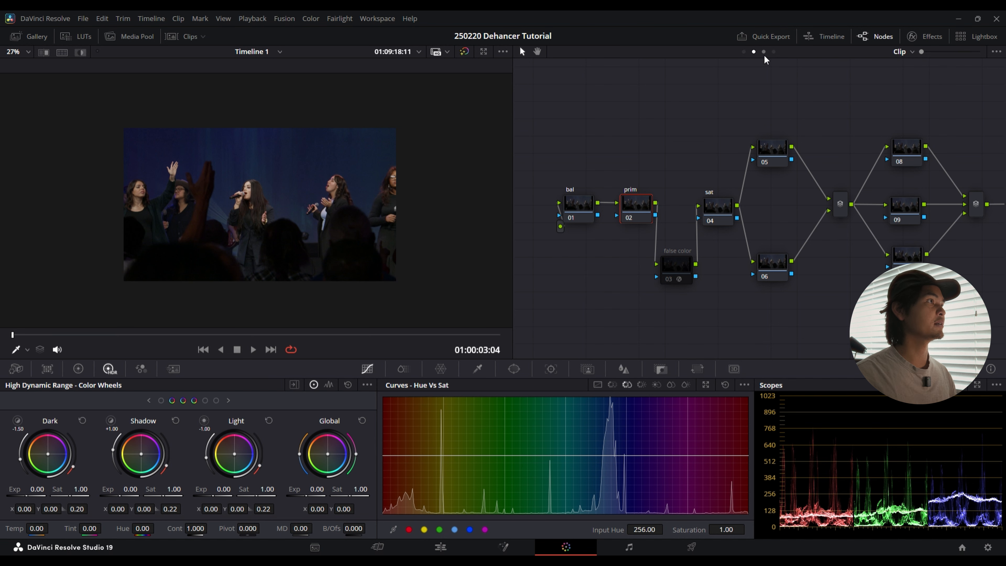
{"action": "left_click", "coordinate": [763, 53]}
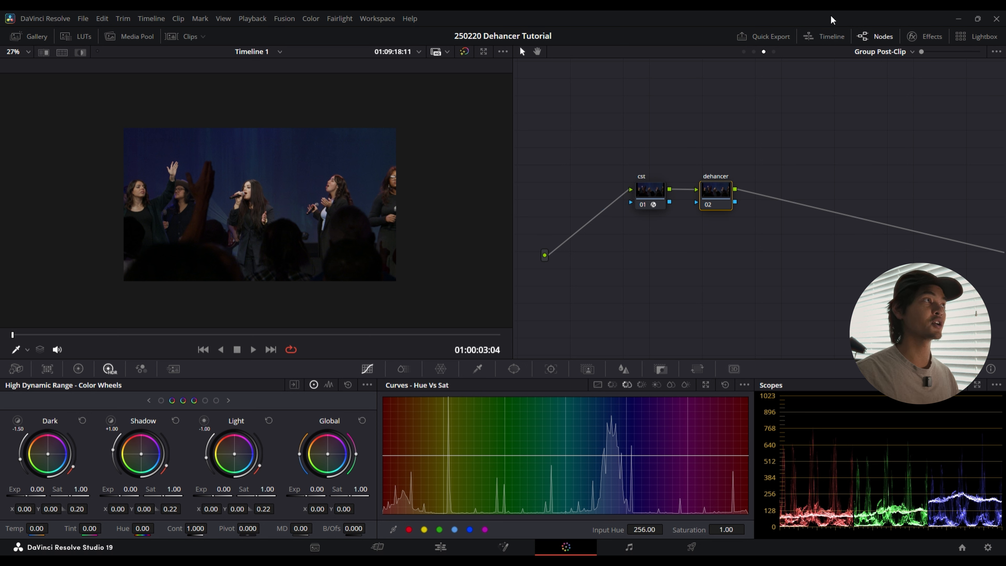
{"action": "left_click", "coordinate": [743, 52]}
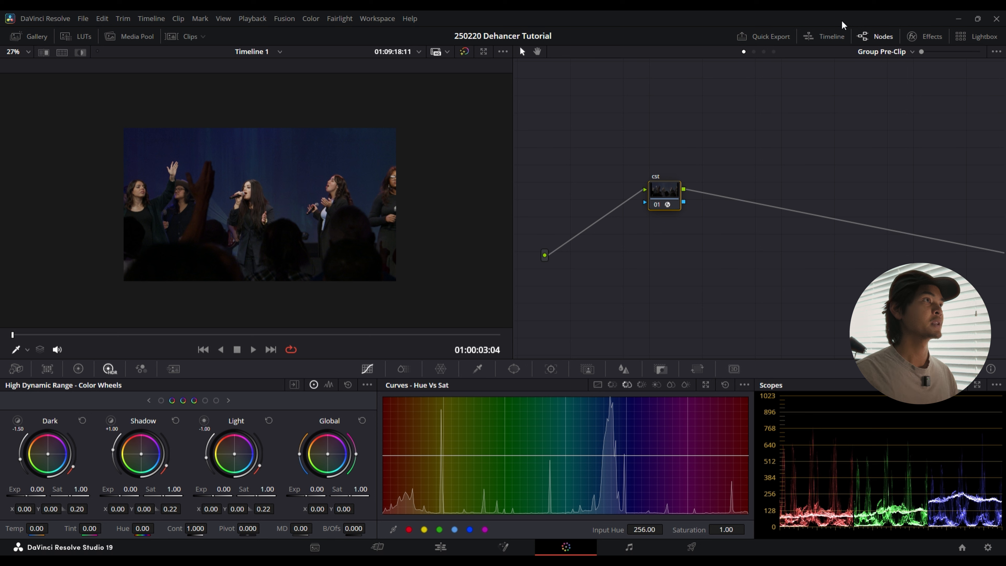
{"action": "left_click", "coordinate": [937, 35]}
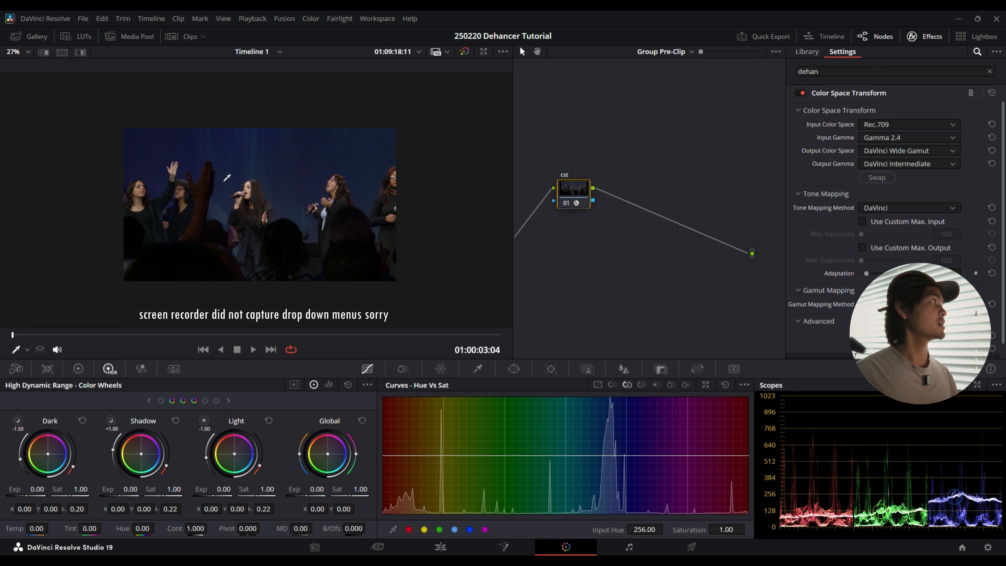
Step: Show the clip thumbnails and examine the grouping options of the second clip
{"action": "left_click", "coordinate": [193, 40]}
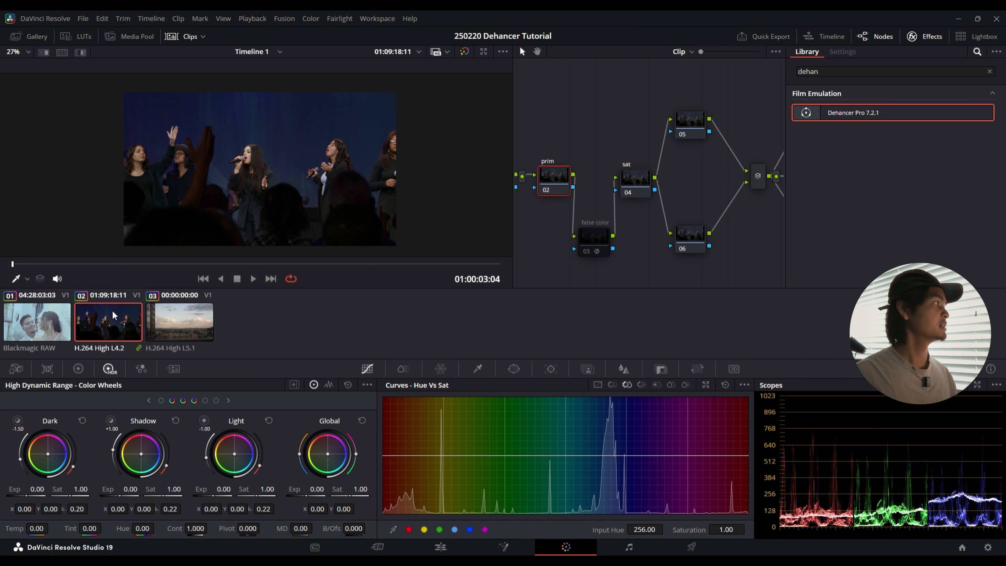
{"action": "right_click", "coordinate": [119, 313]}
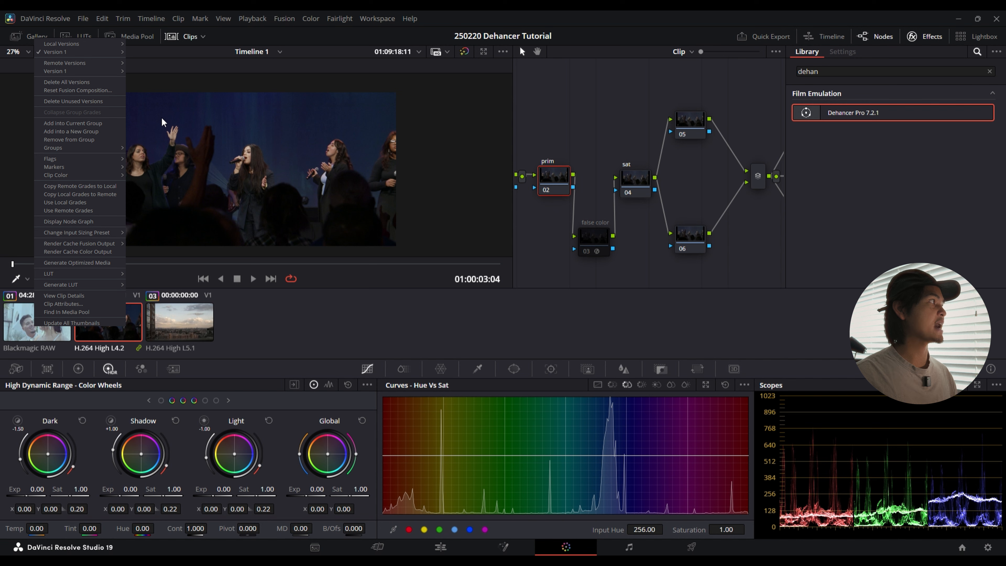
{"action": "left_click", "coordinate": [188, 140]}
Step: Examine the cst node in the group post-clip graph and the clip-level node graph, and hide the effects
{"action": "left_click", "coordinate": [684, 54]}
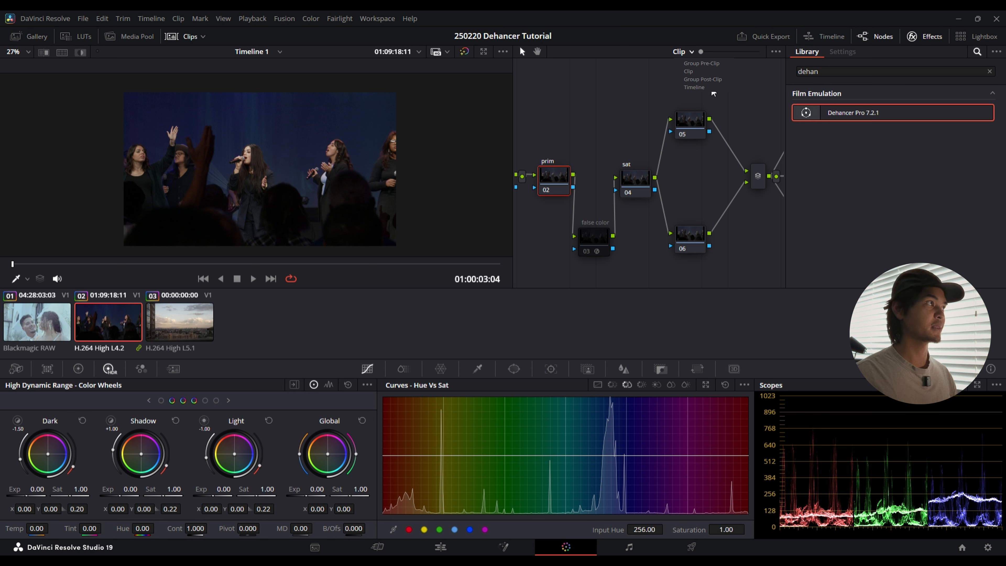
{"action": "left_click", "coordinate": [702, 79]}
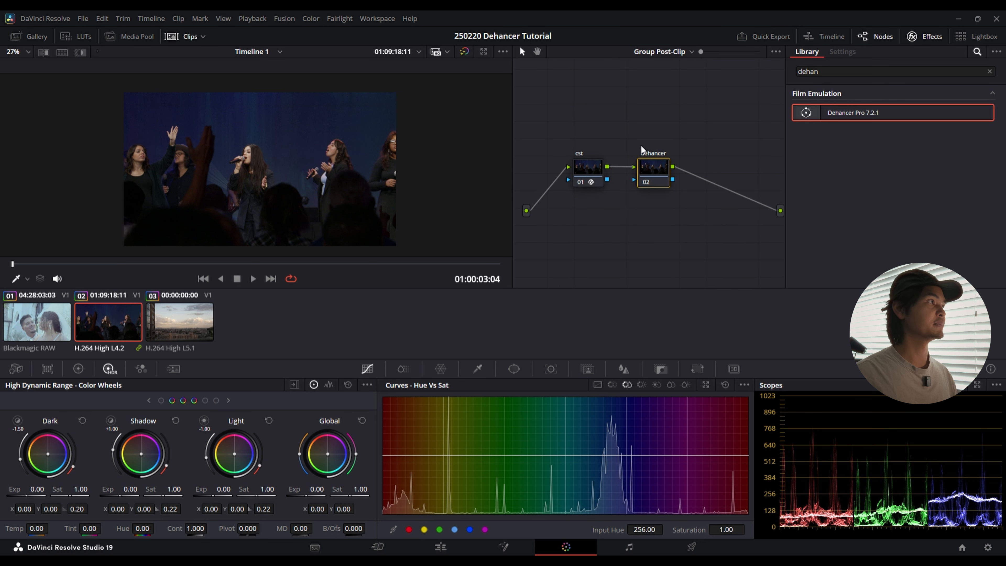
{"action": "left_click", "coordinate": [581, 172]}
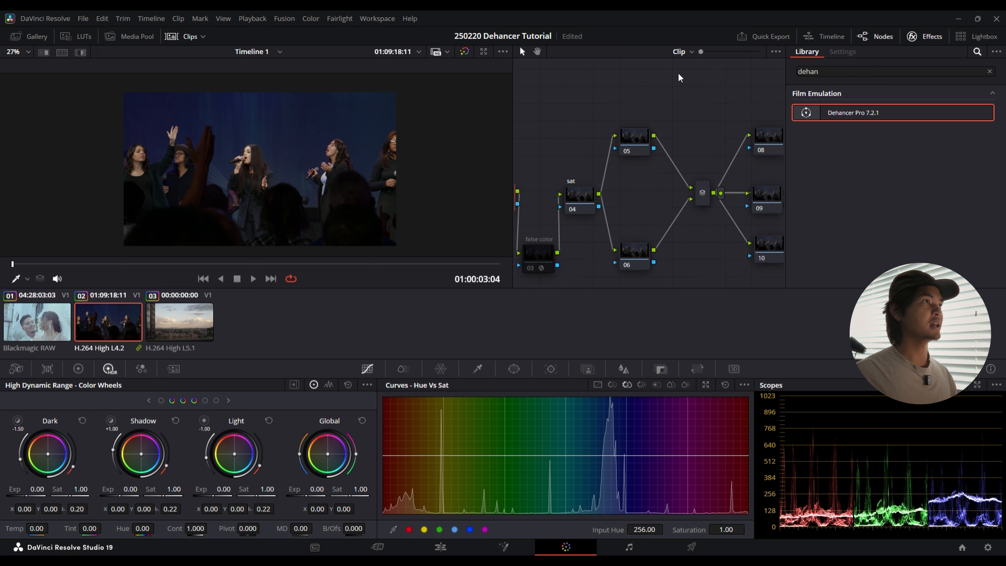
{"action": "left_click", "coordinate": [916, 36]}
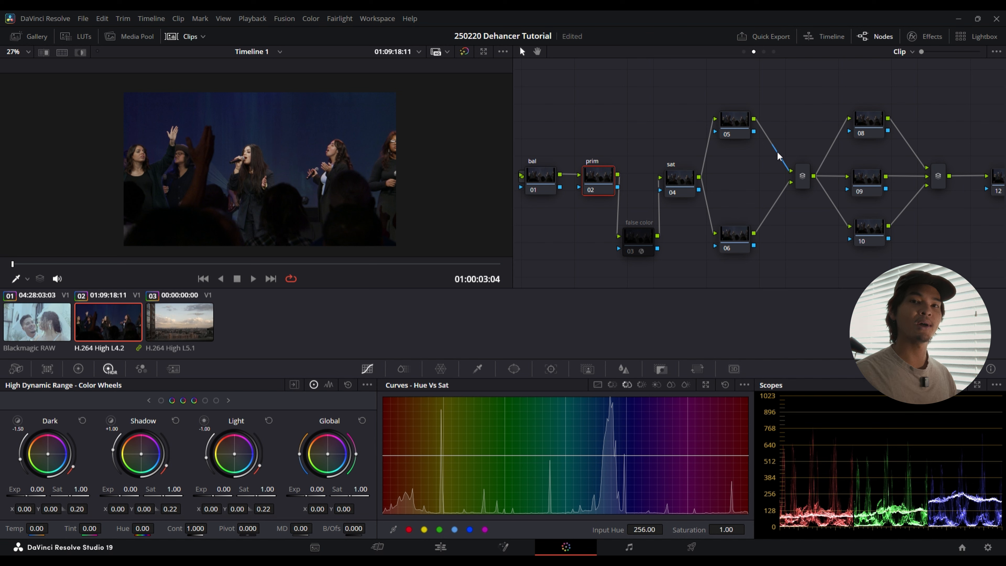
{"action": "left_click_drag", "start_coordinate": [817, 100], "coordinate": [778, 102]}
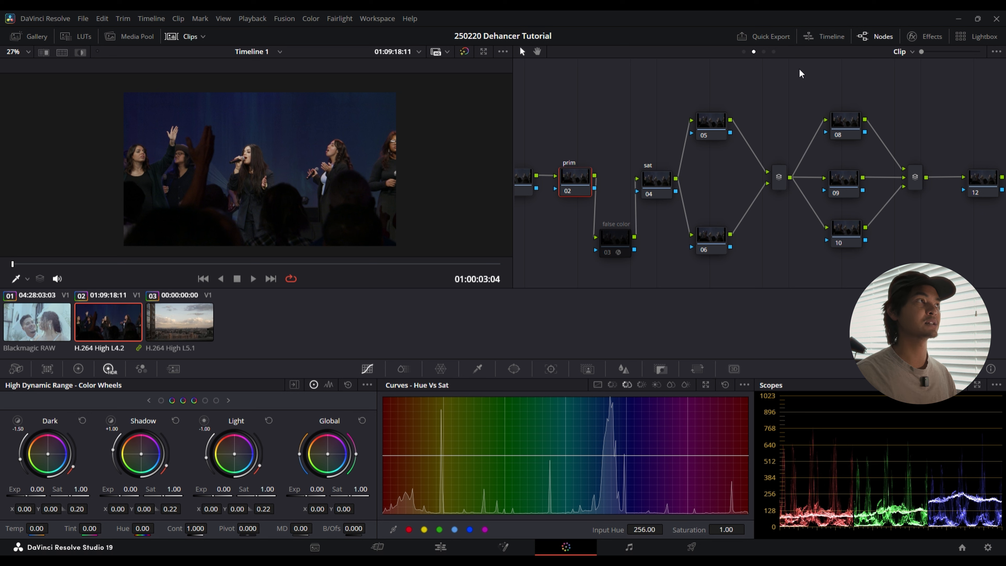
Step: Apply the Dehancer Pro 7.2.1 effect to the dehancer node in the group post-clip graph
{"action": "left_click", "coordinate": [764, 51]}
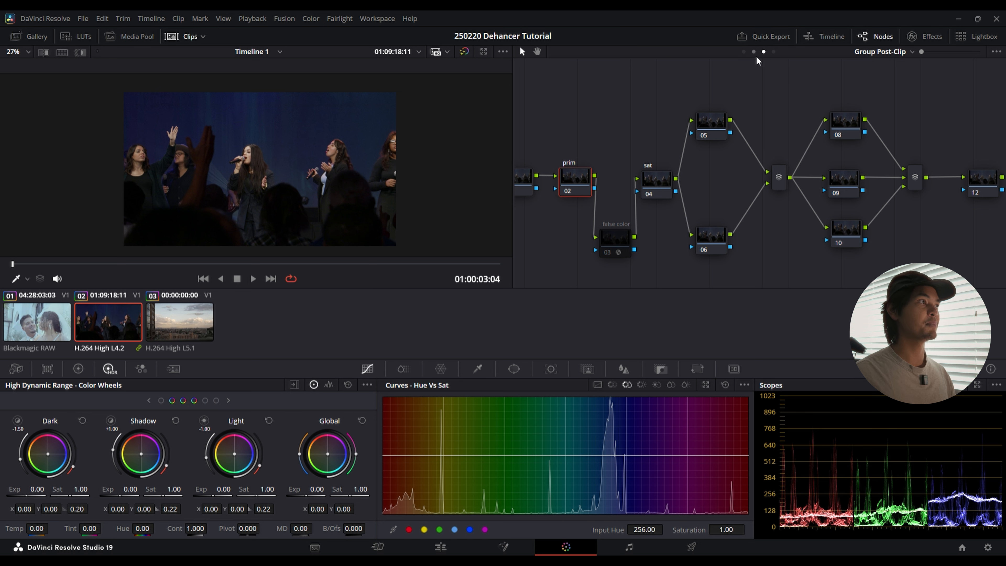
{"action": "left_click", "coordinate": [658, 138]}
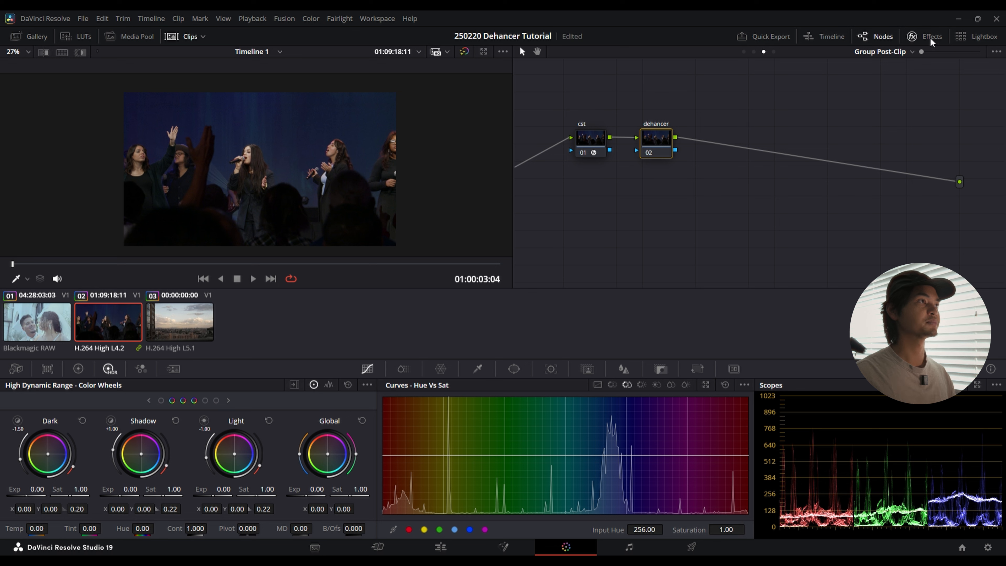
{"action": "left_click", "coordinate": [929, 42]}
{"action": "left_click_drag", "start_coordinate": [884, 119], "coordinate": [657, 142]}
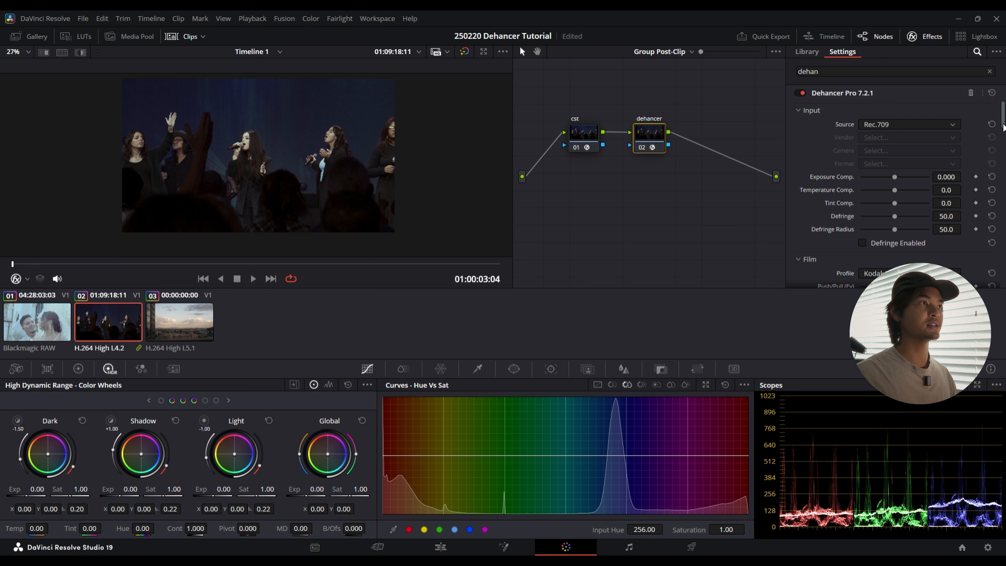
Step: Review the Input and Film settings of Dehancer Pro and collapse the Input section
{"action": "scroll", "coordinate": [1004, 126], "scroll_direction": "down", "scroll_amount": 2}
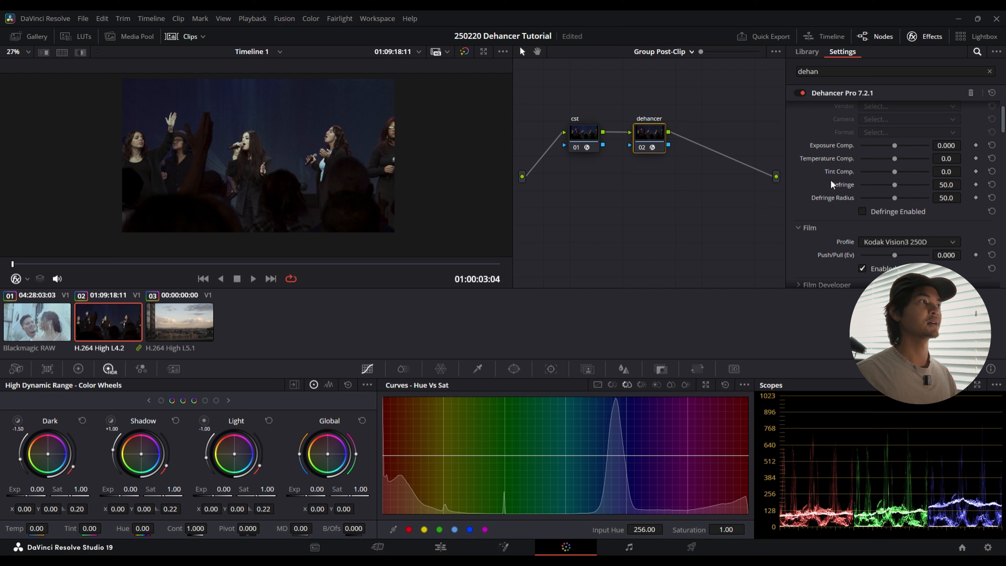
{"action": "scroll", "coordinate": [833, 175], "scroll_direction": "up", "scroll_amount": 1}
{"action": "left_click", "coordinate": [806, 108]}
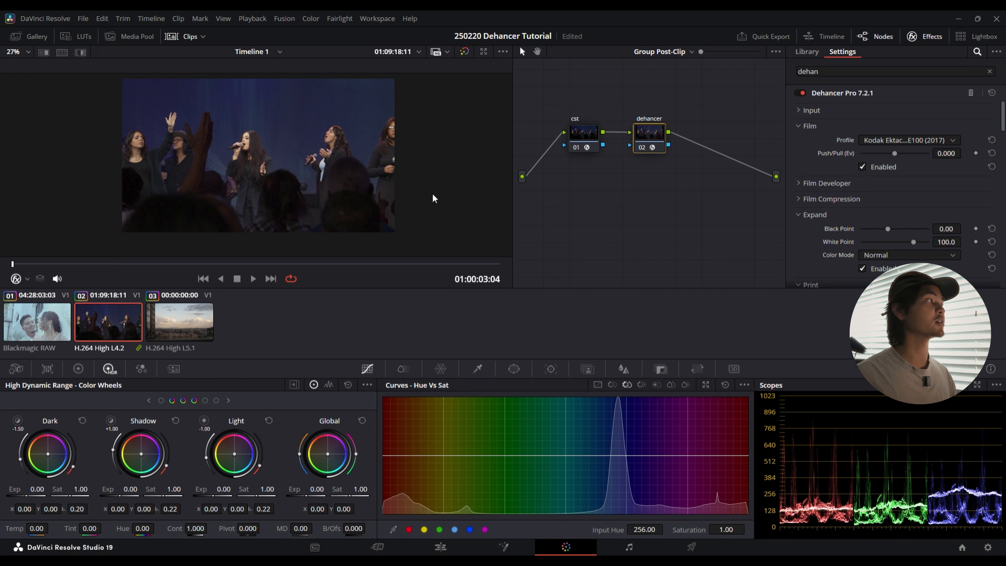
Step: Compare the image with the dehancer node enabled and disabled under the Kodak Ektachrome E100 (2017) film profile
{"action": "key", "text": "ctrl+d"}
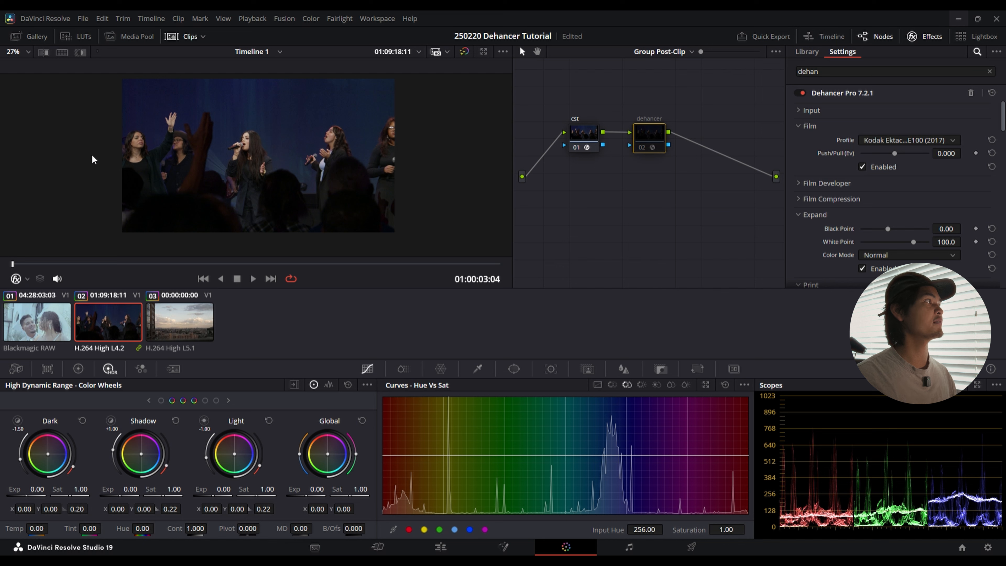
{"action": "key", "text": "ctrl+d"}
{"action": "key", "text": "ctrl+d"}
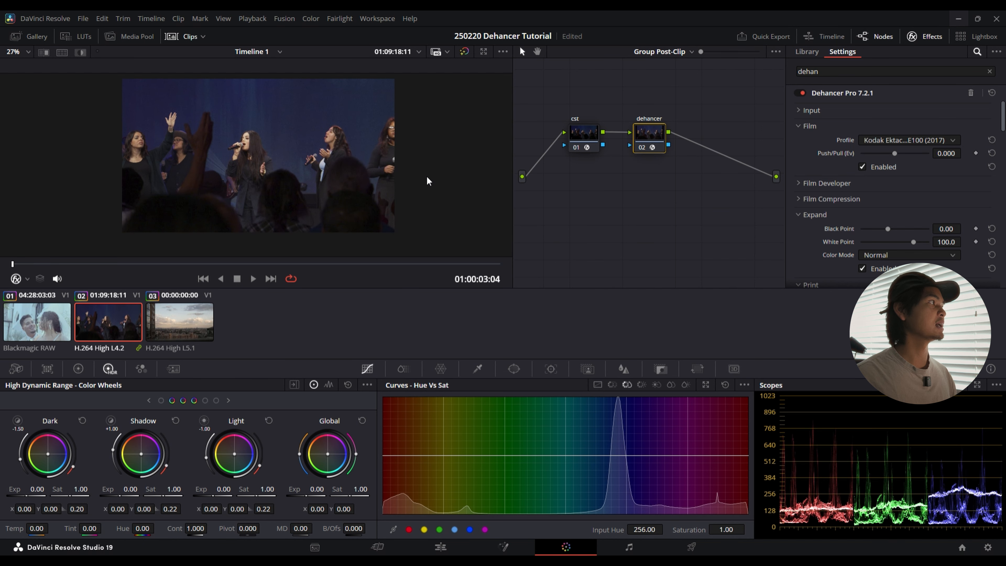
{"action": "key", "text": "ctrl+d"}
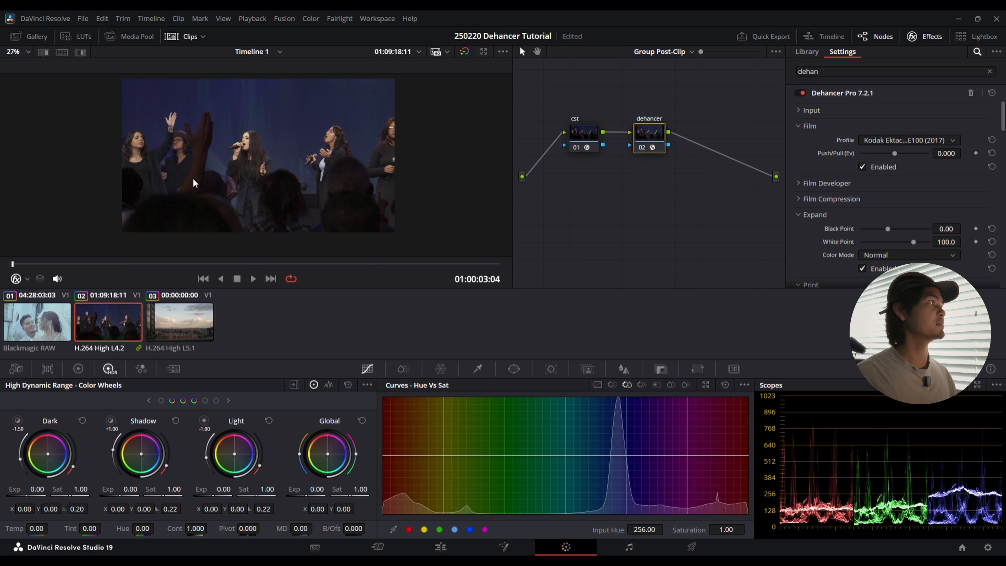
{"action": "key", "text": "ctrl+d"}
{"action": "key", "text": "ctrl+d"}
{"action": "key", "text": "ctrl+d"}
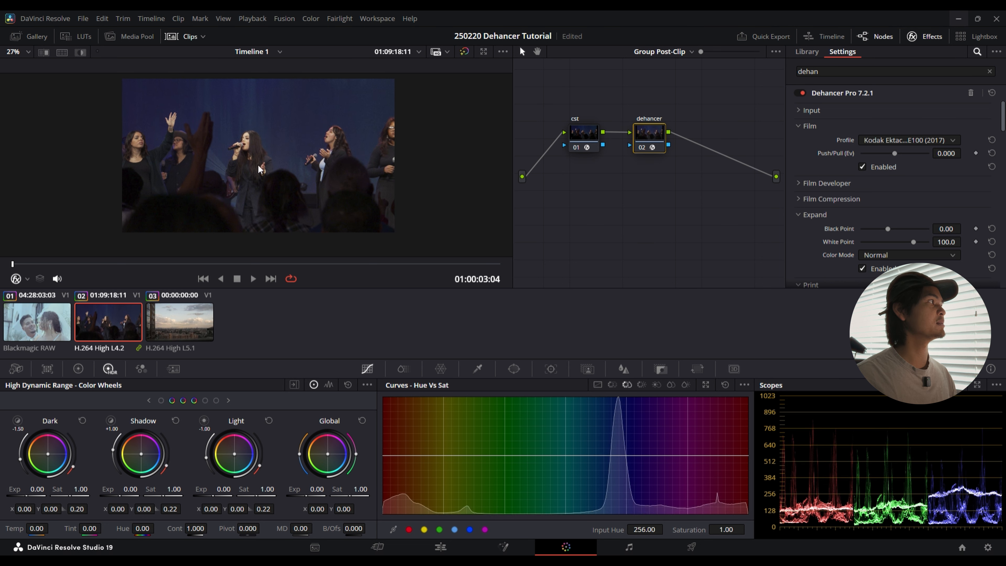
{"action": "key", "text": "ctrl+d"}
{"action": "key", "text": "ctrl+d"}
{"action": "key", "text": "ctrl+d"}
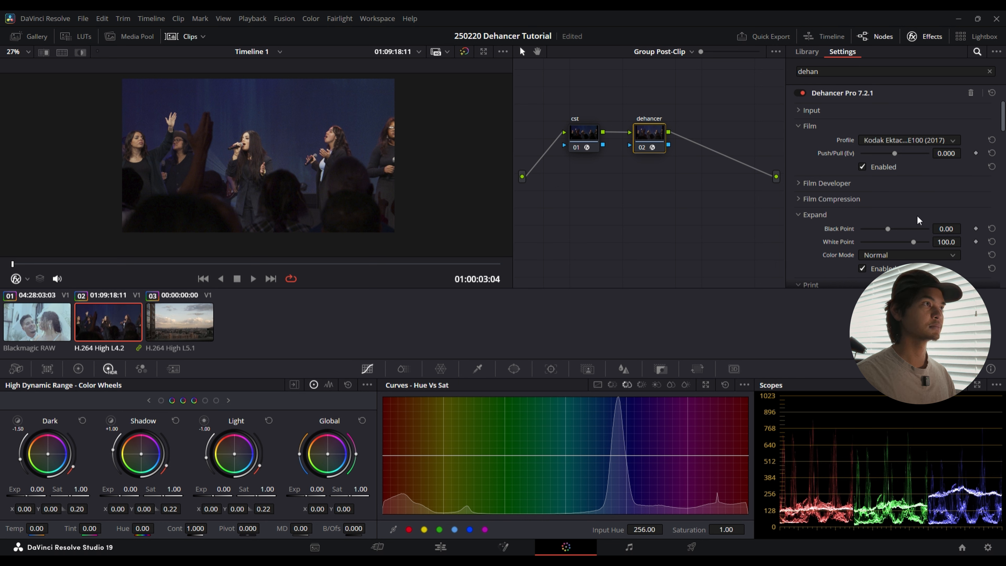
Step: Undo the recent film profile changes and set the Film profile to Kodak Vision3 200T
{"action": "key", "text": "ctrl+z"}
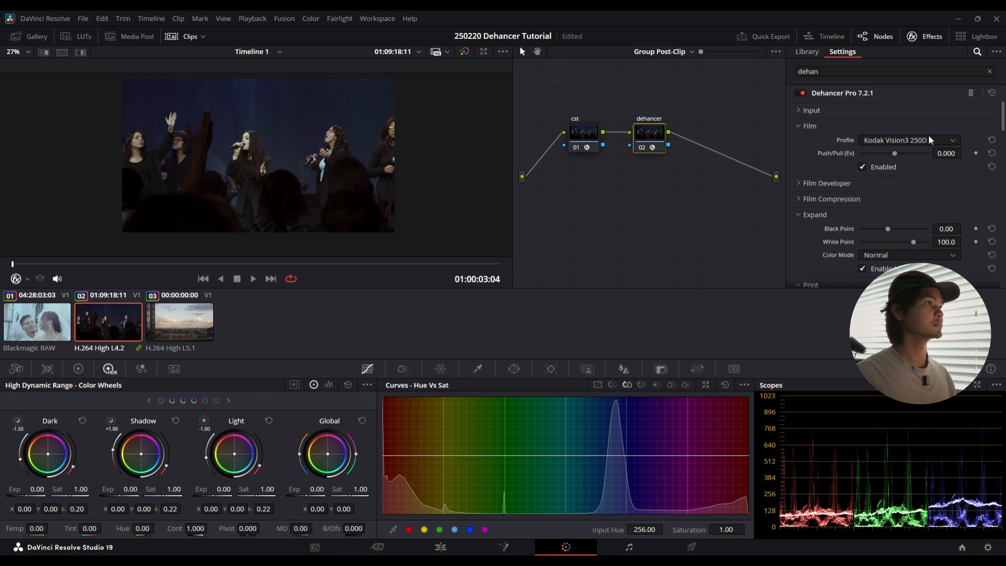
{"action": "key", "text": "ctrl+z"}
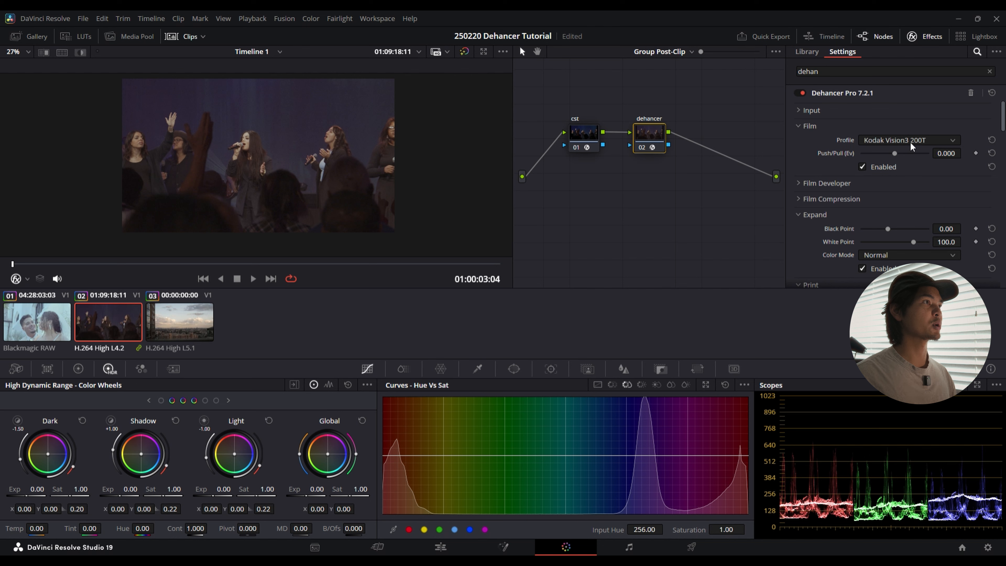
{"action": "key", "text": "ctrl+z"}
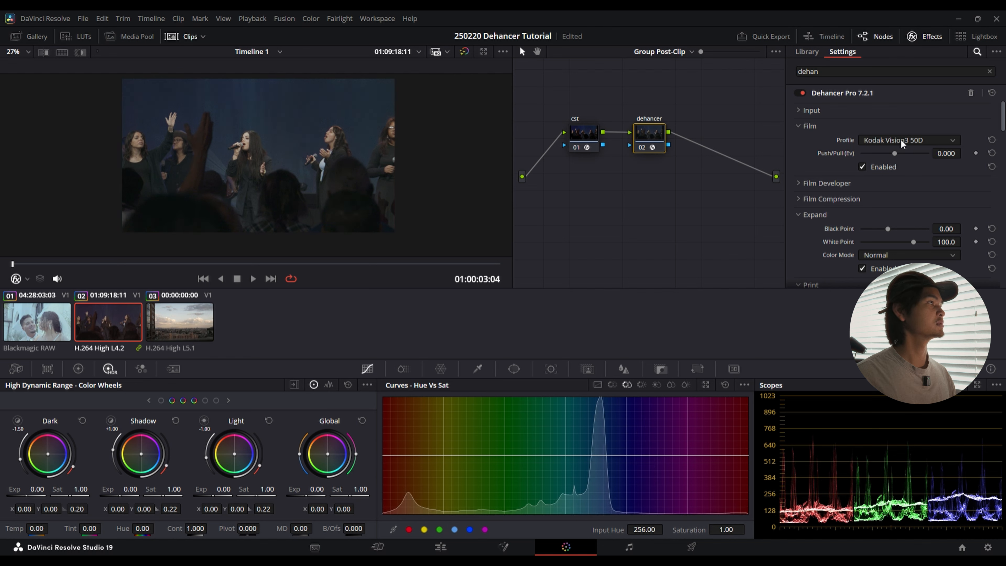
{"action": "left_click", "coordinate": [905, 144]}
{"action": "left_click", "coordinate": [906, 187]}
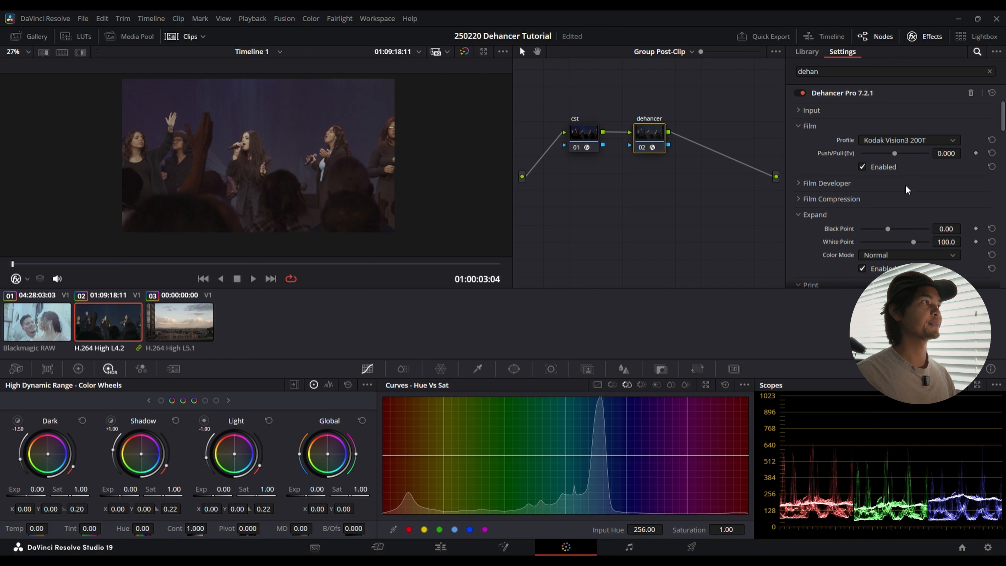
Step: Try a film Push/Pull of -0.512 Ev and reset it to its default
{"action": "mouse_move", "coordinate": [336, 149]}
{"action": "left_mouse_down"}
{"action": "mouse_move", "coordinate": [365, 160]}
{"action": "mouse_move", "coordinate": [306, 148]}
{"action": "mouse_move", "coordinate": [329, 144]}
{"action": "mouse_move", "coordinate": [323, 158]}
{"action": "left_mouse_up"}
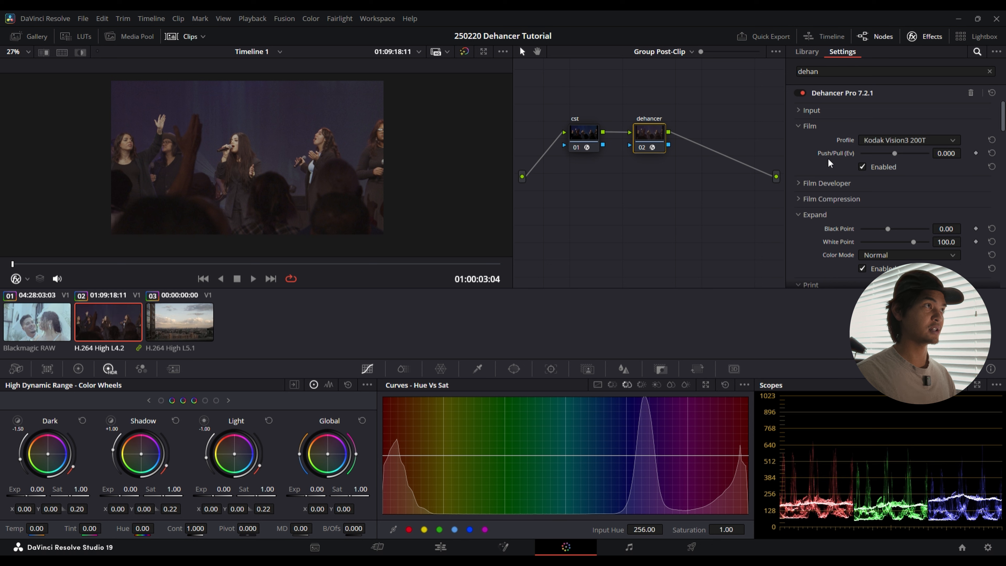
{"action": "mouse_move", "coordinate": [897, 152]}
{"action": "left_mouse_down"}
{"action": "mouse_move", "coordinate": [866, 151]}
{"action": "mouse_move", "coordinate": [909, 155]}
{"action": "mouse_move", "coordinate": [886, 154]}
{"action": "left_mouse_up"}
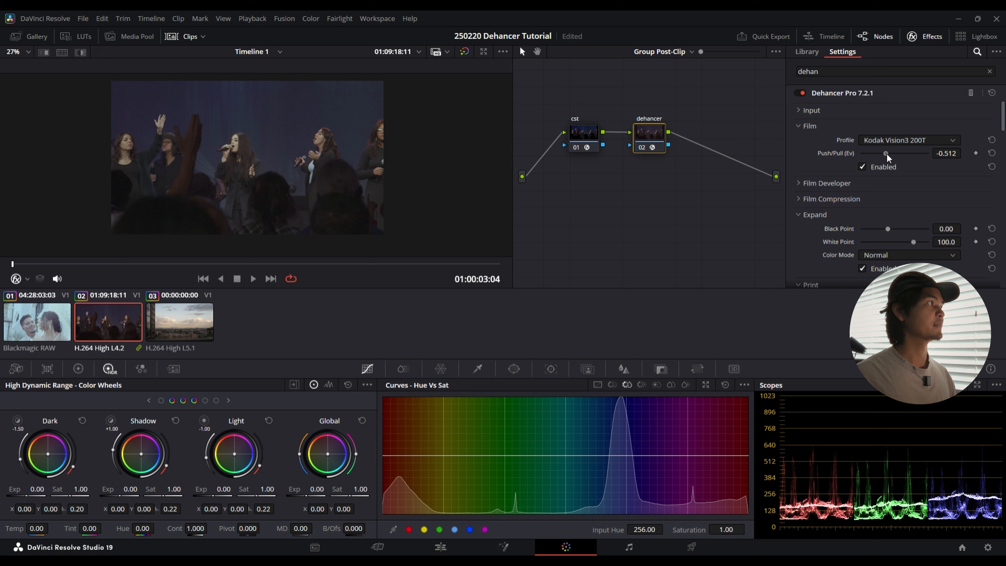
{"action": "double_click", "coordinate": [841, 151]}
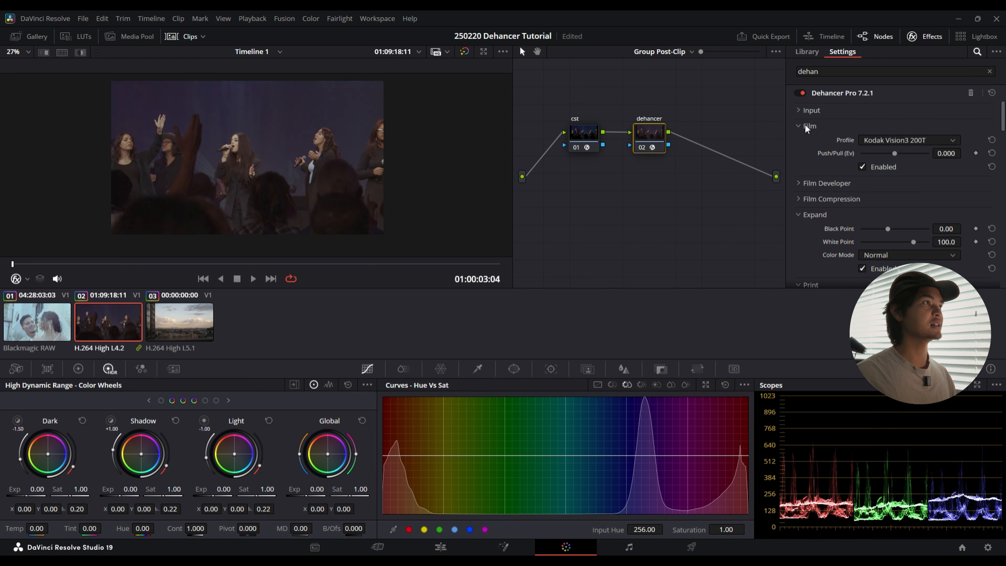
Step: Disable Expand in Dehancer, check the Film Compression settings, and collapse the Film, Film Compression and Expand sections
{"action": "left_click", "coordinate": [798, 125]}
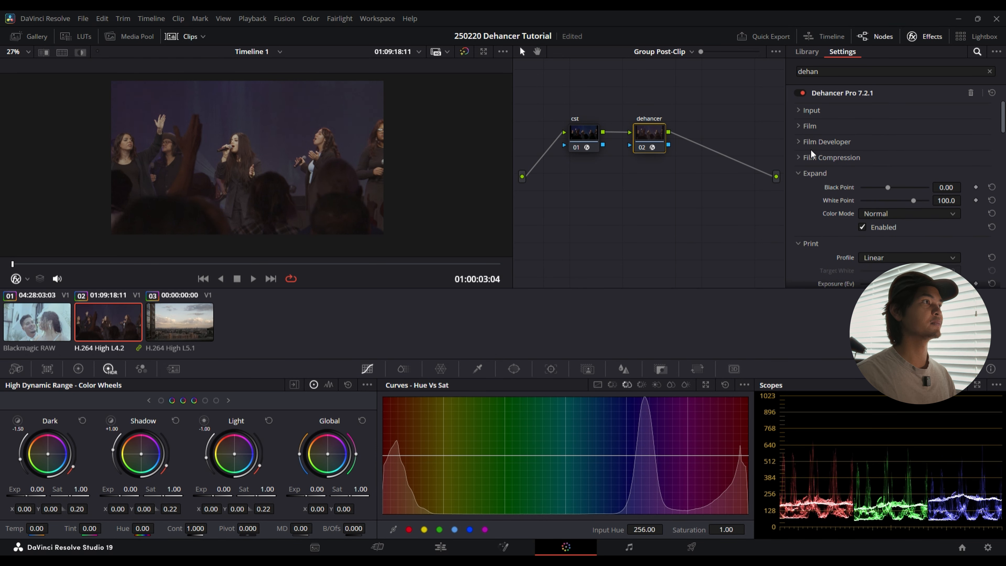
{"action": "left_click", "coordinate": [864, 227]}
{"action": "left_click", "coordinate": [799, 155]}
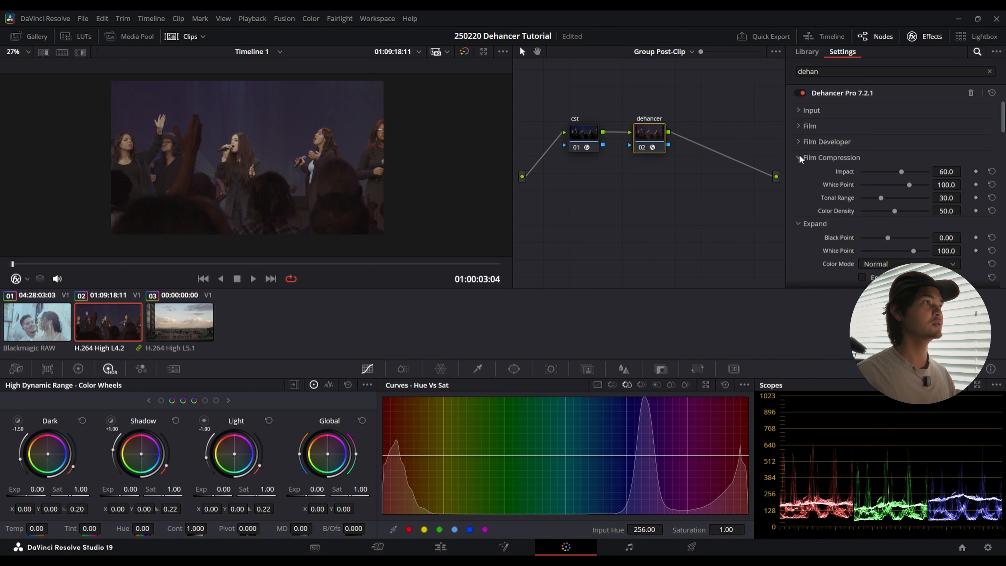
{"action": "left_click", "coordinate": [799, 158]}
{"action": "left_click", "coordinate": [801, 173]}
{"action": "left_click", "coordinate": [811, 189]}
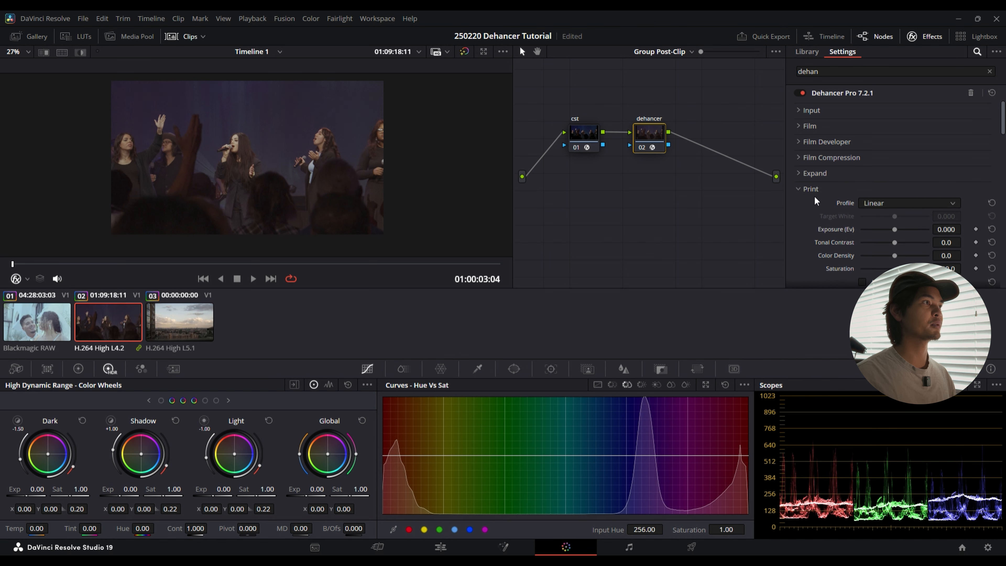
Step: Set Dehancer's Print profile to Kodak 2383 Print Film
{"action": "scroll", "coordinate": [815, 199], "scroll_direction": "down", "scroll_amount": 2}
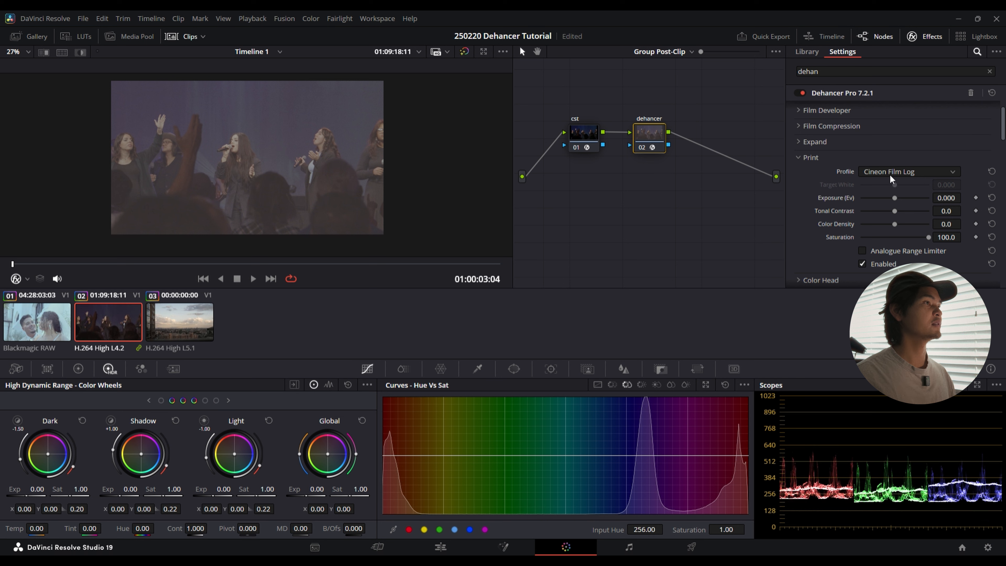
{"action": "left_click", "coordinate": [890, 175]}
{"action": "left_click", "coordinate": [893, 207]}
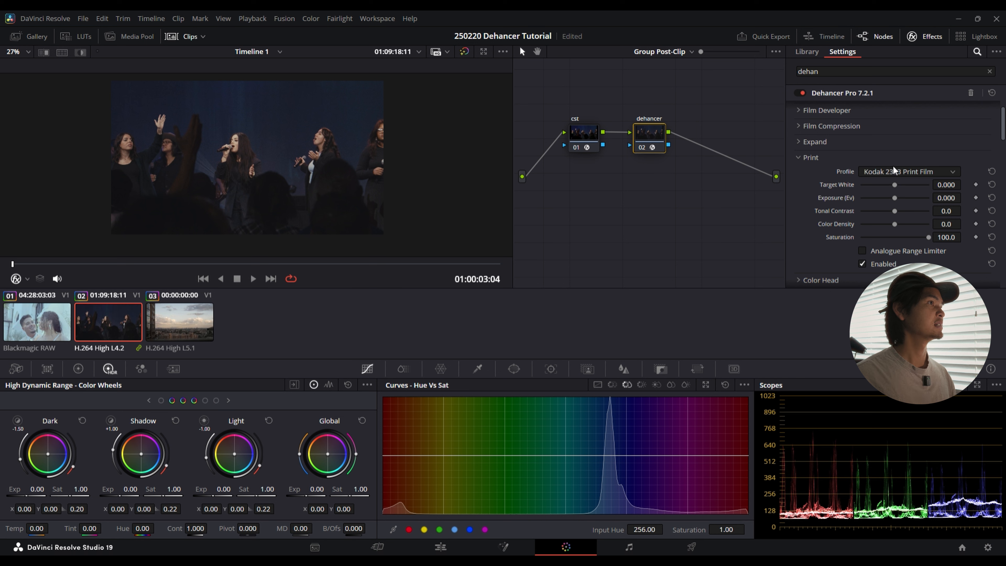
Step: Try the Kodak Endura Glossy Paper print profile and undo the change
{"action": "left_click", "coordinate": [899, 177]}
{"action": "left_click", "coordinate": [896, 230]}
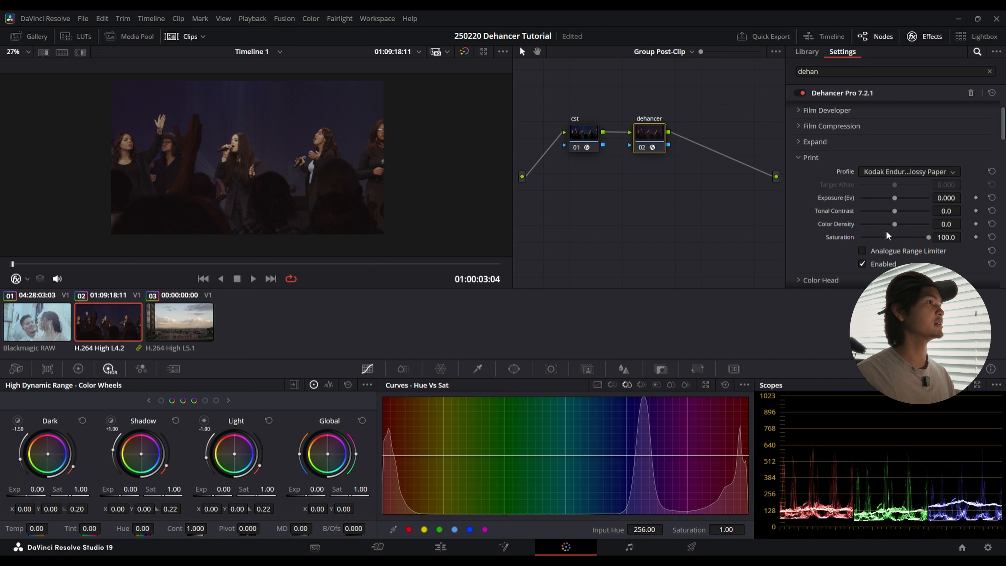
{"action": "key", "text": "ctrl+z"}
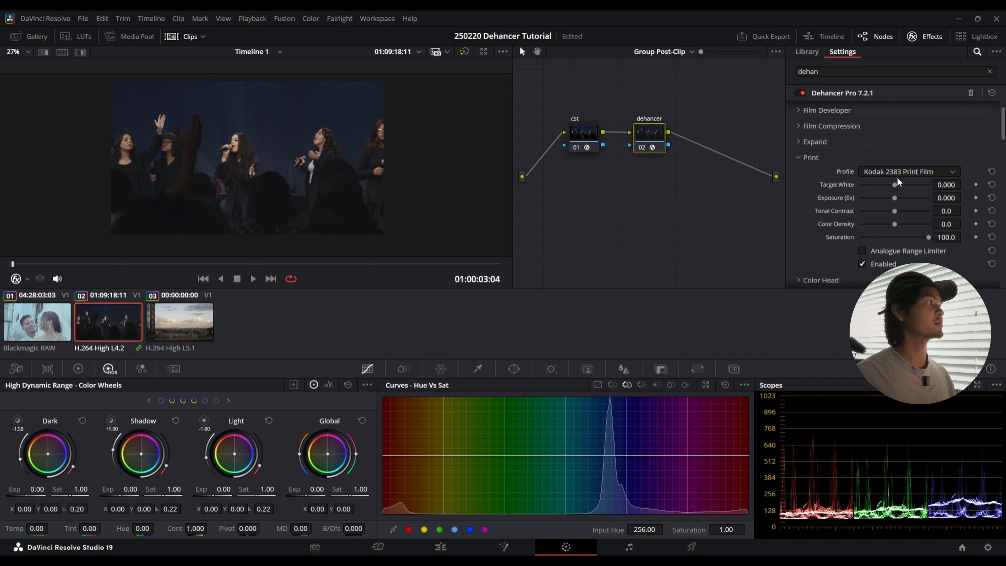
Step: Compare the concert clip with Dehancer's Print stage disabled and enabled, leaving Print enabled
{"action": "left_click_drag", "start_coordinate": [425, 145], "coordinate": [445, 149]}
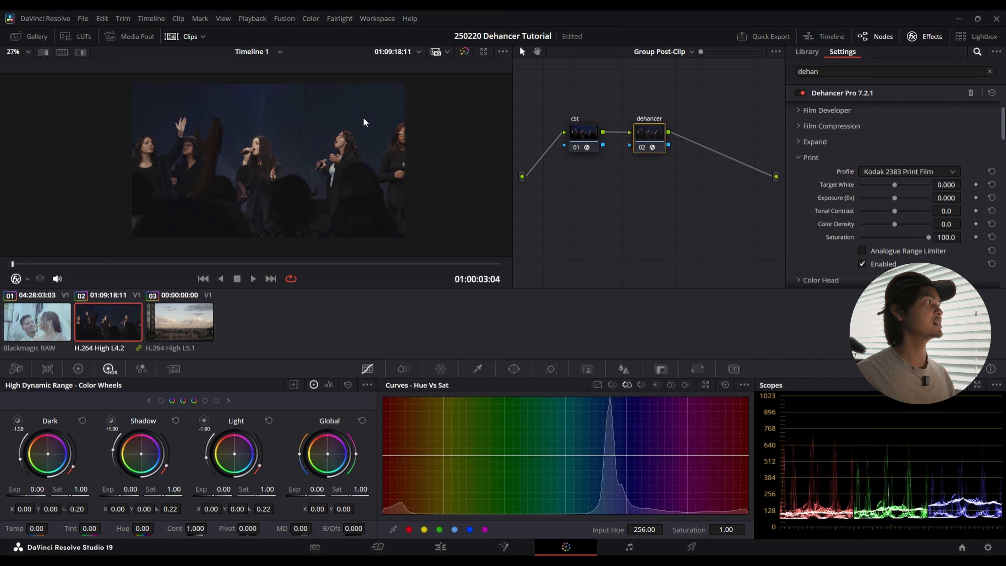
{"action": "left_click", "coordinate": [864, 263]}
{"action": "left_click", "coordinate": [865, 264]}
{"action": "left_click", "coordinate": [865, 264]}
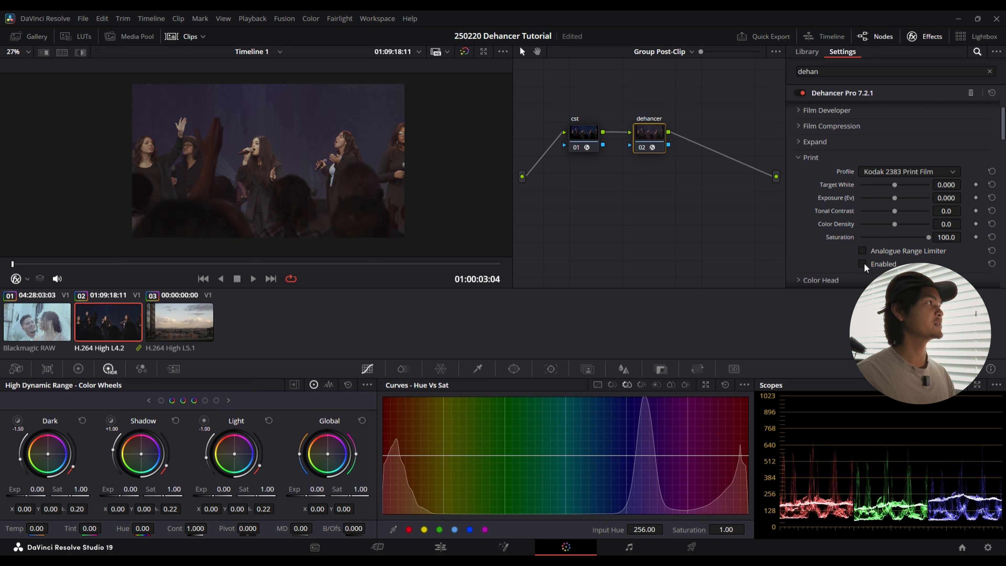
{"action": "left_click", "coordinate": [864, 264]}
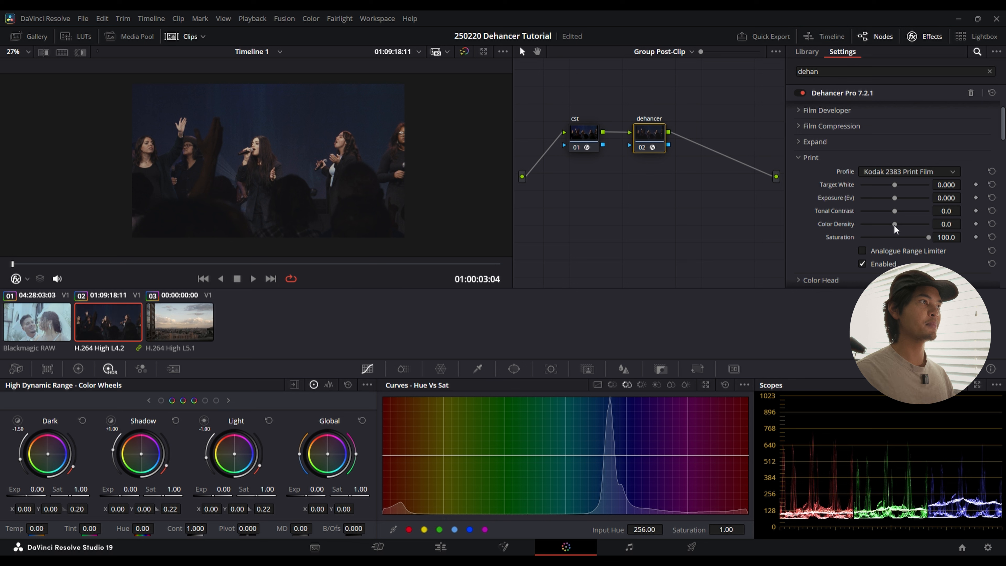
Step: Set the Print Color Density to 56.6 and check the colors on the singers up close
{"action": "left_click_drag", "start_coordinate": [895, 224], "coordinate": [915, 224]}
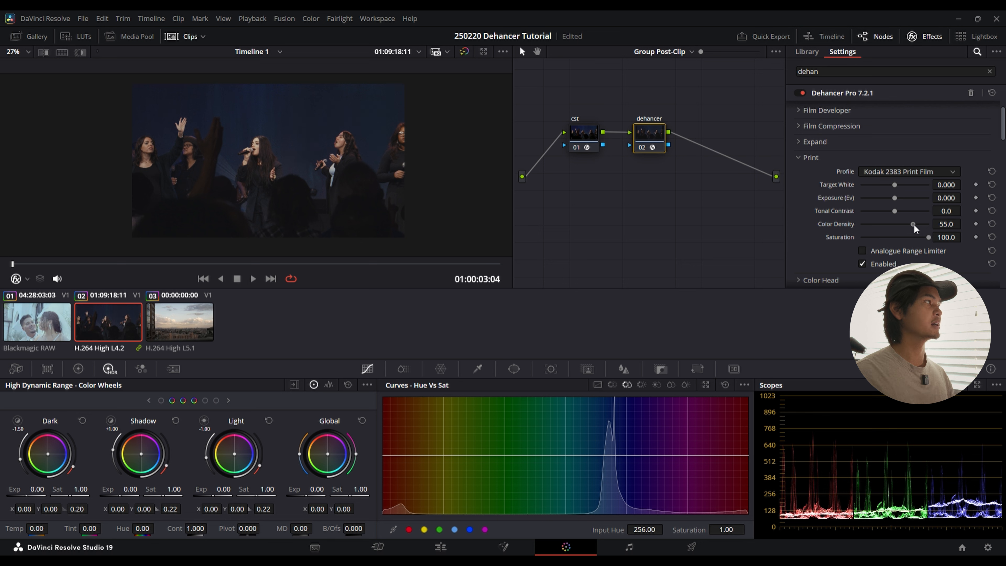
{"action": "scroll", "coordinate": [358, 138], "scroll_direction": "up", "scroll_amount": 4}
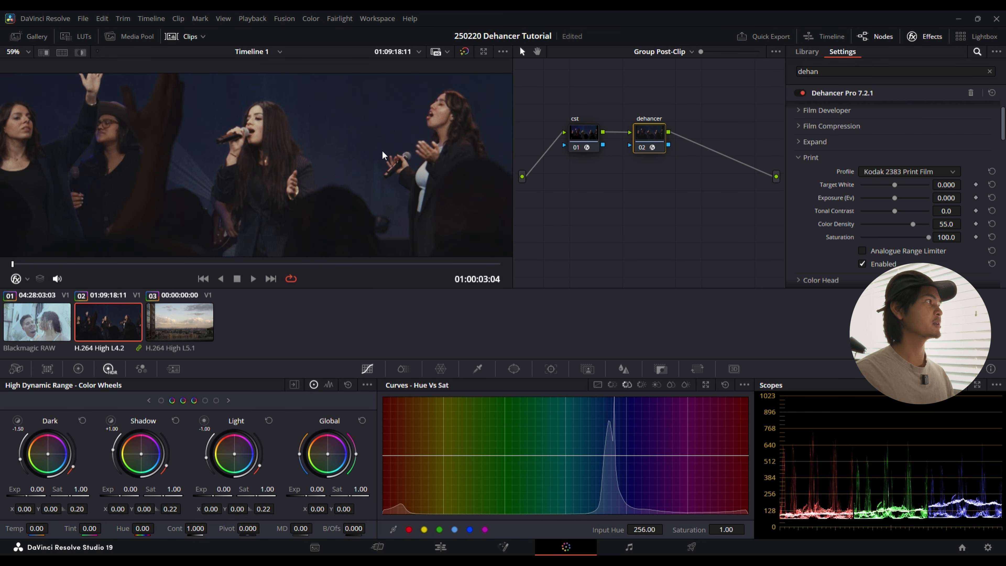
{"action": "left_click_drag", "start_coordinate": [910, 226], "coordinate": [914, 228]}
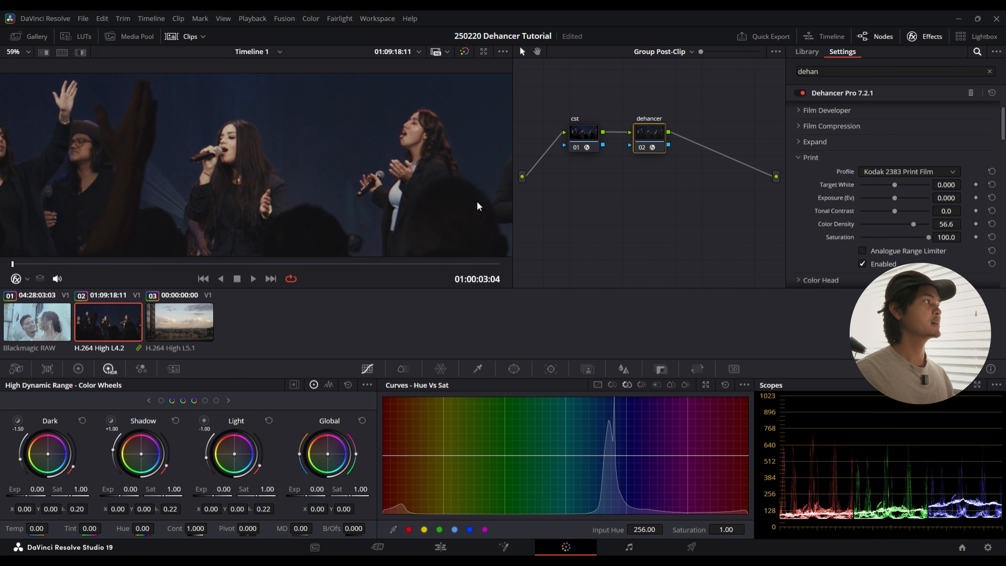
{"action": "scroll", "coordinate": [344, 180], "scroll_direction": "down", "scroll_amount": 4}
{"action": "left_click_drag", "start_coordinate": [344, 177], "coordinate": [339, 188]}
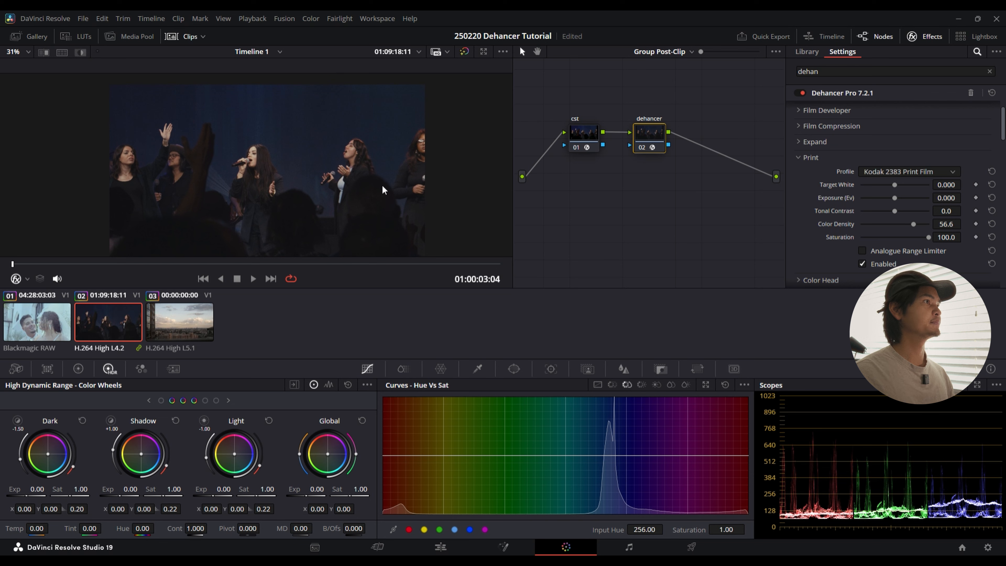
Step: Set Print's Target White to -0.047 and Tonal Contrast to 2.7, reset its Exposure to default, and collapse the Print section
{"action": "mouse_move", "coordinate": [898, 186]}
{"action": "left_mouse_down"}
{"action": "mouse_move", "coordinate": [905, 192]}
{"action": "mouse_move", "coordinate": [888, 190]}
{"action": "mouse_move", "coordinate": [904, 191]}
{"action": "mouse_move", "coordinate": [894, 199]}
{"action": "left_mouse_up"}
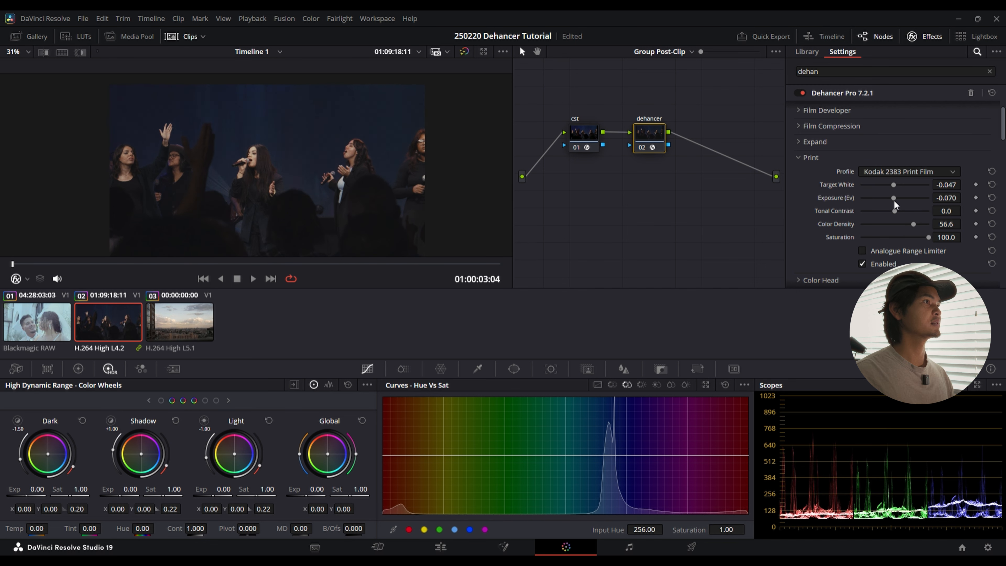
{"action": "double_click", "coordinate": [832, 198]}
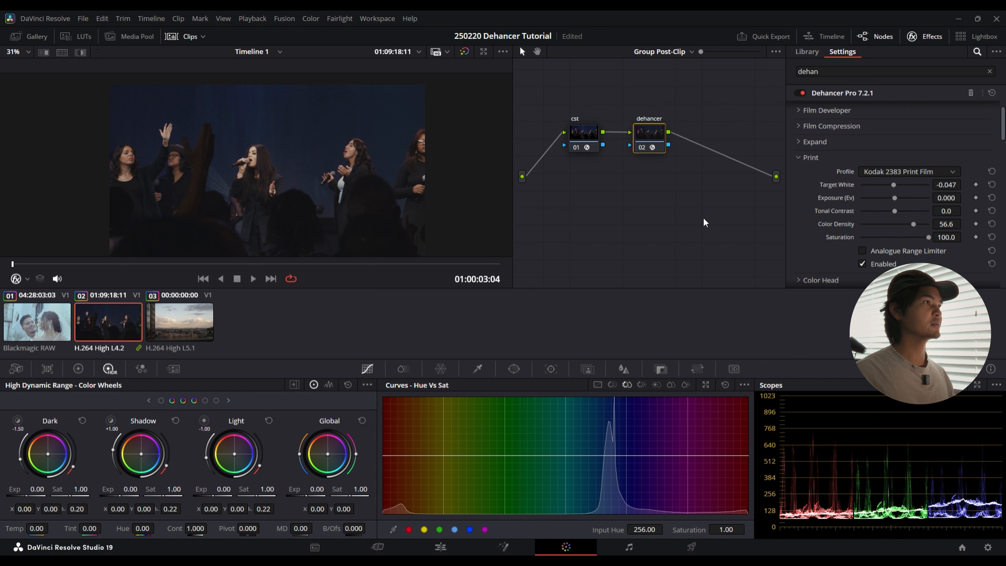
{"action": "mouse_move", "coordinate": [895, 211]}
{"action": "left_mouse_down"}
{"action": "mouse_move", "coordinate": [886, 211]}
{"action": "mouse_move", "coordinate": [898, 217]}
{"action": "left_mouse_up"}
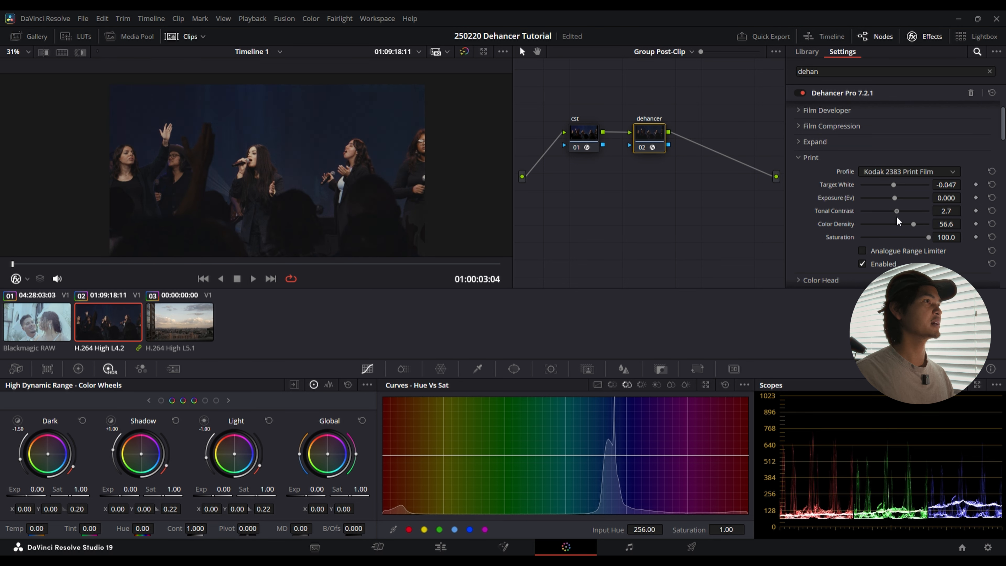
{"action": "left_click", "coordinate": [799, 157]}
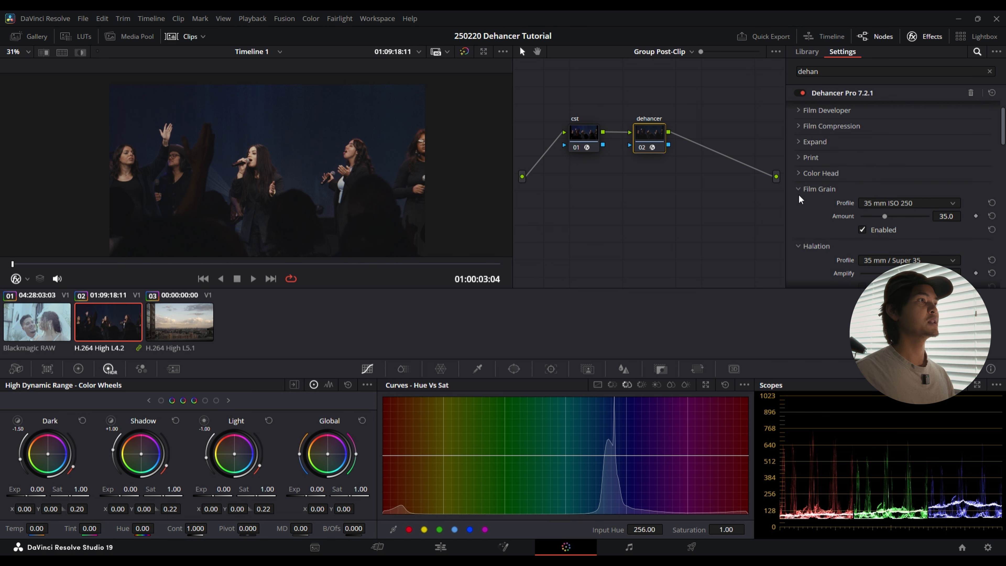
Step: Compare Film Grain profiles on the zoomed-in singer, choosing 35 mm ISO 500 with an amount of 30.2
{"action": "scroll", "coordinate": [799, 199], "scroll_direction": "down", "scroll_amount": 2}
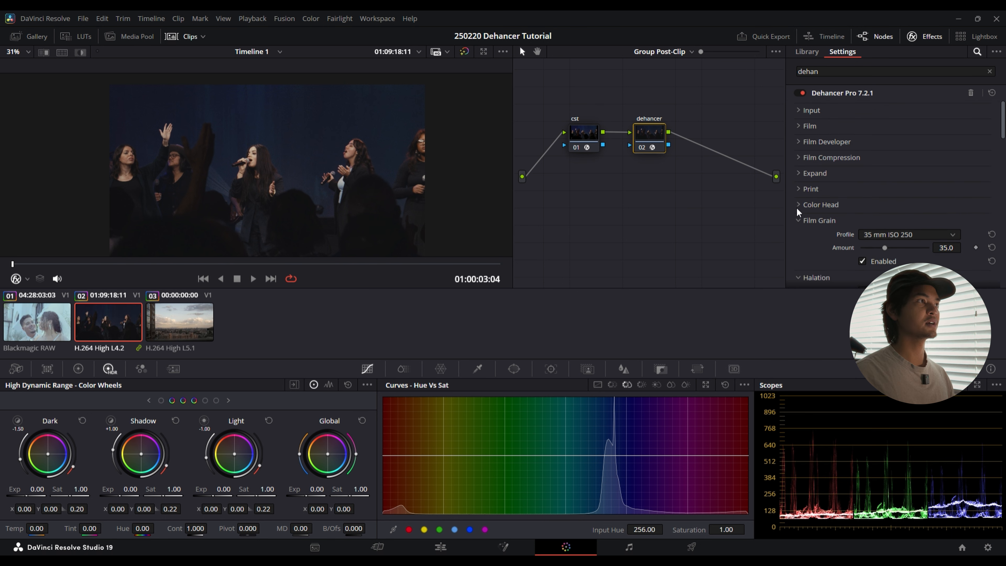
{"action": "scroll", "coordinate": [797, 207], "scroll_direction": "up", "scroll_amount": 4}
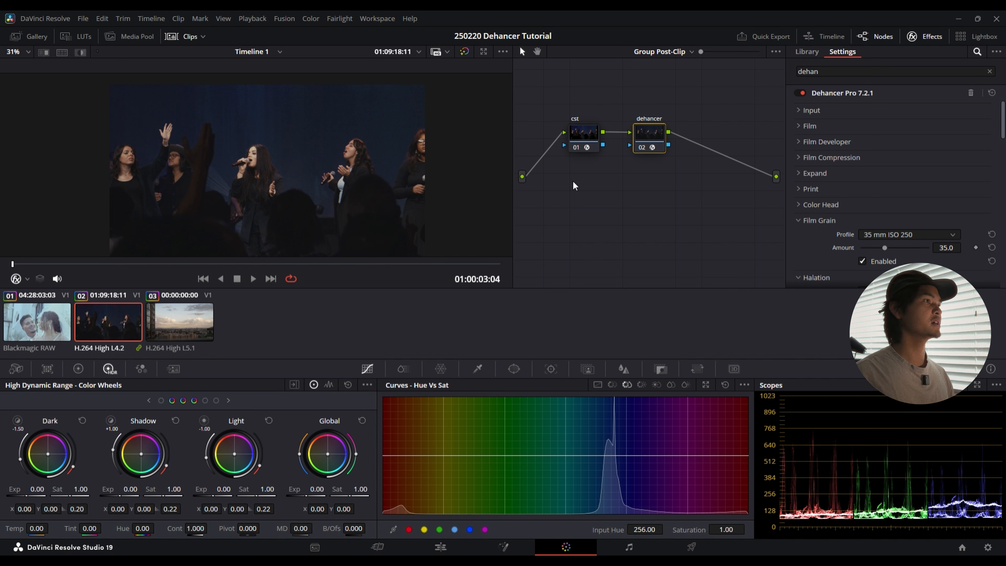
{"action": "left_click_drag", "start_coordinate": [887, 248], "coordinate": [950, 248]}
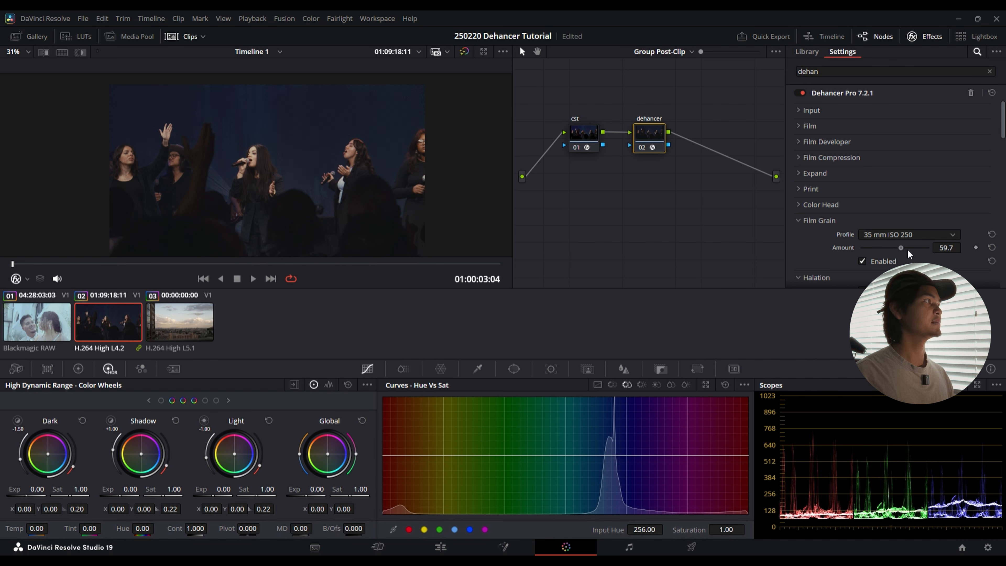
{"action": "scroll", "coordinate": [329, 125], "scroll_direction": "up", "scroll_amount": 6}
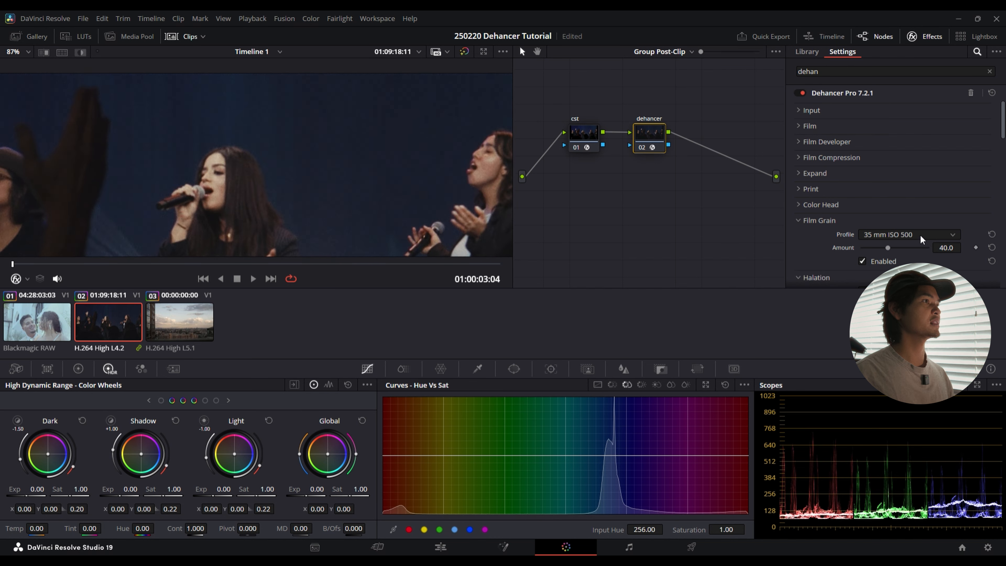
{"action": "left_click", "coordinate": [897, 246]}
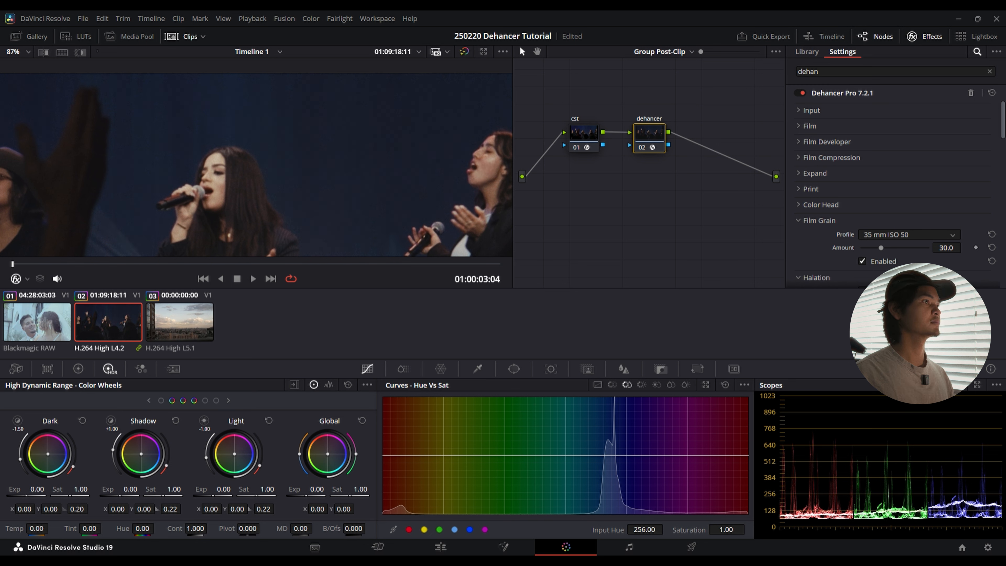
{"action": "mouse_move", "coordinate": [881, 247]}
{"action": "left_mouse_down"}
{"action": "mouse_move", "coordinate": [919, 247]}
{"action": "mouse_move", "coordinate": [883, 252]}
{"action": "left_mouse_up"}
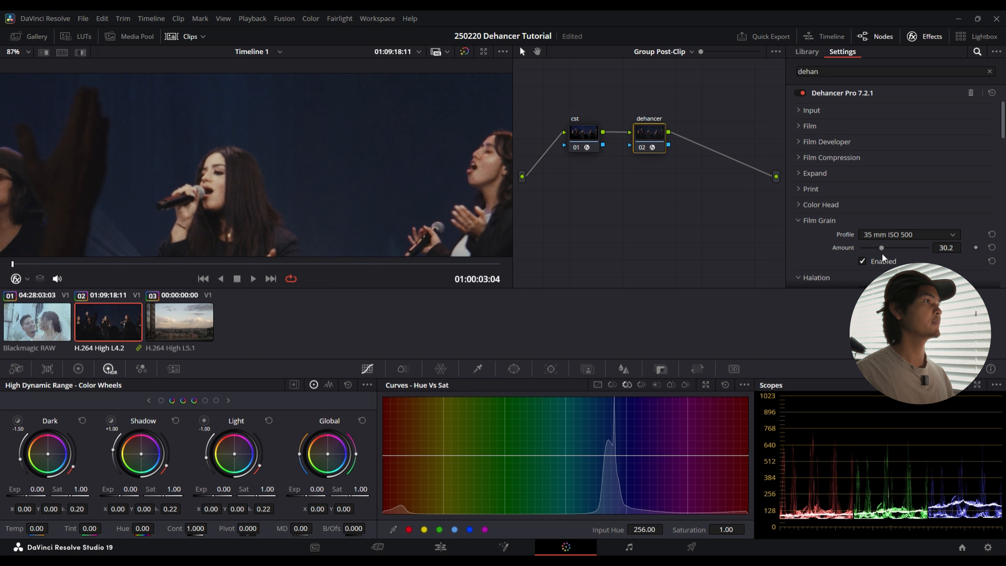
Step: Collapse the Film Grain, Halation and Bloom sections, and play the clip to about 01:00:03:24
{"action": "left_click", "coordinate": [800, 221]}
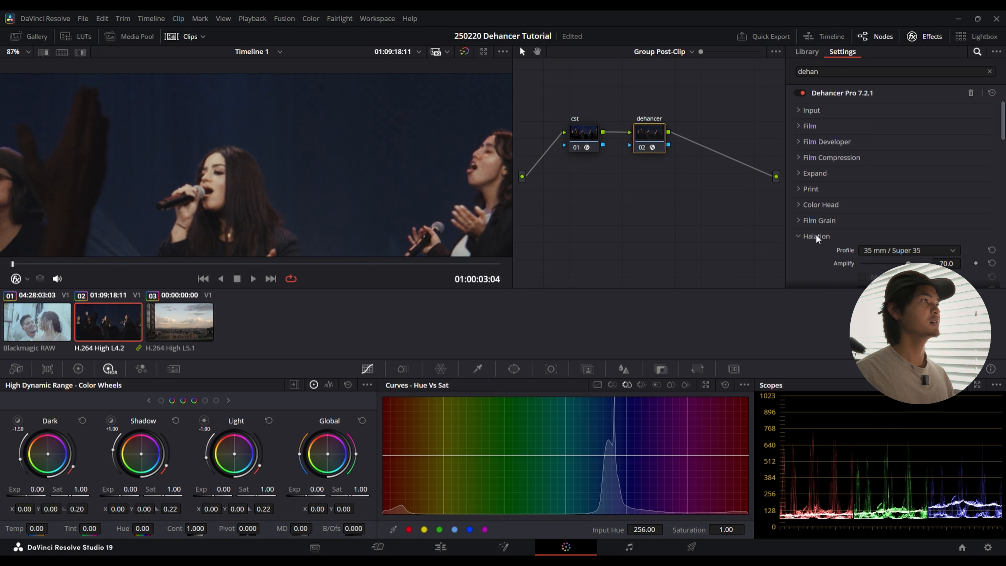
{"action": "left_click", "coordinate": [797, 236]}
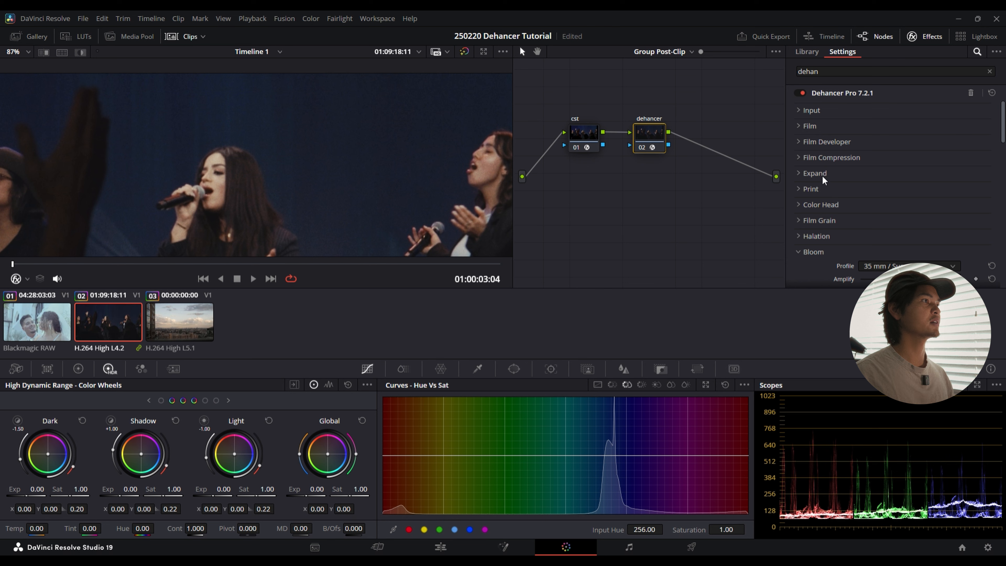
{"action": "key", "text": "space"}
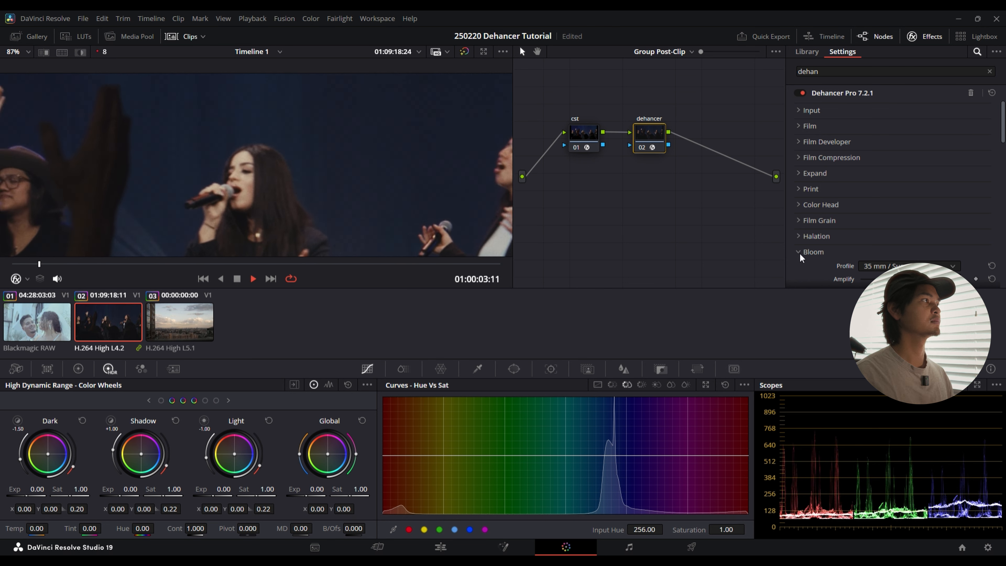
{"action": "left_click", "coordinate": [800, 252]}
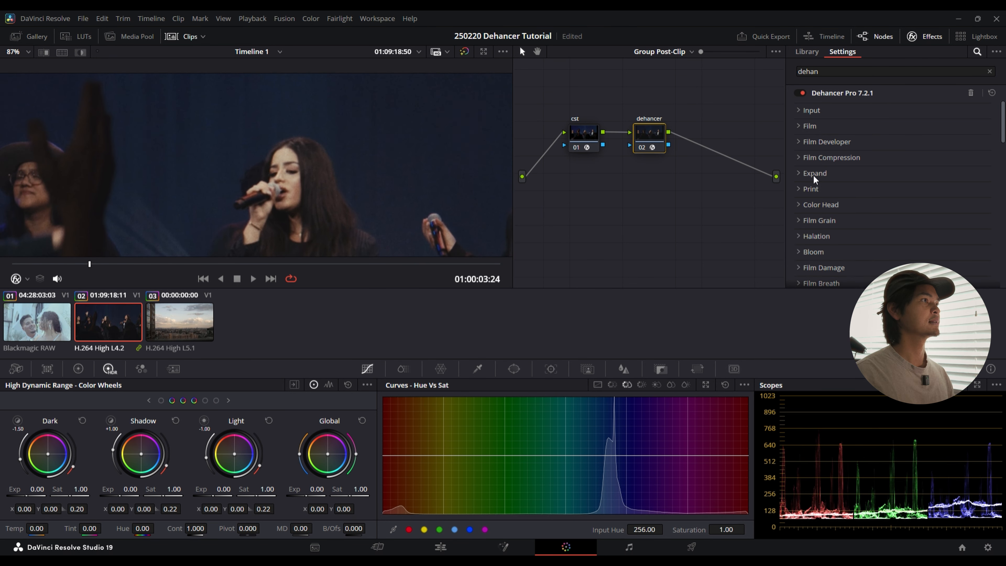
Step: Enable Film Compression, comparing the singers and highlights closely with it on and off
{"action": "left_click", "coordinate": [799, 158]}
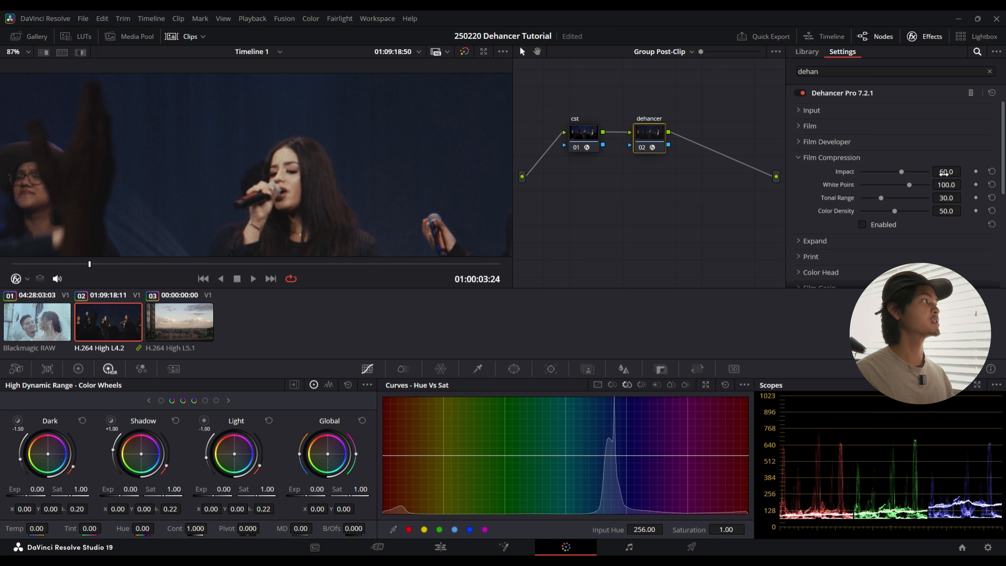
{"action": "left_click", "coordinate": [863, 226]}
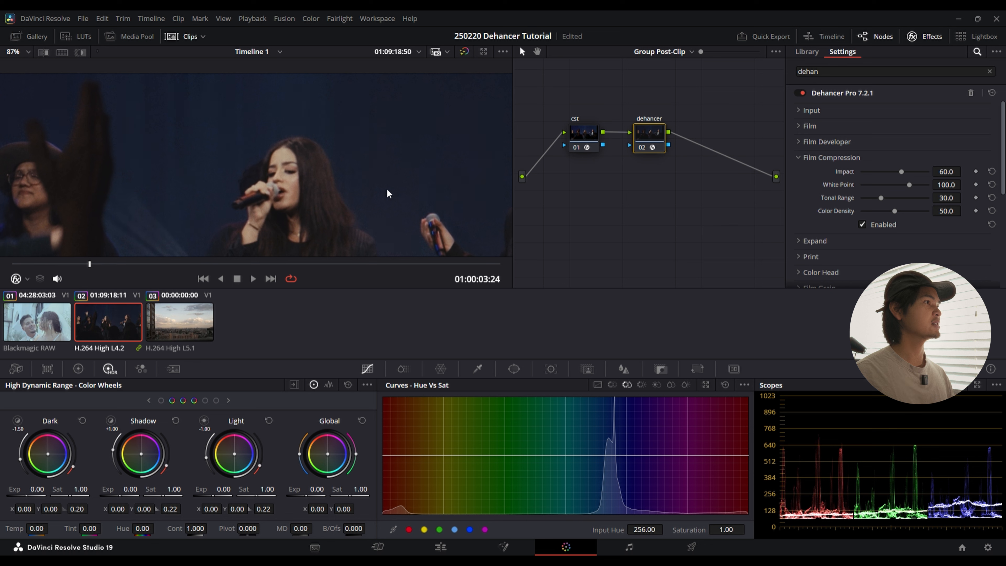
{"action": "left_click", "coordinate": [864, 224]}
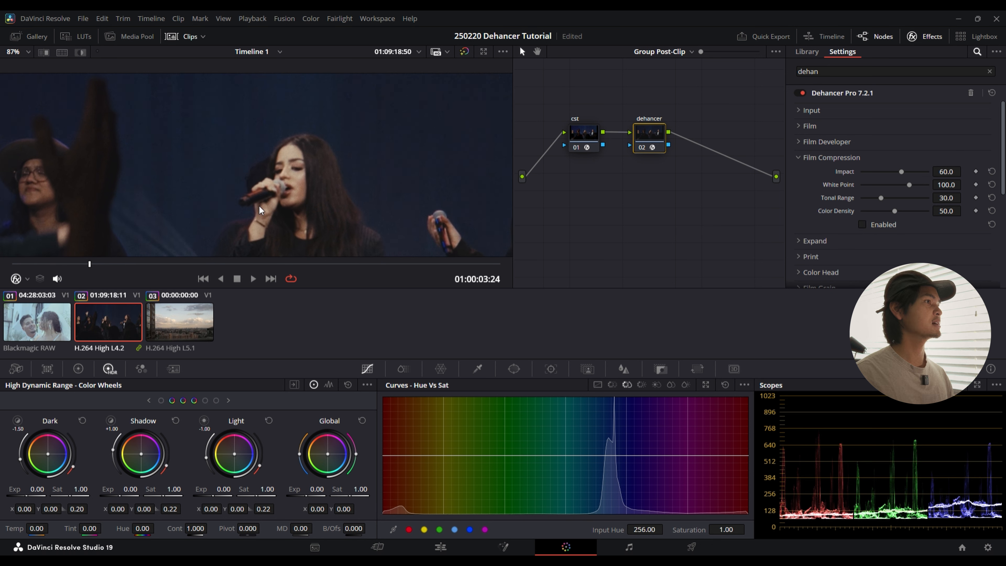
{"action": "left_click", "coordinate": [864, 226]}
{"action": "left_click", "coordinate": [864, 226]}
{"action": "left_click_drag", "start_coordinate": [414, 192], "coordinate": [317, 103]}
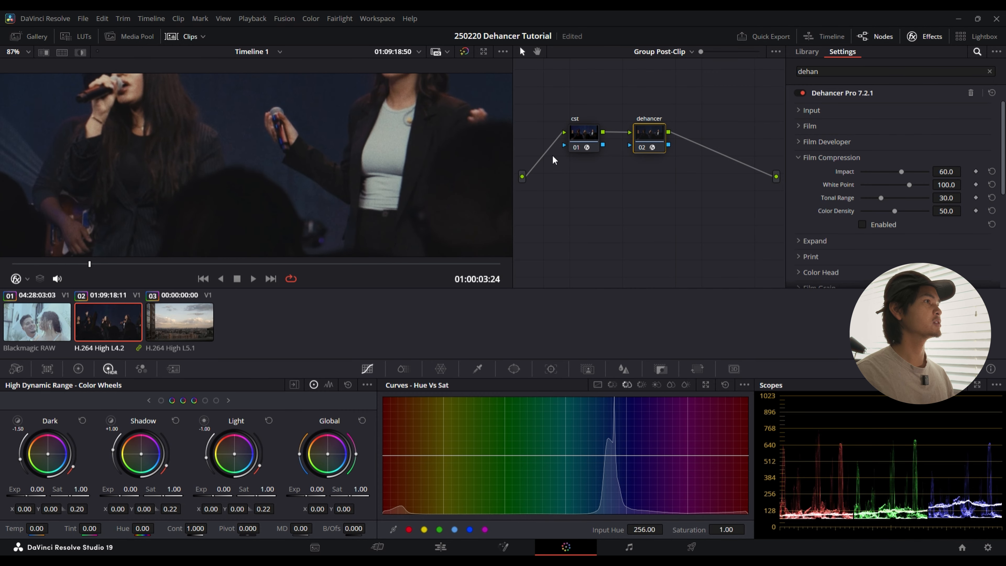
{"action": "left_click", "coordinate": [863, 225]}
{"action": "left_click", "coordinate": [864, 224]}
{"action": "scroll", "coordinate": [315, 150], "scroll_direction": "down", "scroll_amount": 5}
{"action": "left_click_drag", "start_coordinate": [270, 151], "coordinate": [335, 165]}
{"action": "scroll", "coordinate": [330, 163], "scroll_direction": "up", "scroll_amount": 1}
{"action": "scroll", "coordinate": [322, 171], "scroll_direction": "down", "scroll_amount": 1}
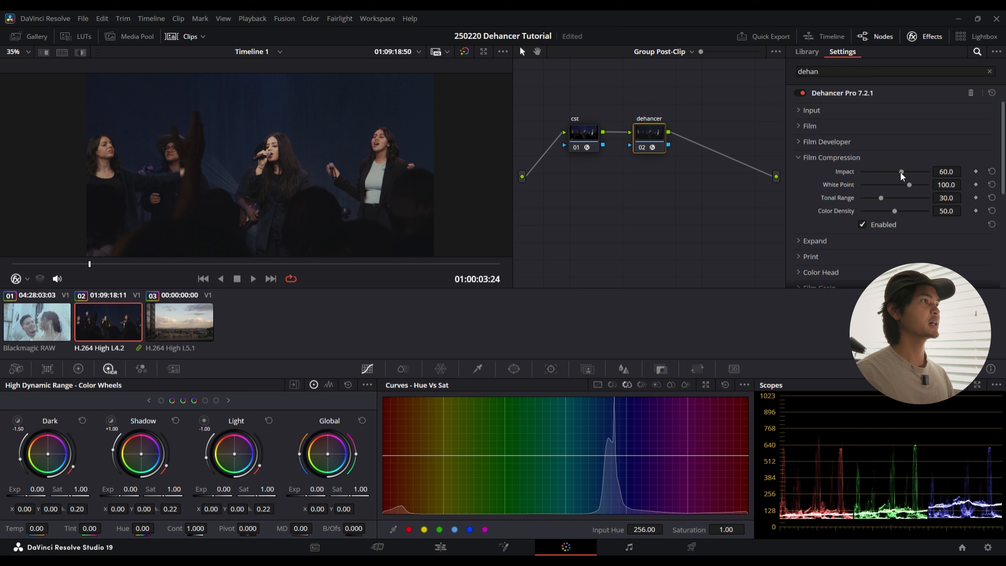
Step: Set Film Compression's Impact to 71.3, White Point to 110.2 and Tonal Range to 20.9, and collapse the section
{"action": "left_click_drag", "start_coordinate": [902, 172], "coordinate": [920, 192]}
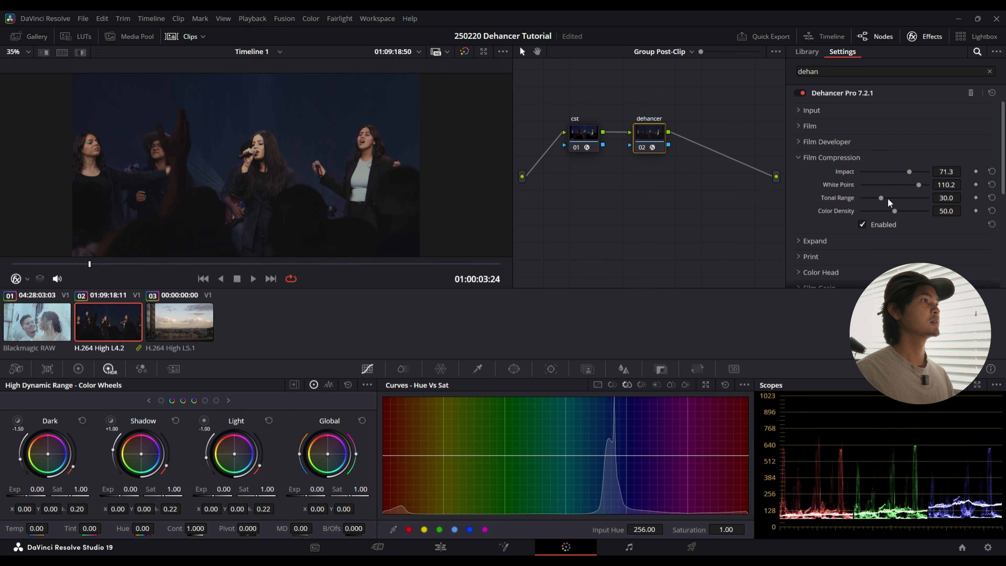
{"action": "left_click_drag", "start_coordinate": [883, 198], "coordinate": [876, 202]}
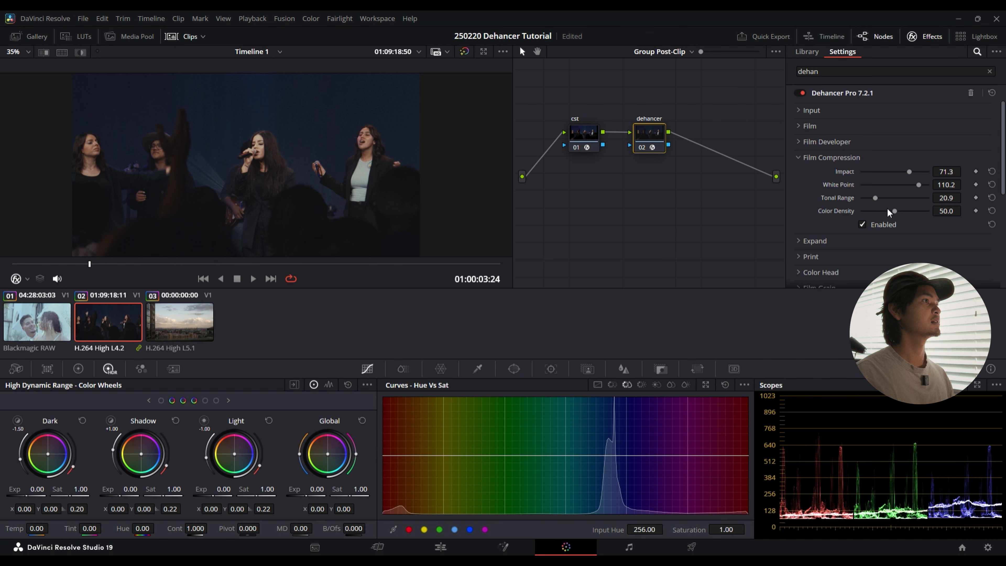
{"action": "left_click", "coordinate": [800, 158]}
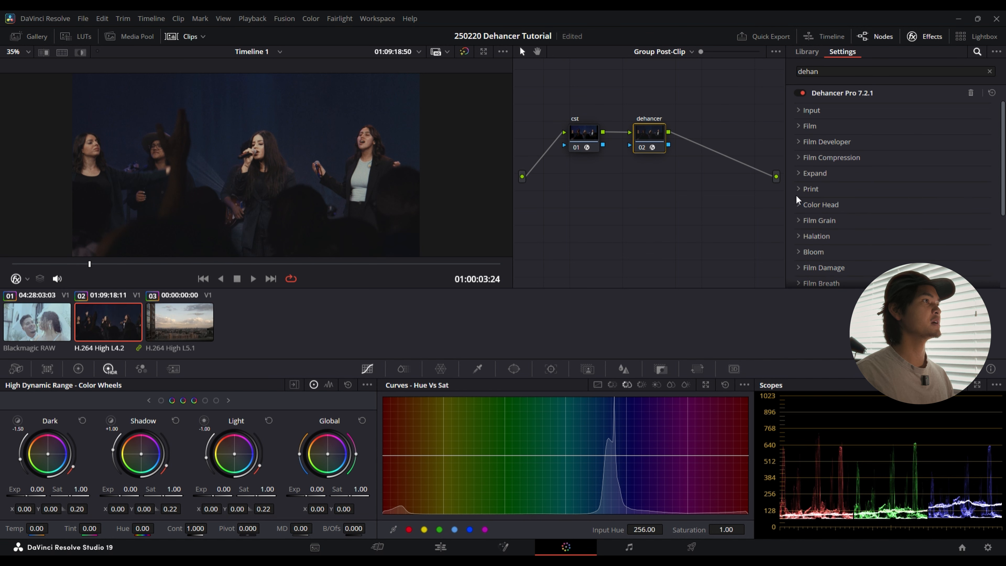
Step: Expand Dehancer's Halation section, enable Halation, and inspect its effect on the singers up close
{"action": "left_click", "coordinate": [801, 235]}
{"action": "scroll", "coordinate": [802, 240], "scroll_direction": "down", "scroll_amount": 2}
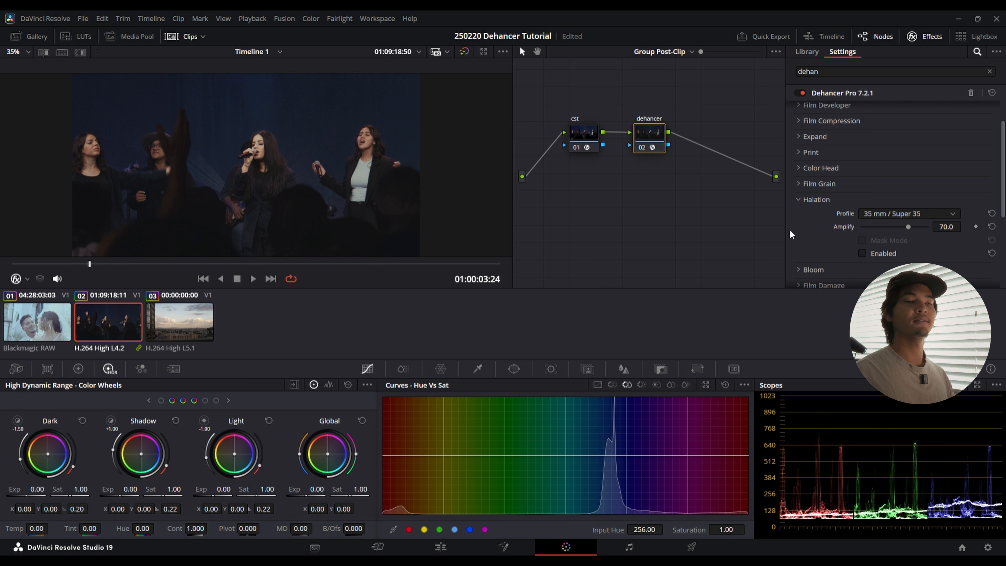
{"action": "left_click_drag", "start_coordinate": [411, 173], "coordinate": [415, 171]}
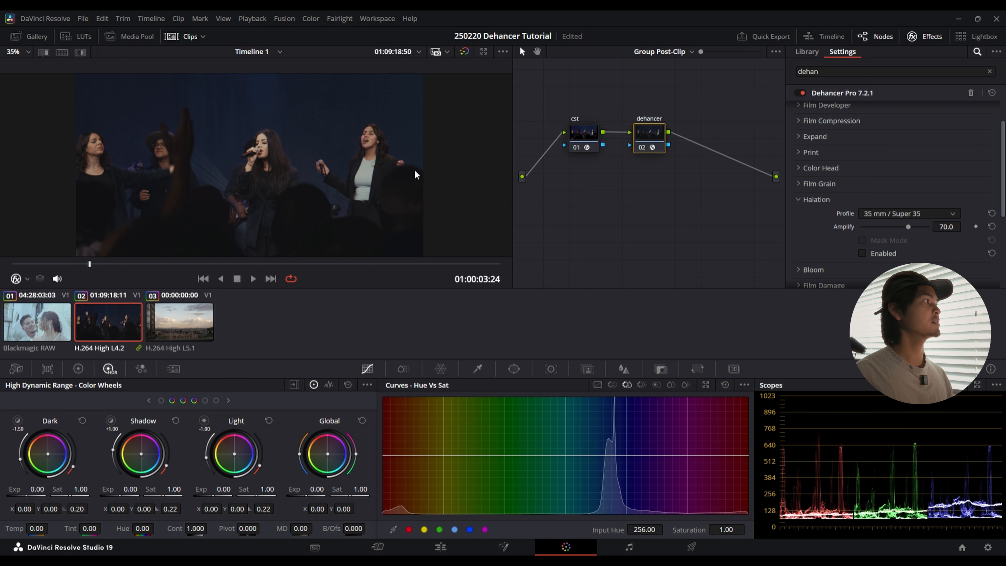
{"action": "scroll", "coordinate": [413, 177], "scroll_direction": "down", "scroll_amount": 2}
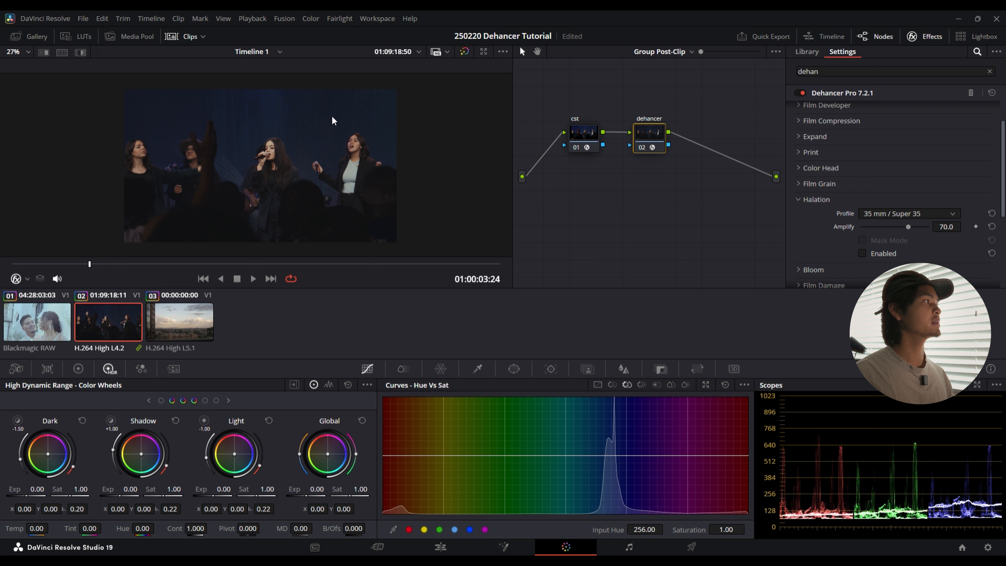
{"action": "scroll", "coordinate": [824, 242], "scroll_direction": "down", "scroll_amount": 2}
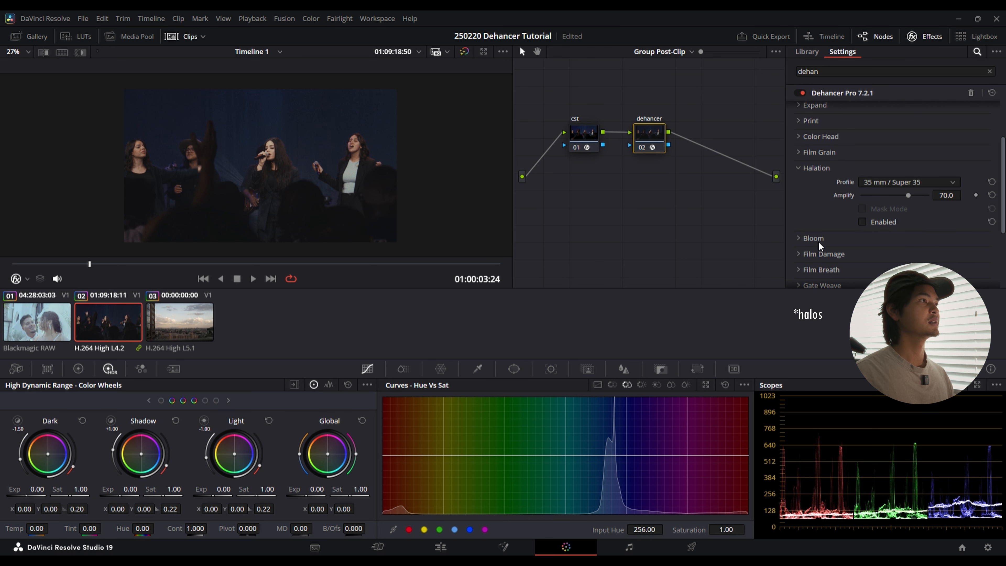
{"action": "left_click", "coordinate": [862, 221]}
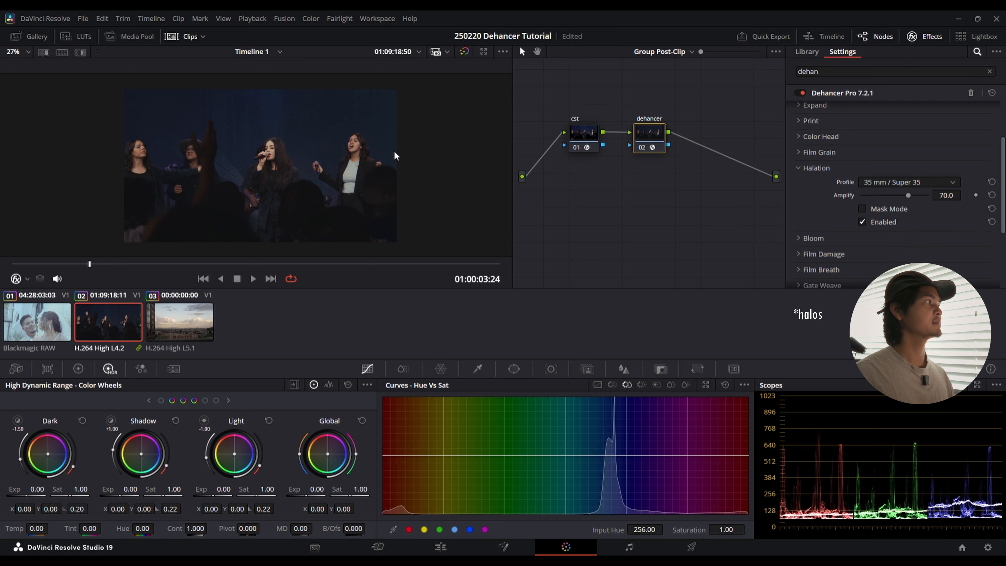
{"action": "scroll", "coordinate": [396, 155], "scroll_direction": "up", "scroll_amount": 5}
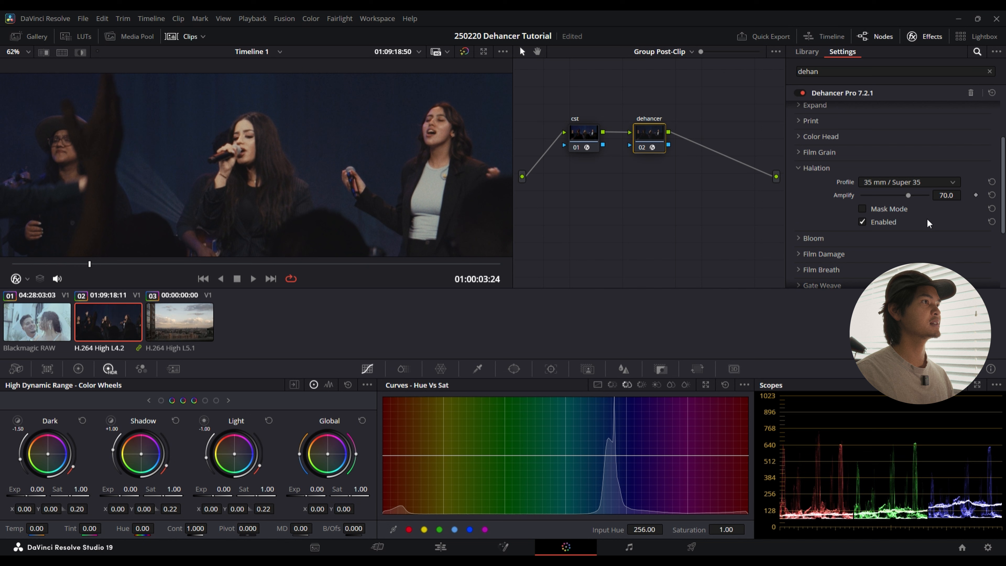
{"action": "left_click_drag", "start_coordinate": [909, 195], "coordinate": [955, 198]}
{"action": "left_click", "coordinate": [863, 211]}
{"action": "left_click", "coordinate": [863, 210]}
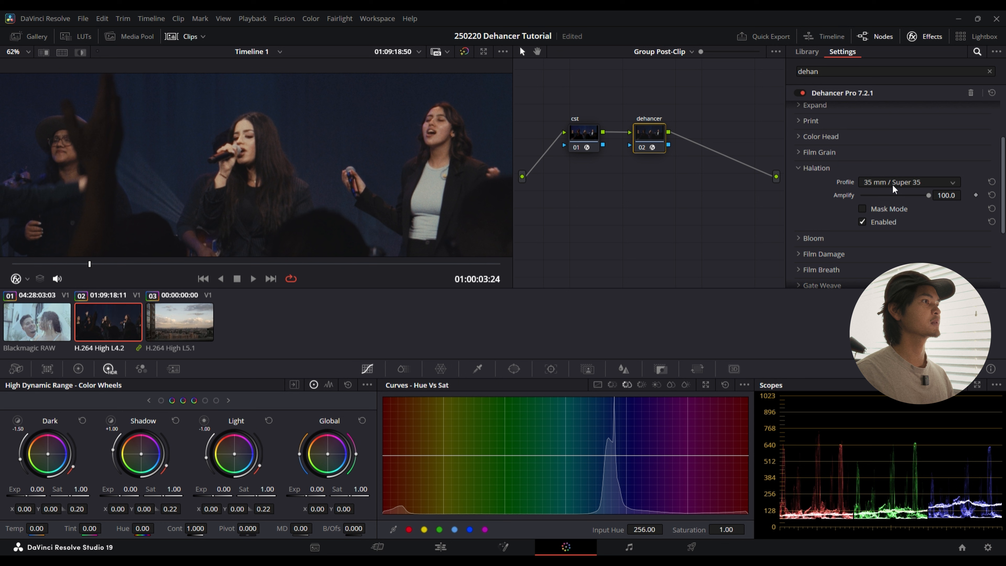
{"action": "left_click", "coordinate": [899, 265]}
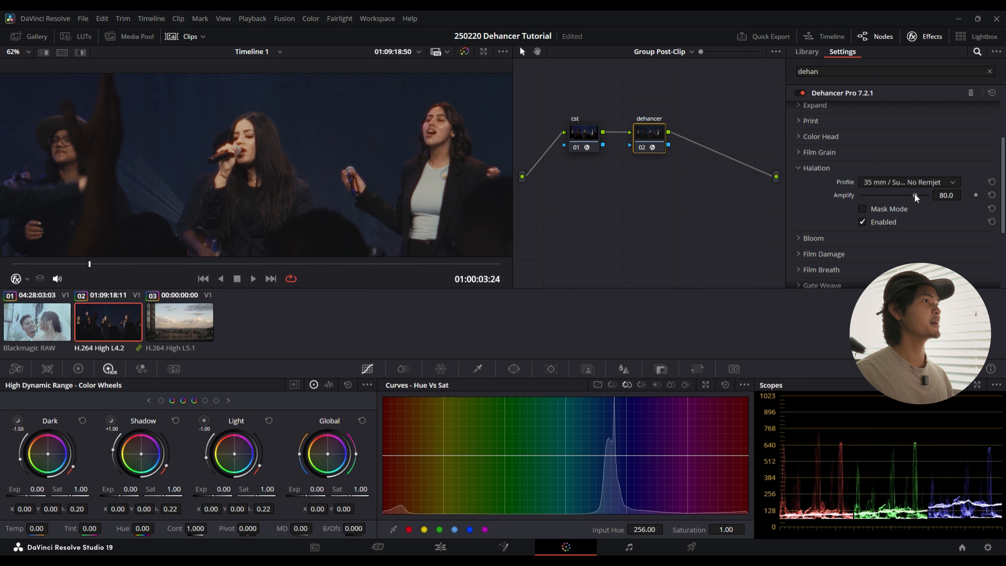
{"action": "left_click_drag", "start_coordinate": [917, 194], "coordinate": [911, 194]}
{"action": "left_click", "coordinate": [862, 208]}
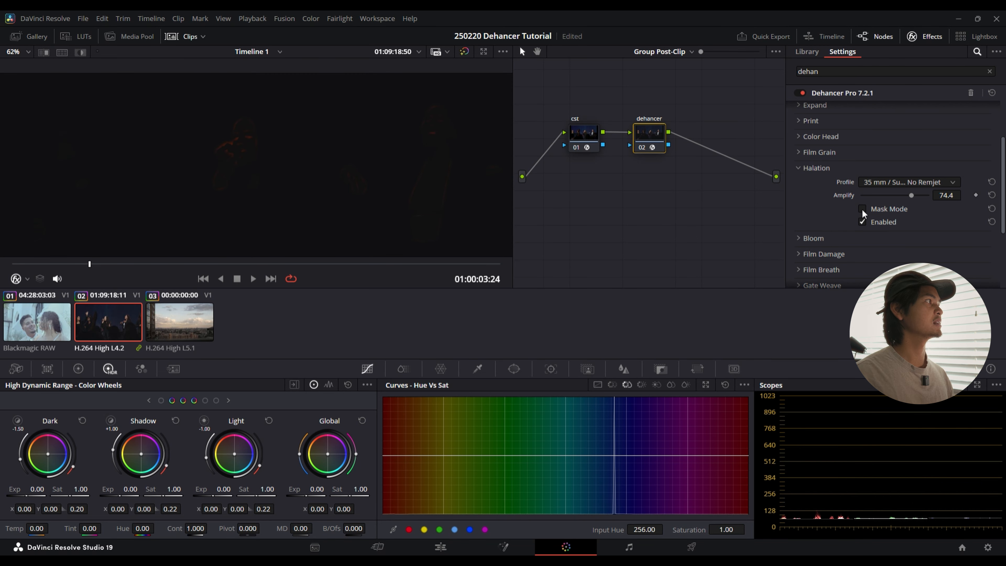
{"action": "left_click", "coordinate": [862, 208]}
Step: Lower Halation's Amplify to 21.7 while comparing the image with the effect off and on, and collapse the section
{"action": "left_click_drag", "start_coordinate": [911, 195], "coordinate": [893, 196]}
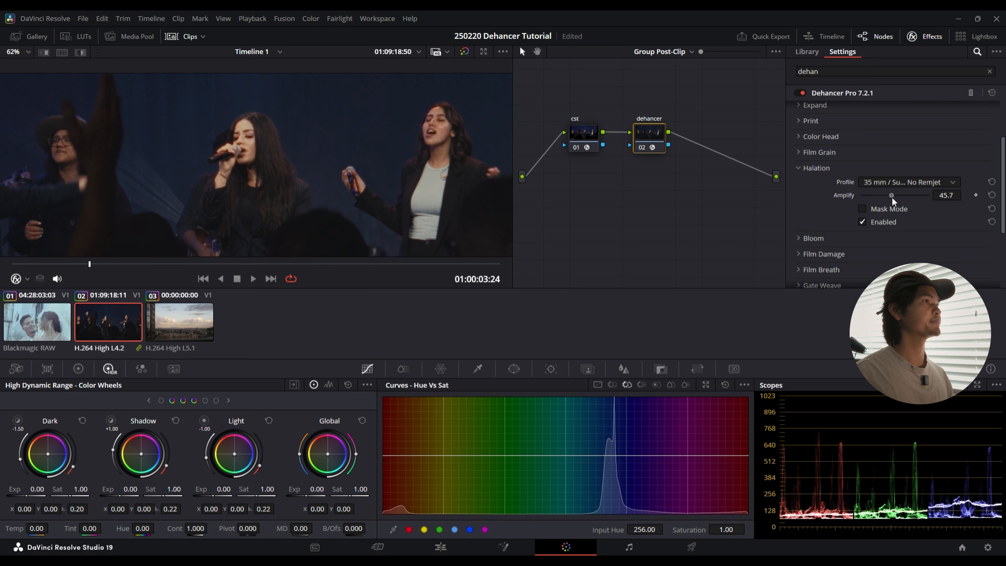
{"action": "left_click", "coordinate": [863, 221]}
{"action": "left_click", "coordinate": [862, 221]}
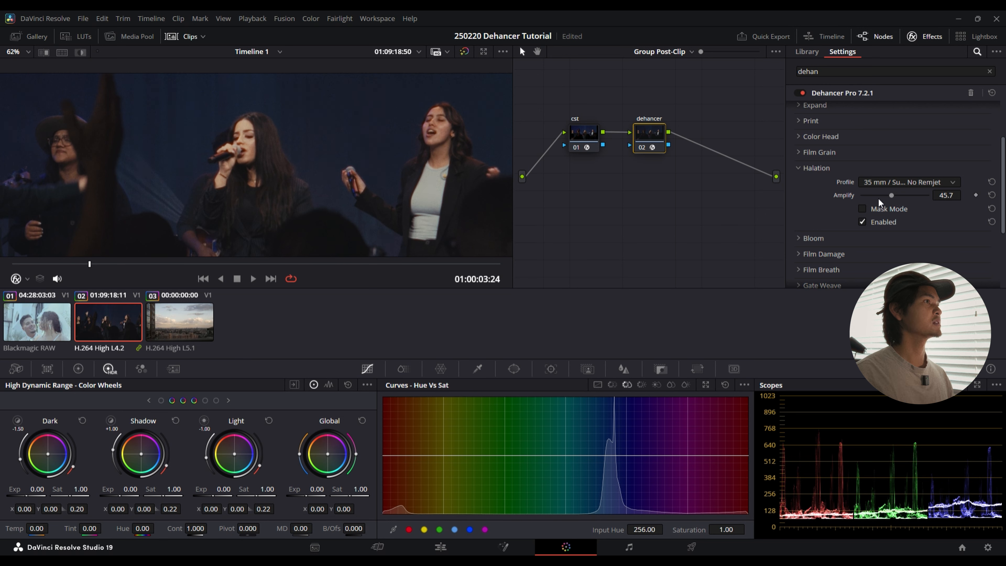
{"action": "left_click_drag", "start_coordinate": [891, 196], "coordinate": [883, 195]}
{"action": "left_click", "coordinate": [866, 222]}
{"action": "left_click", "coordinate": [866, 223]}
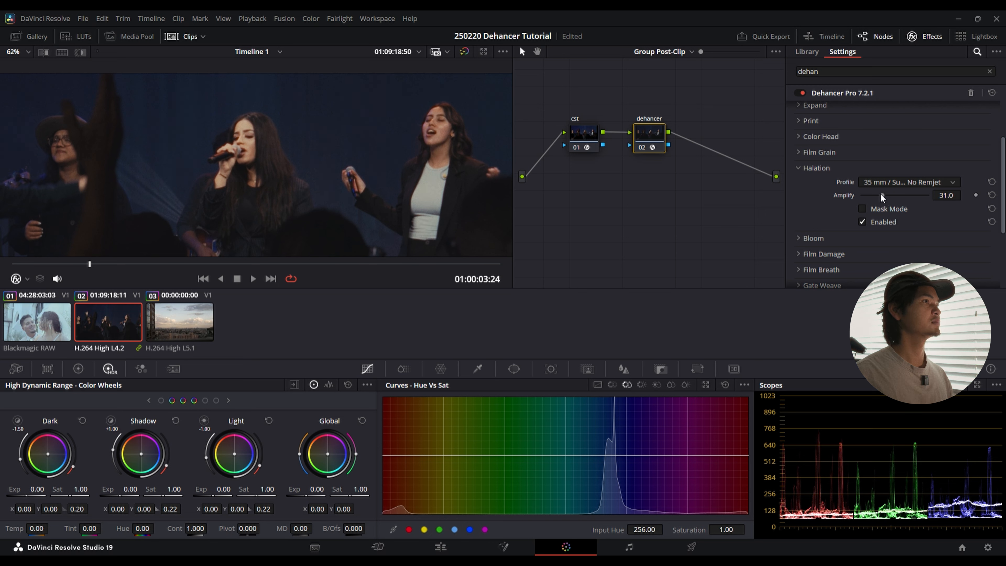
{"action": "left_click_drag", "start_coordinate": [881, 195], "coordinate": [878, 196]}
{"action": "left_click", "coordinate": [864, 220]}
{"action": "left_click", "coordinate": [863, 220]}
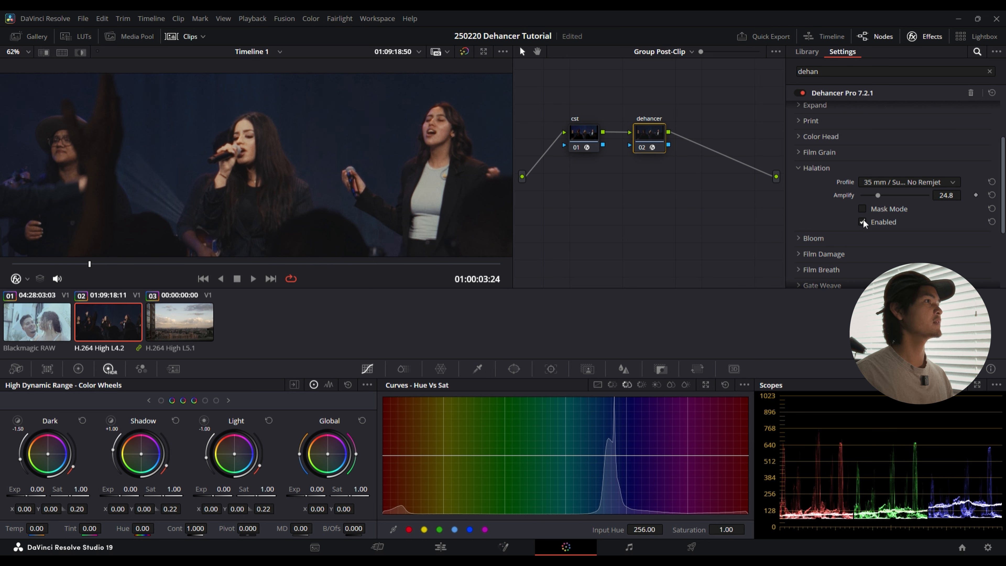
{"action": "left_click_drag", "start_coordinate": [877, 196], "coordinate": [876, 195]}
{"action": "left_click", "coordinate": [864, 222]}
{"action": "left_click", "coordinate": [865, 222]}
{"action": "scroll", "coordinate": [386, 204], "scroll_direction": "down", "scroll_amount": 4}
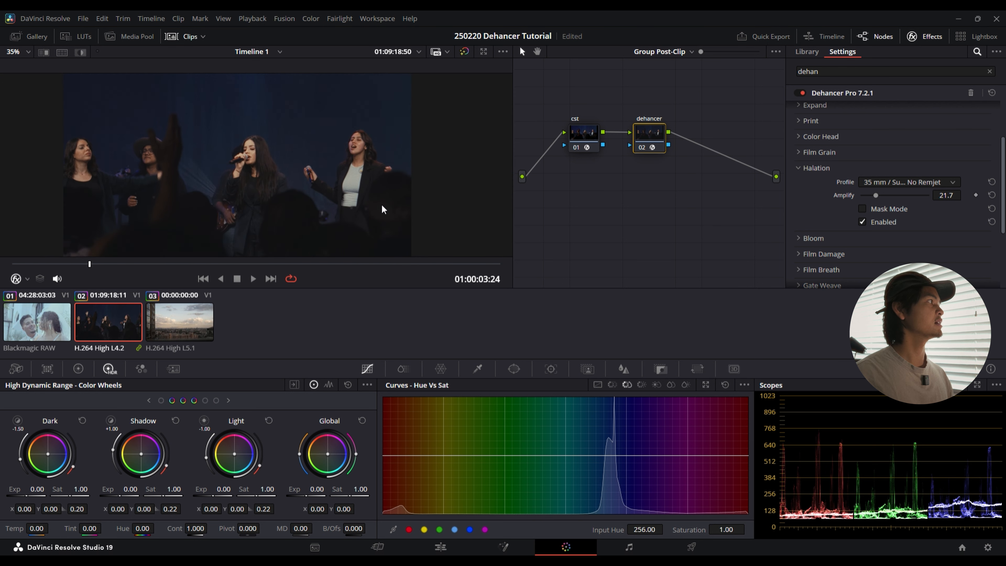
{"action": "left_click", "coordinate": [798, 170]}
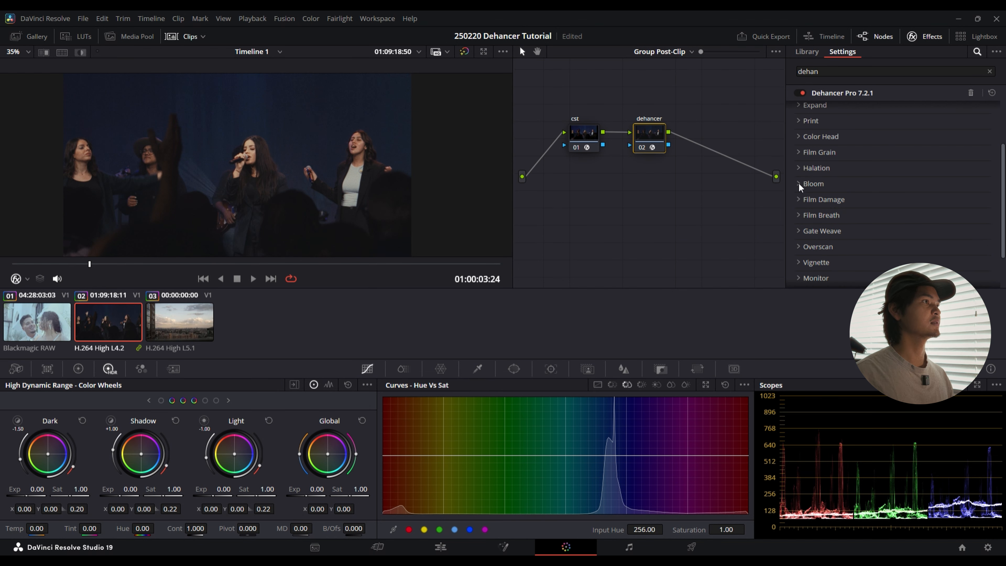
Step: Expand the Bloom section, enable Bloom, and compare the singers up close with it off and on
{"action": "left_click", "coordinate": [799, 183]}
{"action": "left_click", "coordinate": [863, 238]}
{"action": "scroll", "coordinate": [328, 187], "scroll_direction": "up", "scroll_amount": 2}
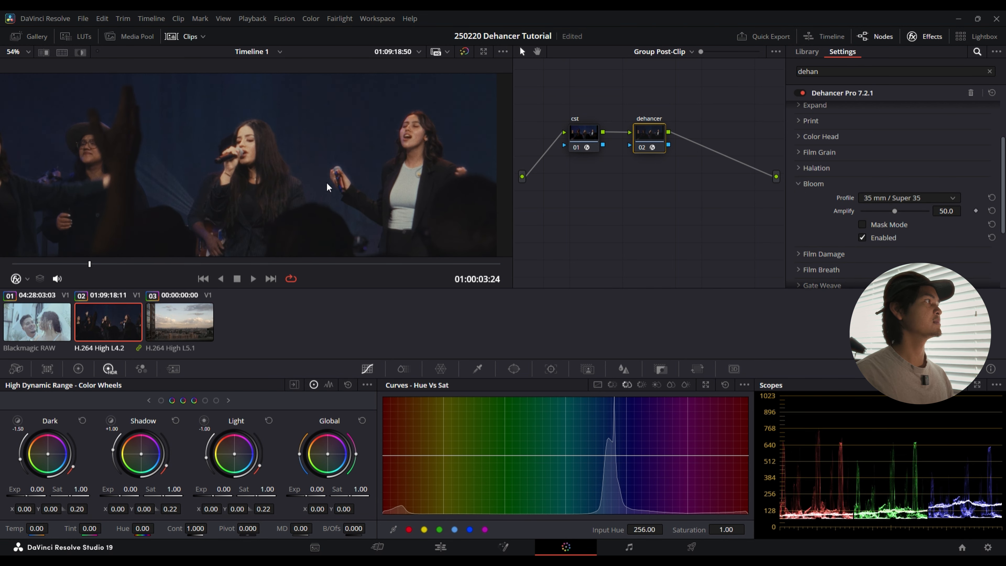
{"action": "left_click_drag", "start_coordinate": [327, 183], "coordinate": [373, 157]}
{"action": "left_click", "coordinate": [863, 237]}
{"action": "left_click", "coordinate": [861, 238]}
{"action": "left_click", "coordinate": [860, 239]}
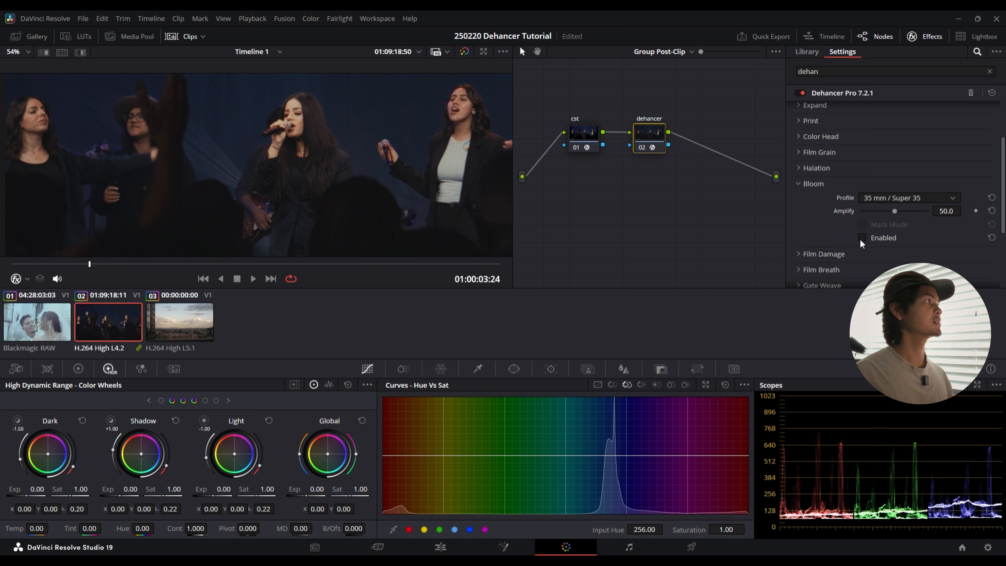
{"action": "left_click", "coordinate": [860, 238]}
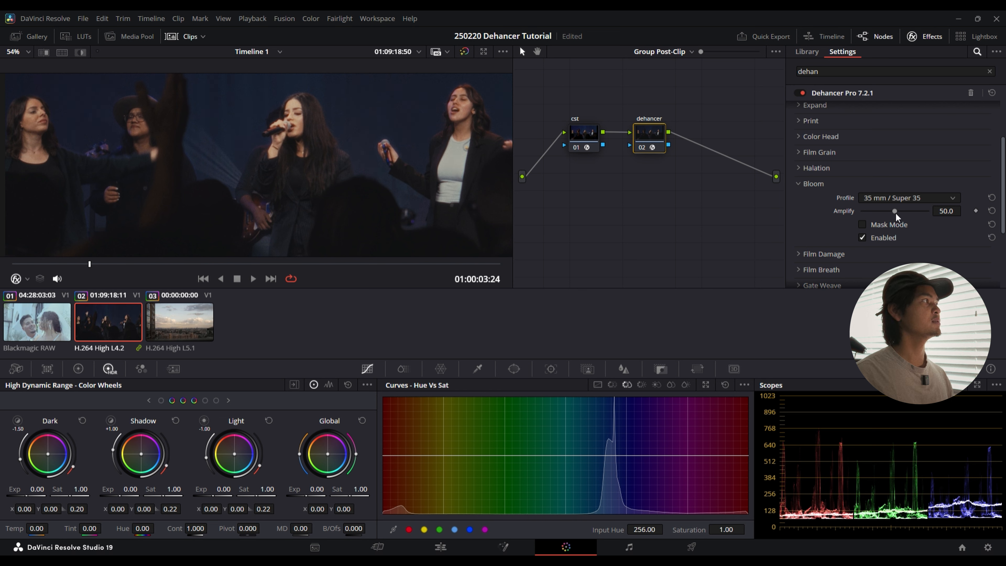
Step: Set Bloom's Amplify to 31.8, compare the image with it off and on, and collapse the section
{"action": "left_click_drag", "start_coordinate": [896, 212], "coordinate": [897, 212]}
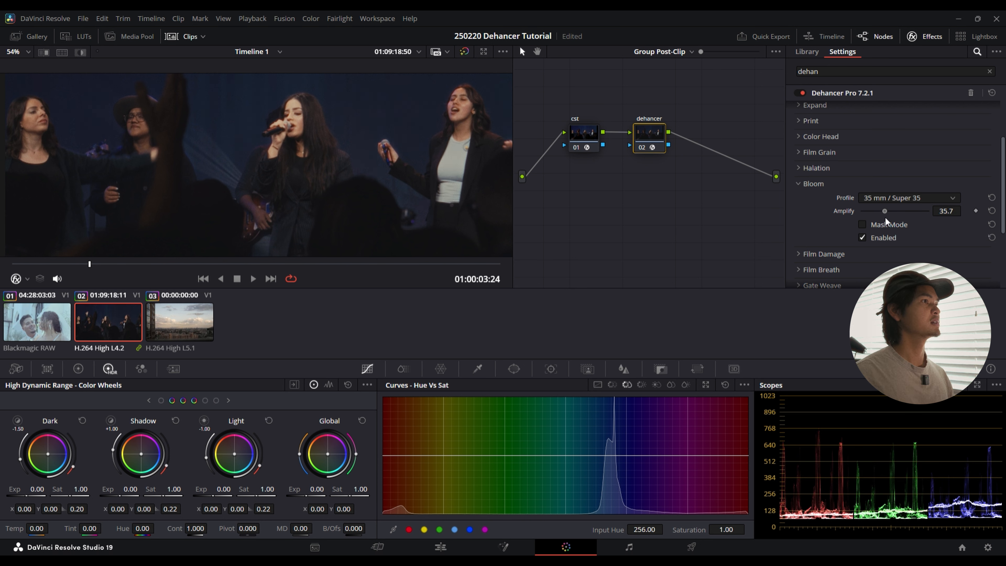
{"action": "mouse_move", "coordinate": [881, 215]}
{"action": "left_mouse_down"}
{"action": "mouse_move", "coordinate": [897, 221]}
{"action": "mouse_move", "coordinate": [882, 218]}
{"action": "left_mouse_up"}
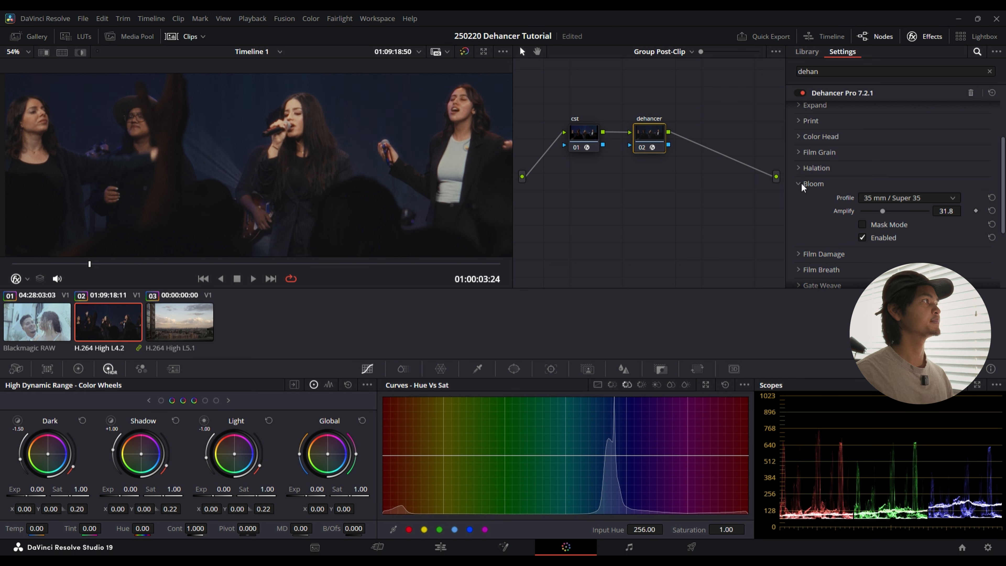
{"action": "left_click", "coordinate": [862, 238]}
{"action": "left_click", "coordinate": [863, 239]}
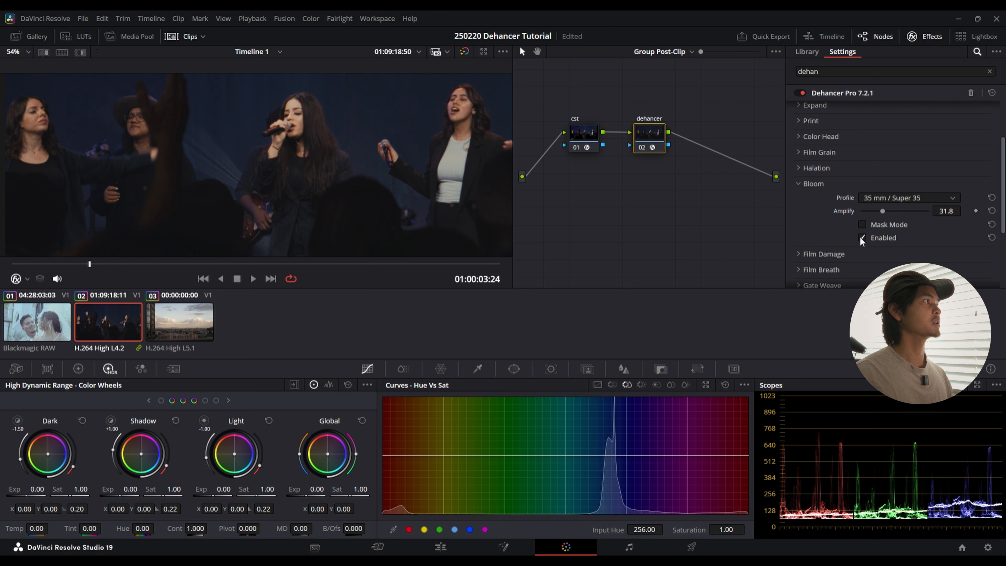
{"action": "key", "text": "shift+z"}
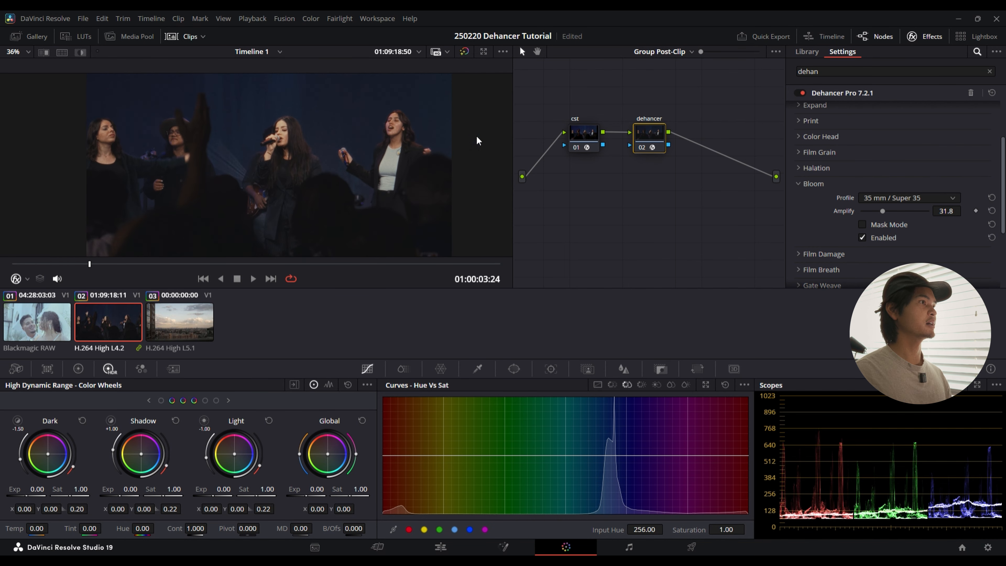
{"action": "left_click", "coordinate": [798, 183]}
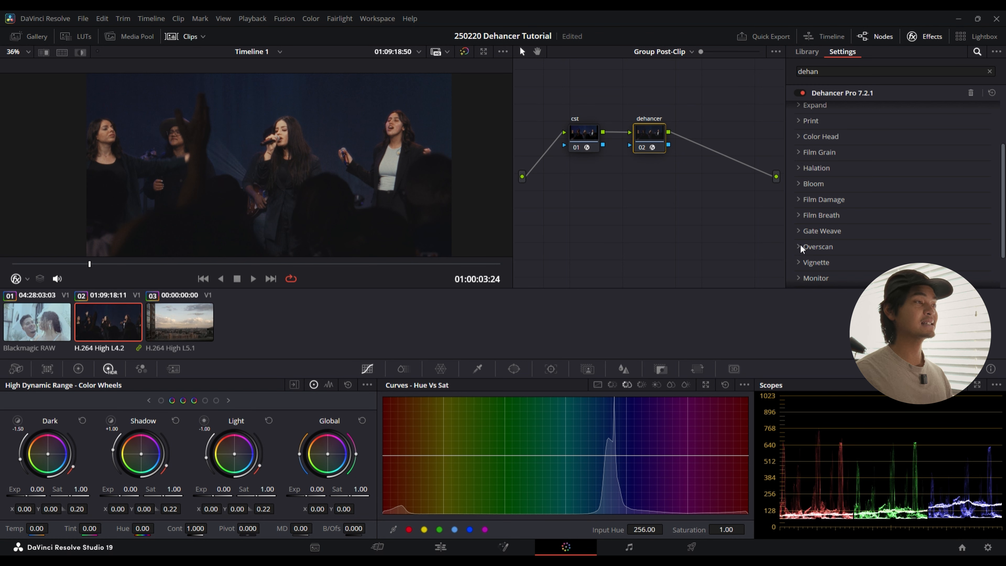
Step: Expand the Vignette section, enable the vignette, and show its shape over the whole frame with Mask Mode
{"action": "left_click", "coordinate": [799, 262]}
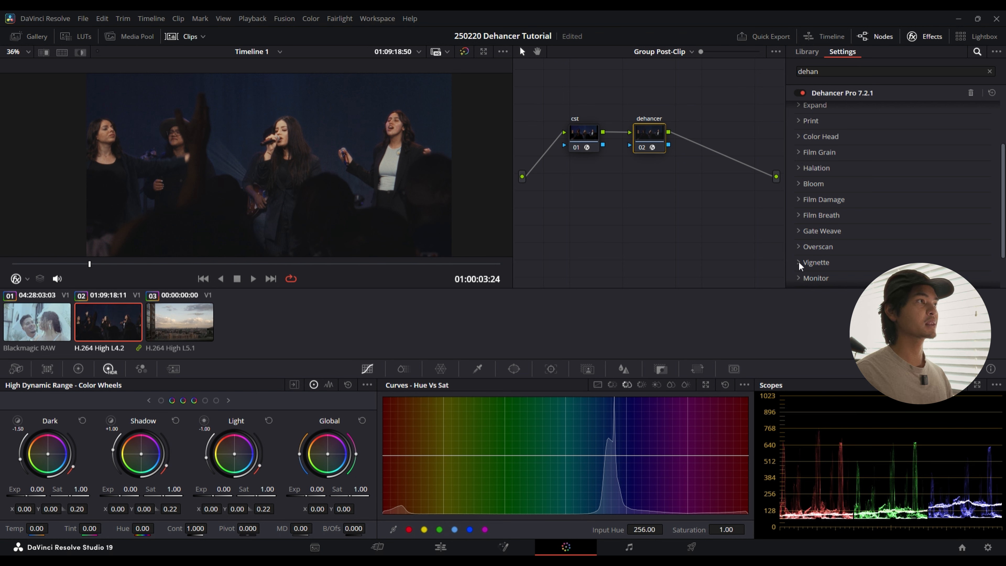
{"action": "scroll", "coordinate": [798, 261], "scroll_direction": "down", "scroll_amount": 3}
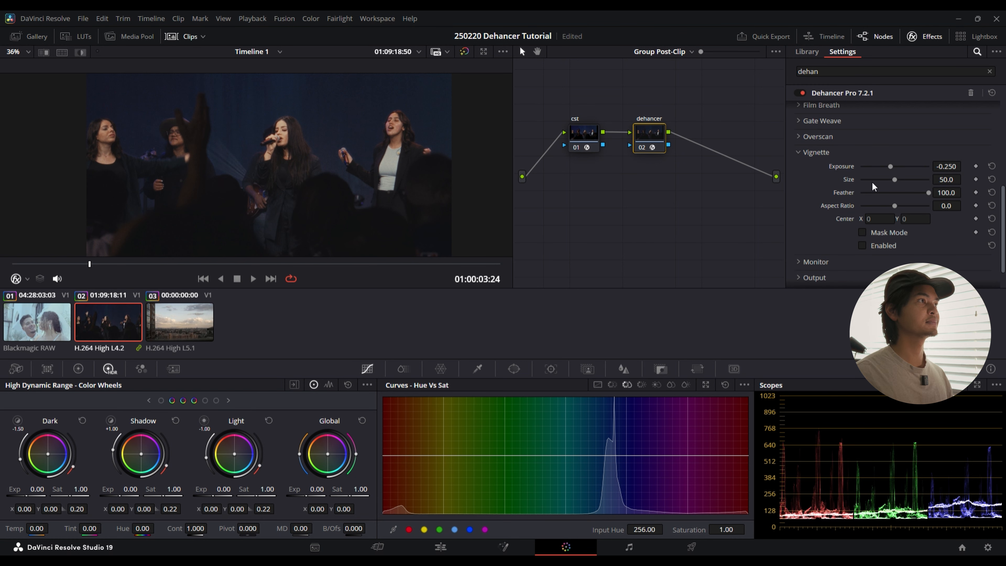
{"action": "left_click", "coordinate": [863, 247]}
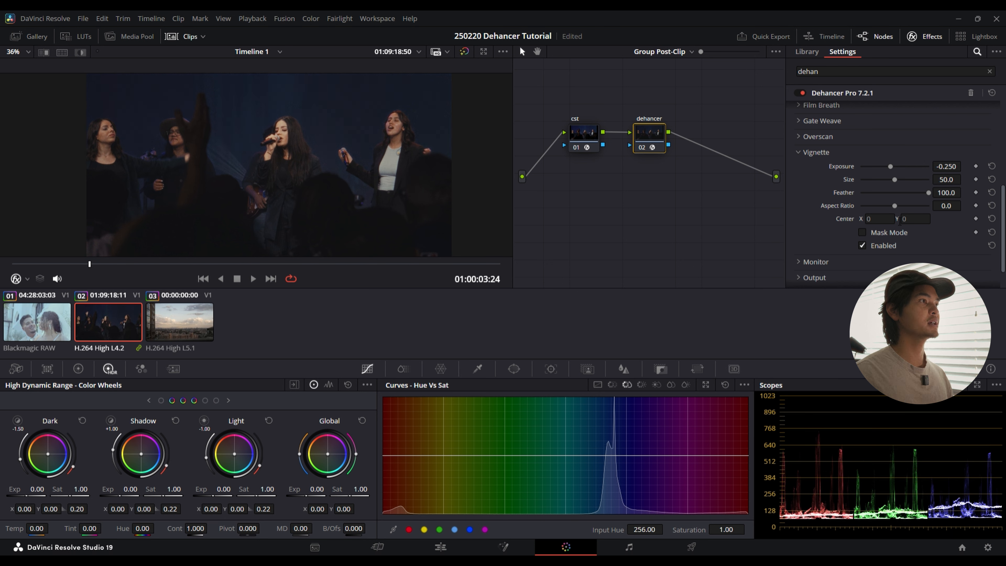
{"action": "left_click", "coordinate": [864, 233]}
{"action": "scroll", "coordinate": [402, 174], "scroll_direction": "down", "scroll_amount": 1}
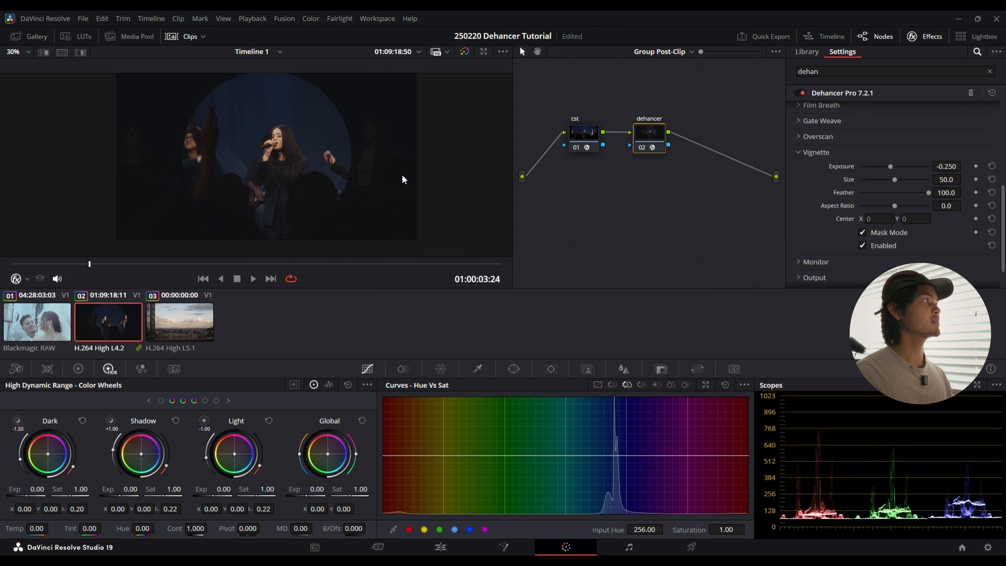
{"action": "scroll", "coordinate": [402, 176], "scroll_direction": "down", "scroll_amount": 1}
Step: Set the vignette's Exposure to -0.574, Size to 60.5 and Aspect Ratio to -59.7, and turn off Mask Mode
{"action": "mouse_move", "coordinate": [894, 209]}
{"action": "left_mouse_down"}
{"action": "mouse_move", "coordinate": [909, 209]}
{"action": "mouse_move", "coordinate": [868, 210]}
{"action": "mouse_move", "coordinate": [885, 215]}
{"action": "left_mouse_up"}
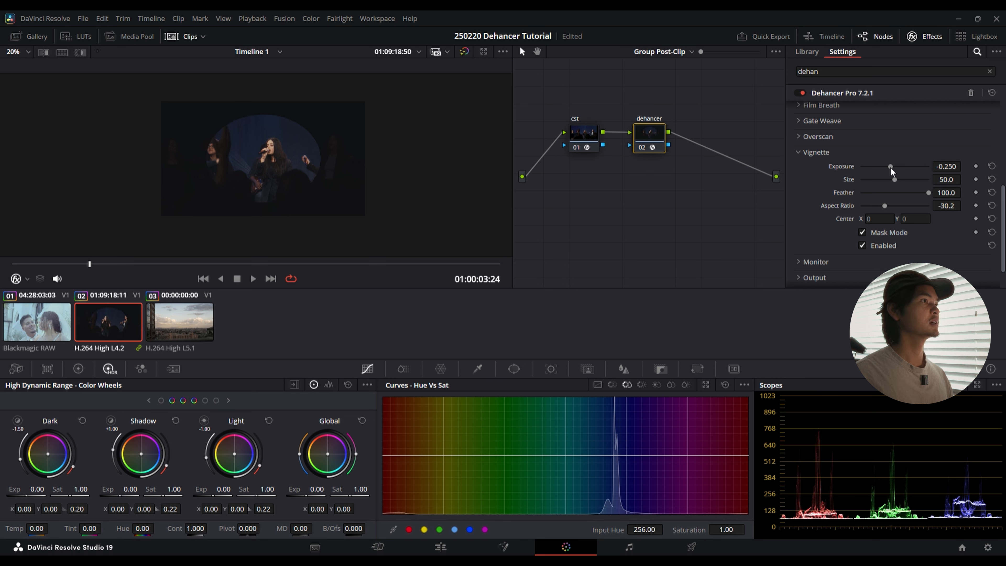
{"action": "left_click_drag", "start_coordinate": [891, 167], "coordinate": [875, 207]}
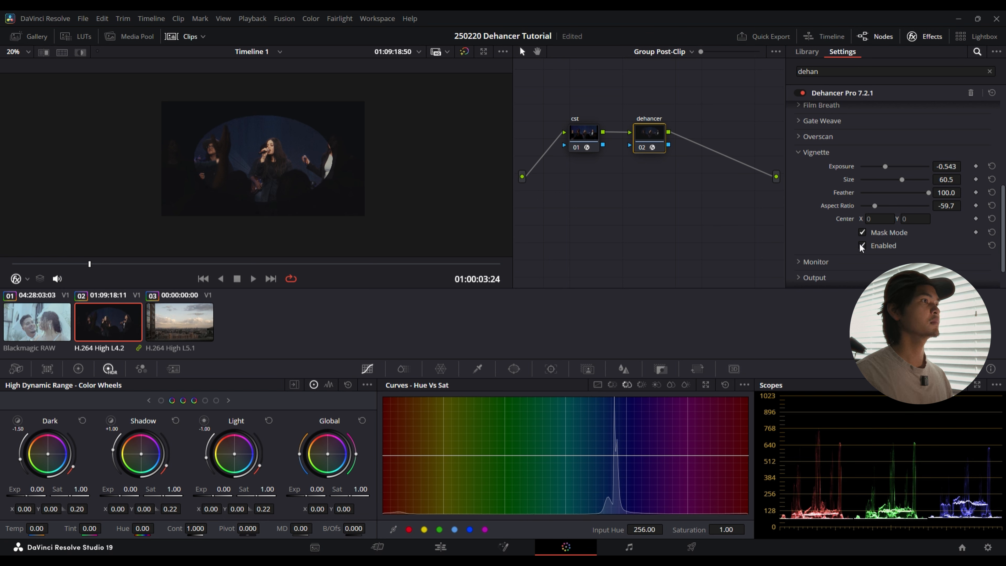
{"action": "left_click_drag", "start_coordinate": [885, 166], "coordinate": [886, 166]}
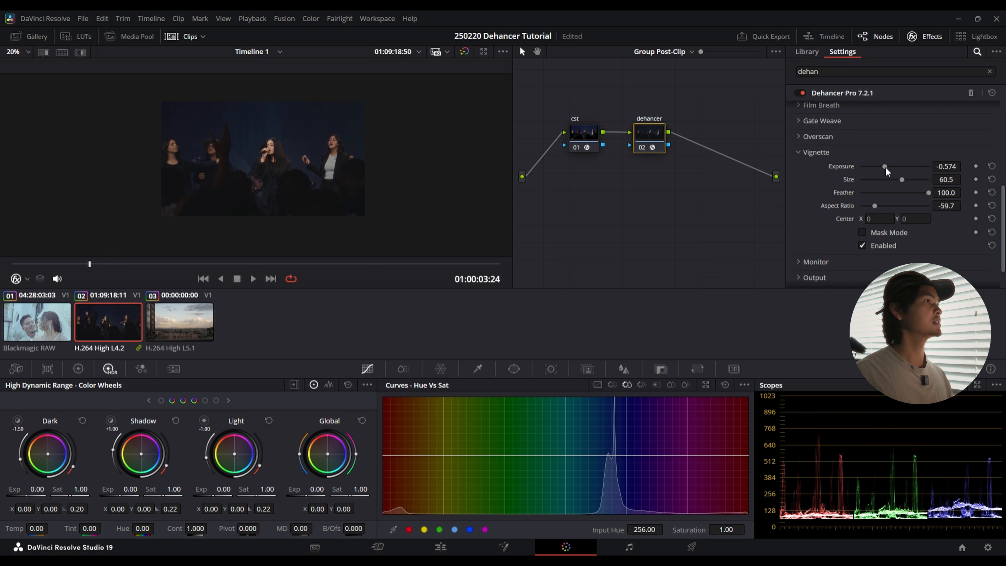
Step: Compare the image with the vignette off and on, and collapse the Vignette section
{"action": "left_click", "coordinate": [863, 245]}
{"action": "left_click", "coordinate": [864, 246]}
{"action": "left_click", "coordinate": [799, 152]}
{"action": "scroll", "coordinate": [797, 175], "scroll_direction": "up", "scroll_amount": 5}
{"action": "scroll", "coordinate": [796, 174], "scroll_direction": "up", "scroll_amount": 1}
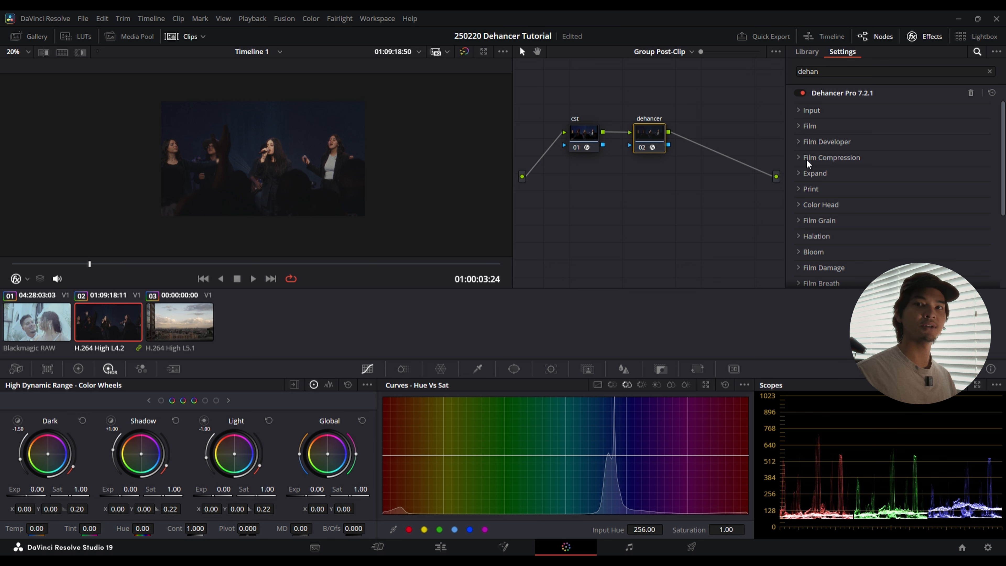
Step: Hide the clip thumbnails to enlarge the viewer, and move the playhead to the clip's first frame at 01:00:03:04
{"action": "left_click_drag", "start_coordinate": [604, 99], "coordinate": [616, 107]}
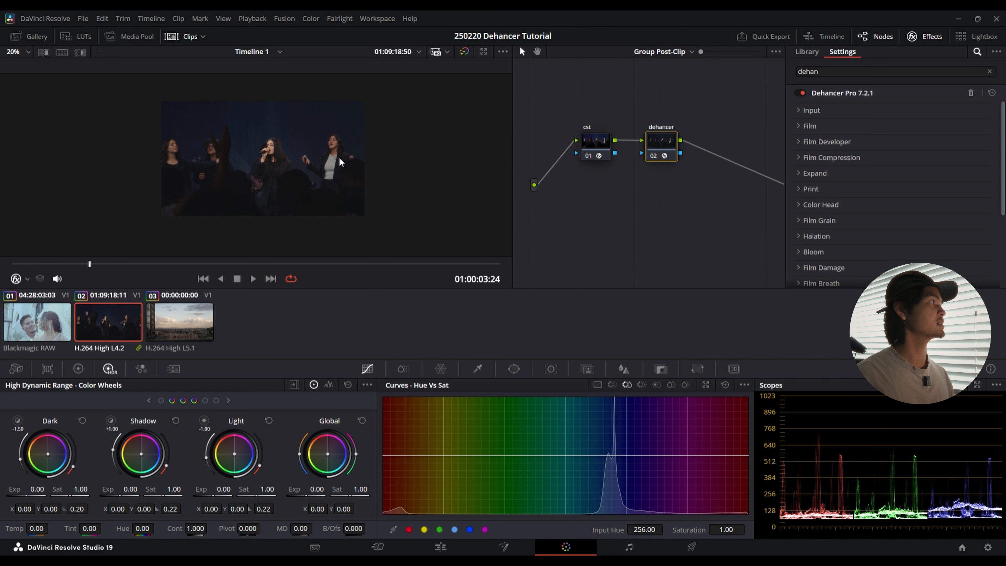
{"action": "scroll", "coordinate": [268, 177], "scroll_direction": "up", "scroll_amount": 2}
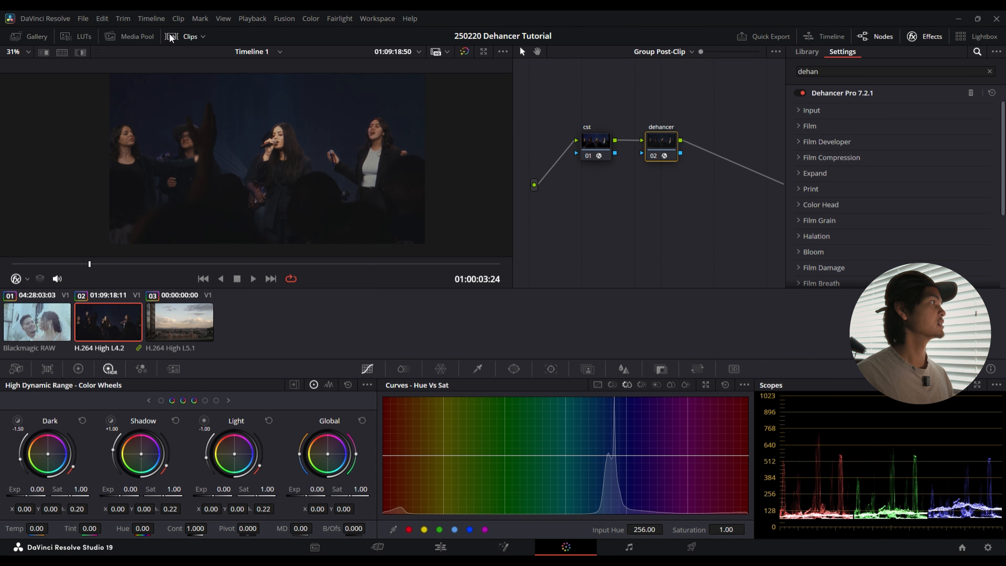
{"action": "left_click", "coordinate": [174, 37]}
{"action": "scroll", "coordinate": [327, 180], "scroll_direction": "up", "scroll_amount": 1}
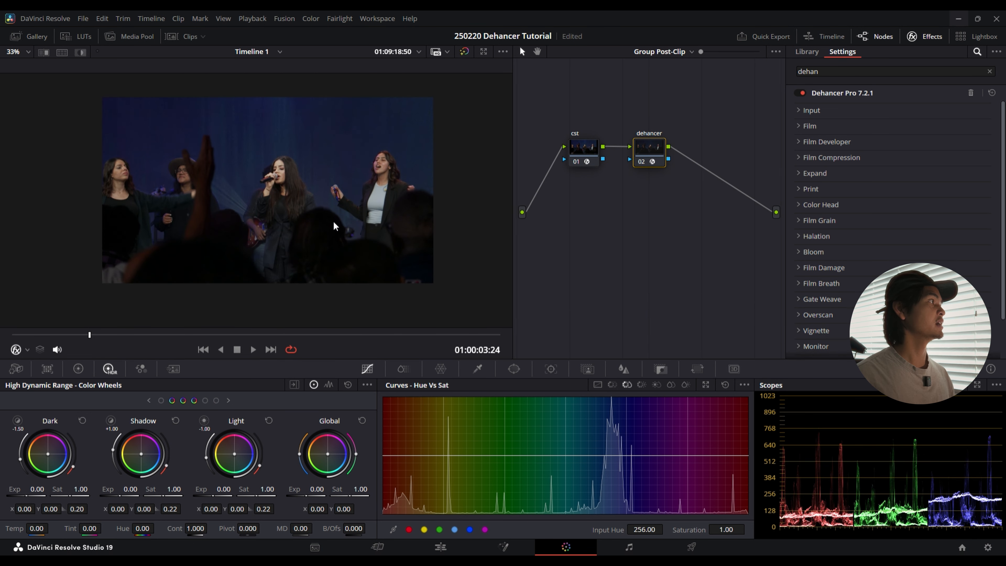
{"action": "left_click_drag", "start_coordinate": [296, 197], "coordinate": [256, 191]}
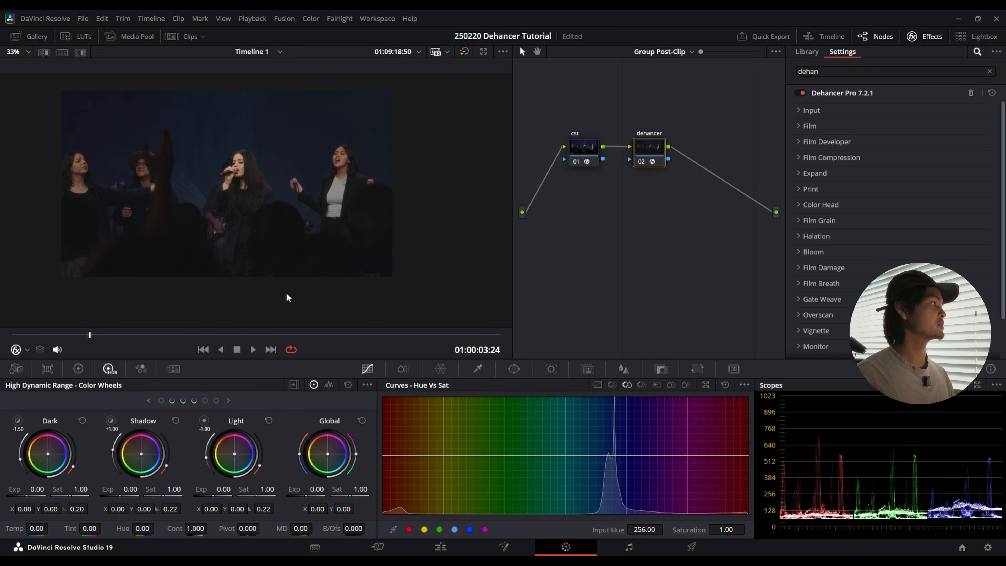
{"action": "left_click_drag", "start_coordinate": [184, 335], "coordinate": [1, 326]}
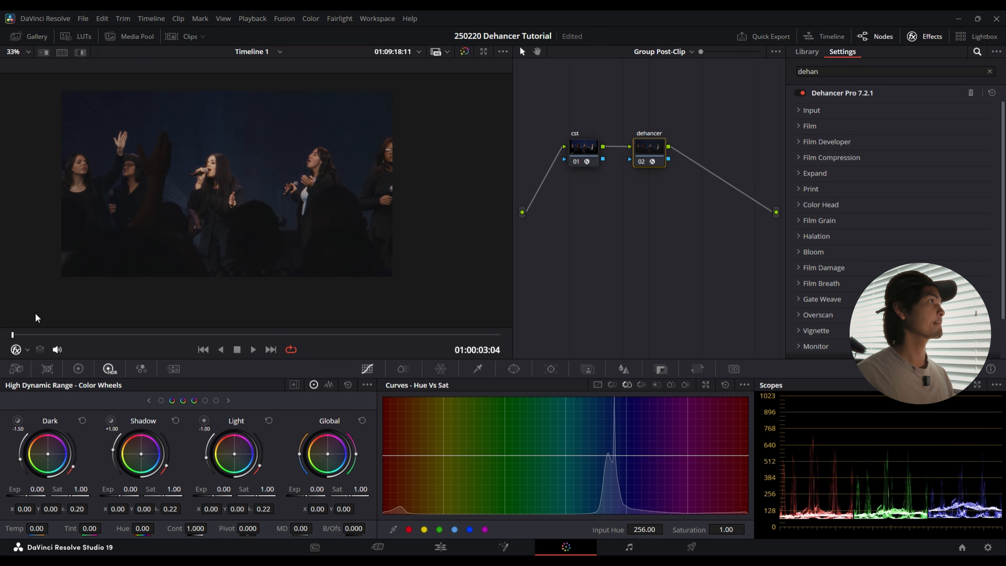
Step: Switch the node graph from Group Post-Clip to Clip level, and hide the effects library to review the full node tree
{"action": "left_click", "coordinate": [658, 78]}
{"action": "left_click_drag", "start_coordinate": [625, 110], "coordinate": [683, 111]}
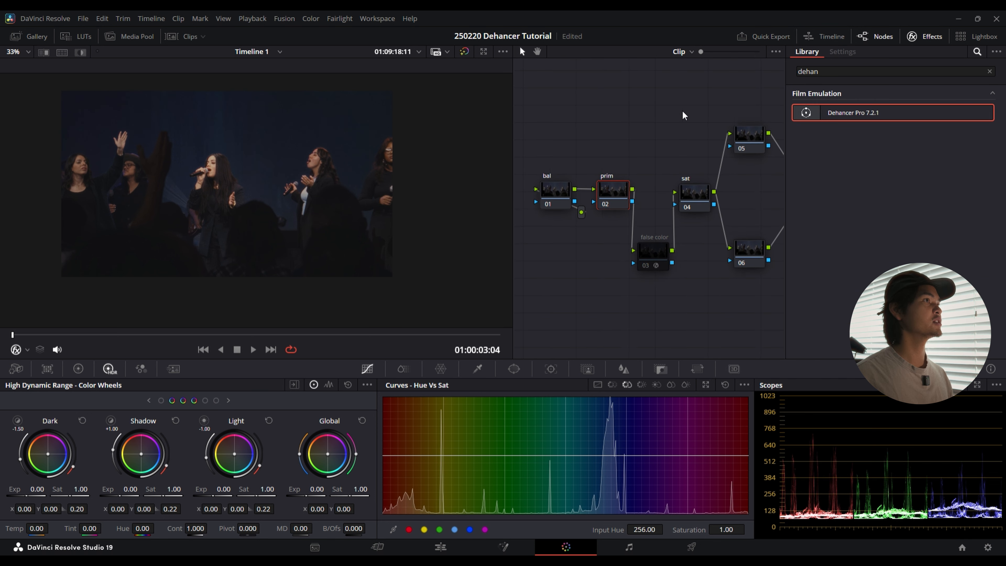
{"action": "left_click", "coordinate": [914, 37]}
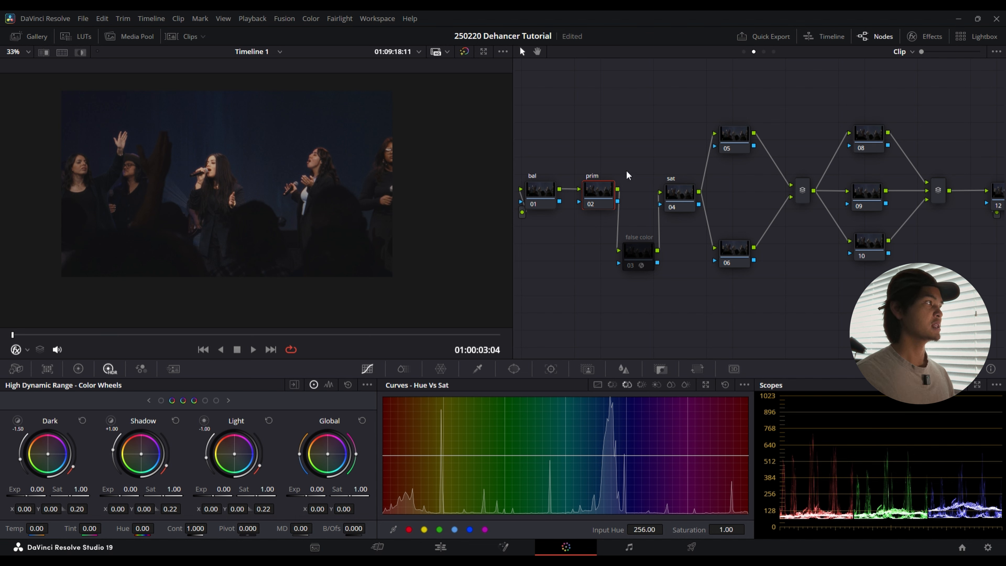
{"action": "mouse_move", "coordinate": [634, 165]}
{"action": "left_mouse_down"}
{"action": "mouse_move", "coordinate": [657, 167]}
{"action": "mouse_move", "coordinate": [627, 173]}
{"action": "left_mouse_up"}
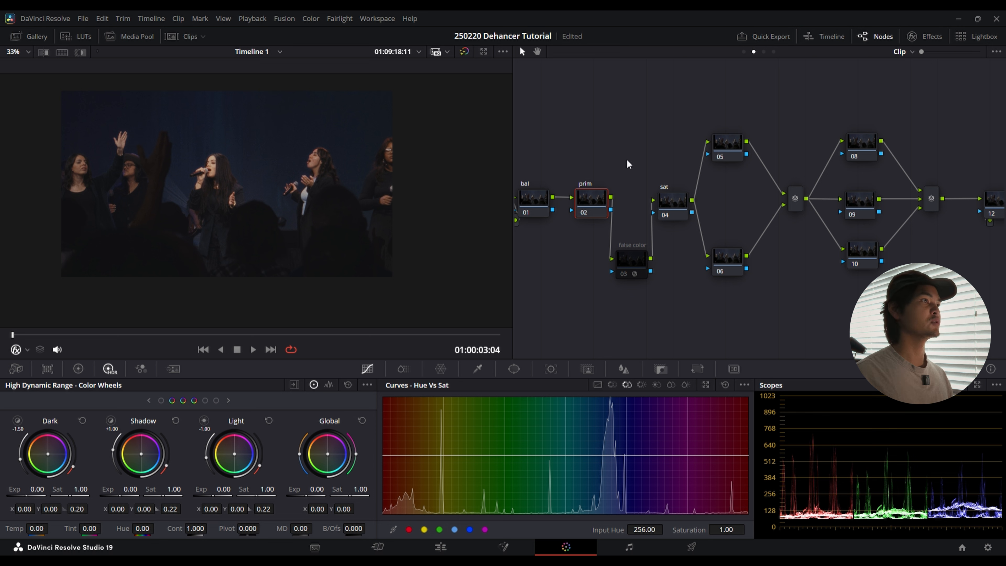
{"action": "left_click_drag", "start_coordinate": [655, 117], "coordinate": [662, 133]}
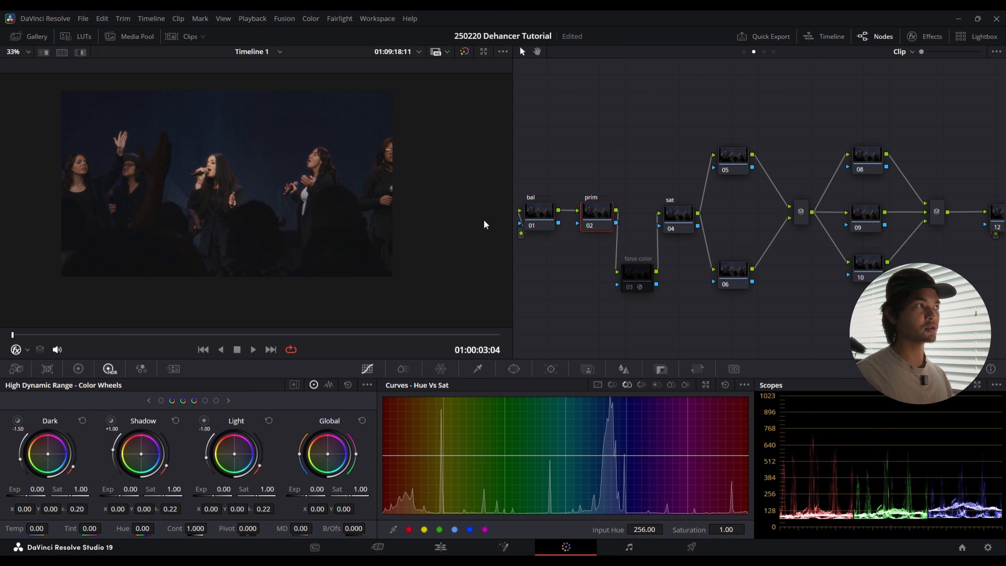
{"action": "left_click_drag", "start_coordinate": [979, 178], "coordinate": [922, 161]}
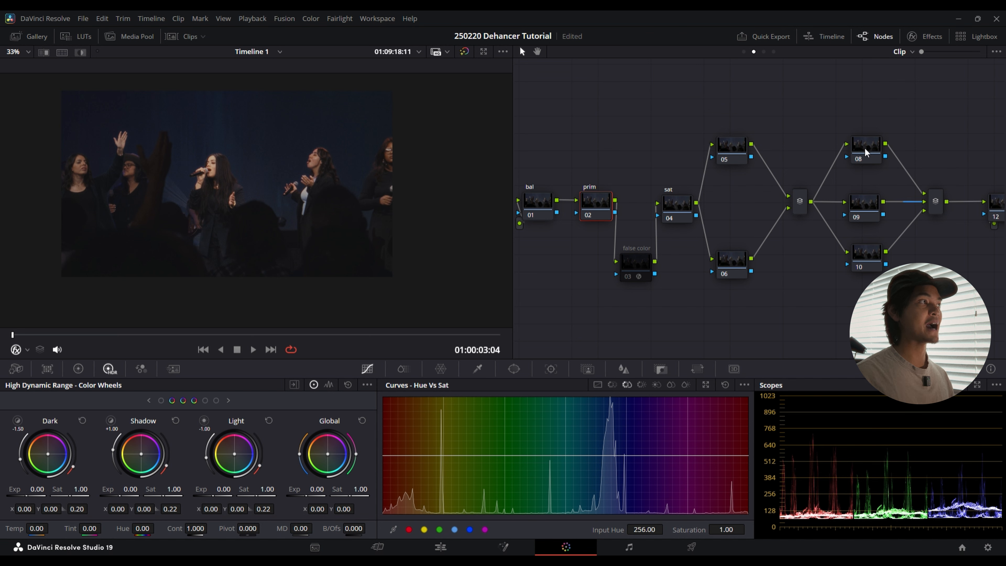
Step: On the prim node, set HDR Global exposure to 0.10, primary Gain to 1.02 and Gamma to -0.01, and lower Lift very slightly
{"action": "mouse_move", "coordinate": [972, 140]}
{"action": "left_mouse_down"}
{"action": "mouse_move", "coordinate": [991, 145]}
{"action": "mouse_move", "coordinate": [977, 142]}
{"action": "left_mouse_up"}
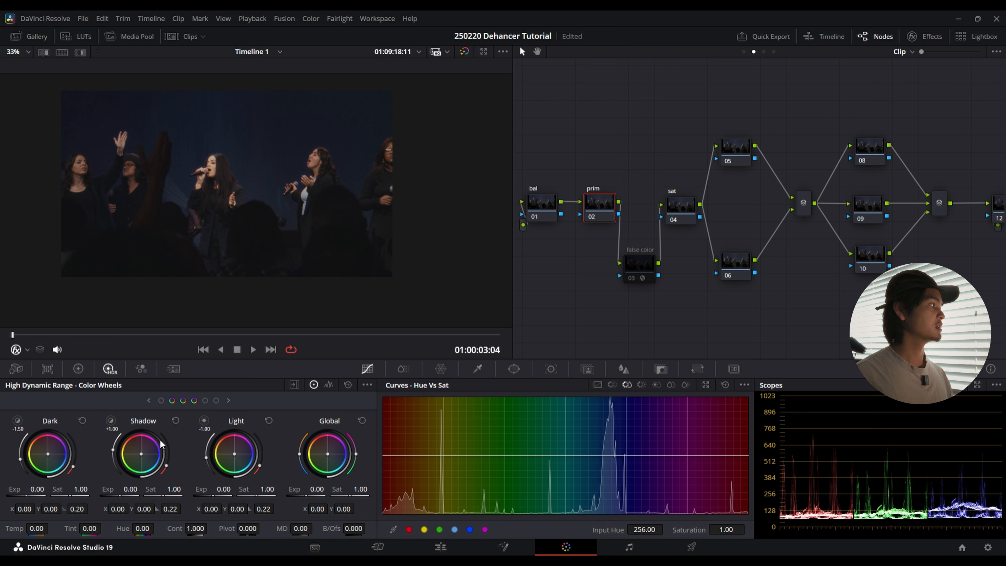
{"action": "left_click_drag", "start_coordinate": [316, 490], "coordinate": [322, 490]}
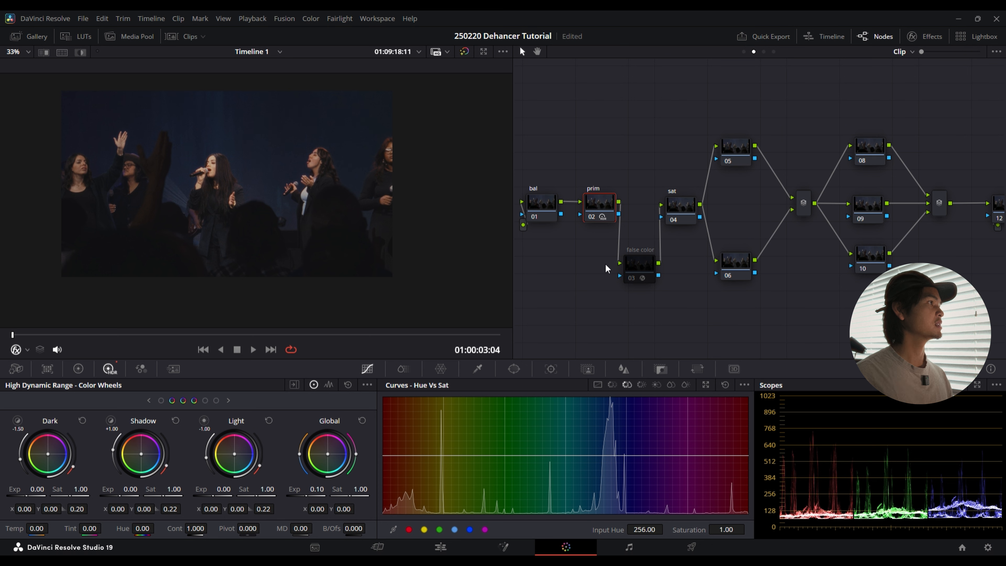
{"action": "left_click", "coordinate": [79, 371]}
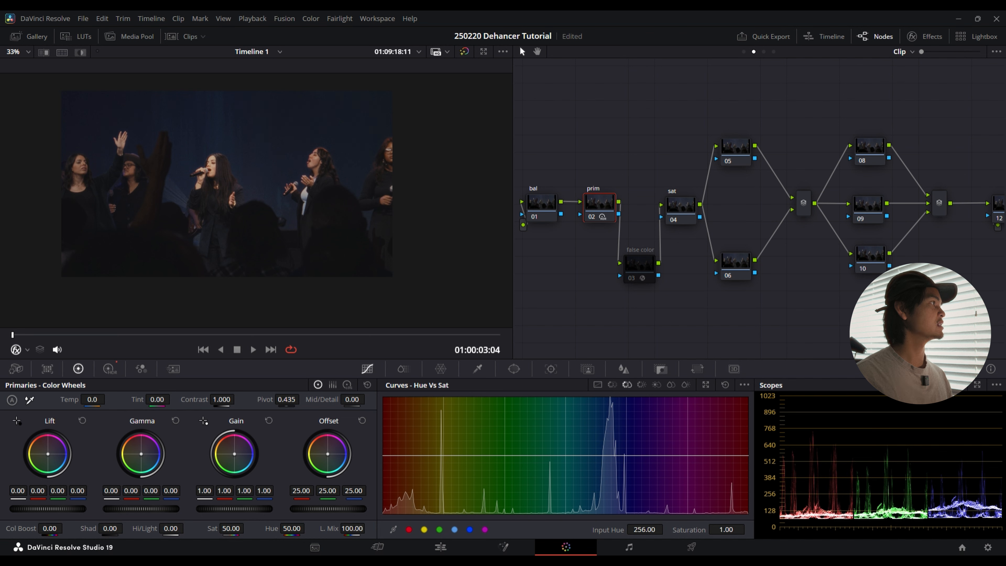
{"action": "left_click_drag", "start_coordinate": [234, 509], "coordinate": [237, 509]}
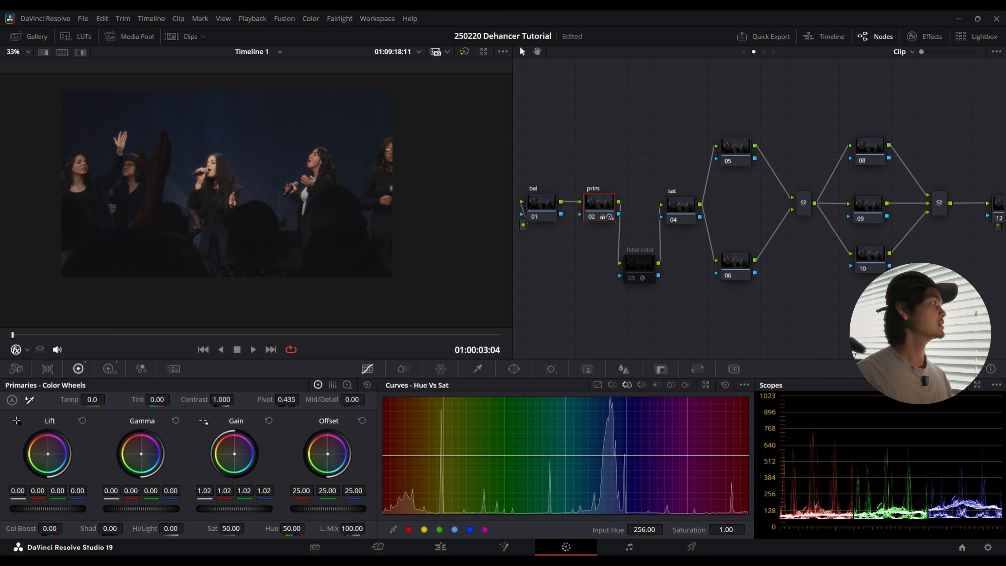
{"action": "left_click_drag", "start_coordinate": [48, 509], "coordinate": [46, 509]}
{"action": "left_click_drag", "start_coordinate": [154, 511], "coordinate": [150, 511]}
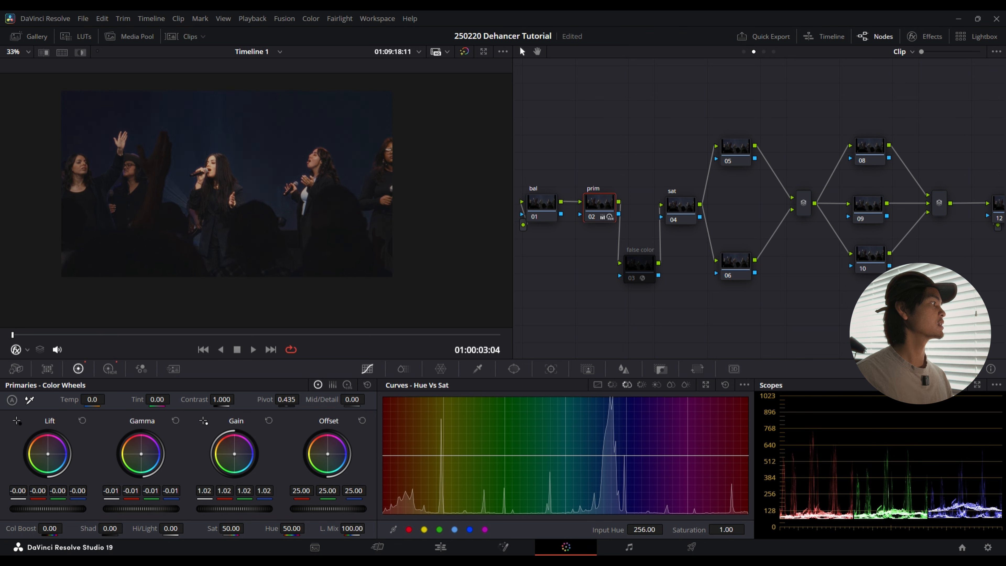
Step: Compare the image with the prim node disabled and enabled, examining the singers closely
{"action": "scroll", "coordinate": [382, 217], "scroll_direction": "up", "scroll_amount": 2}
{"action": "scroll", "coordinate": [380, 257], "scroll_direction": "up", "scroll_amount": 2}
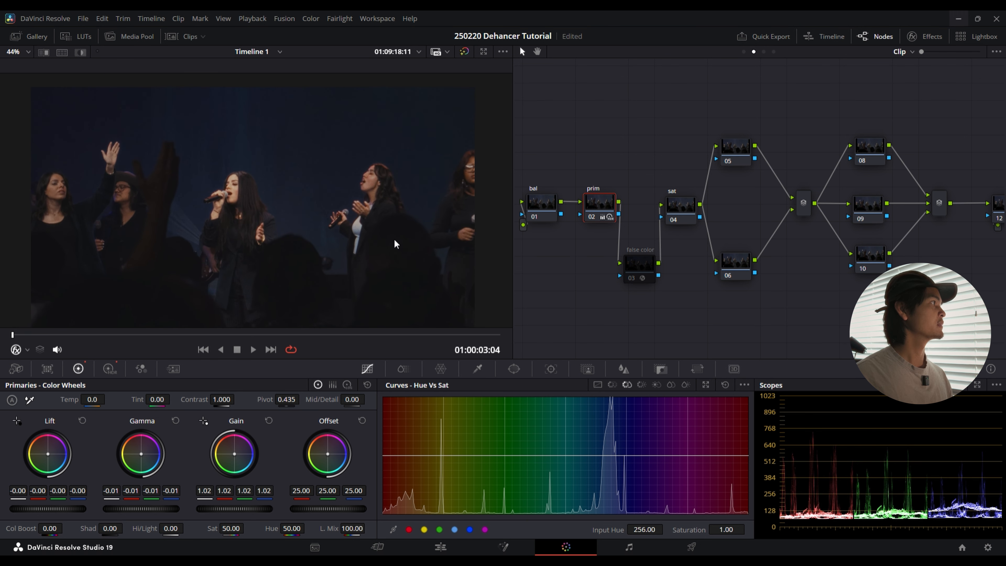
{"action": "key", "text": "ctrl+d"}
{"action": "key", "text": "ctrl+d"}
{"action": "scroll", "coordinate": [256, 257], "scroll_direction": "down", "scroll_amount": 3}
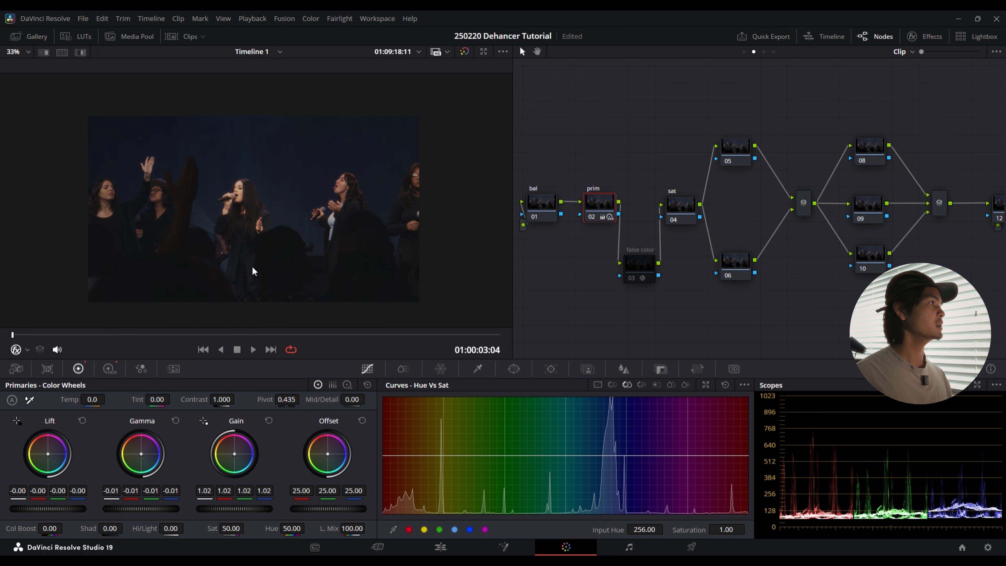
Step: On the bal node, shift the Offset colour balance to 23.12 red, 24.54 green and 23.59 blue
{"action": "left_click", "coordinate": [544, 204]}
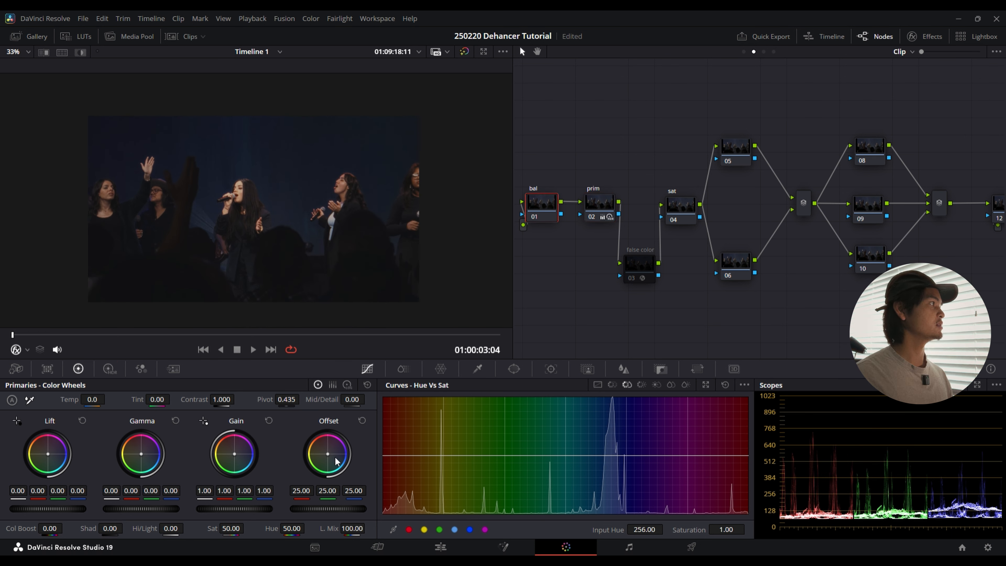
{"action": "scroll", "coordinate": [275, 309], "scroll_direction": "up", "scroll_amount": 2}
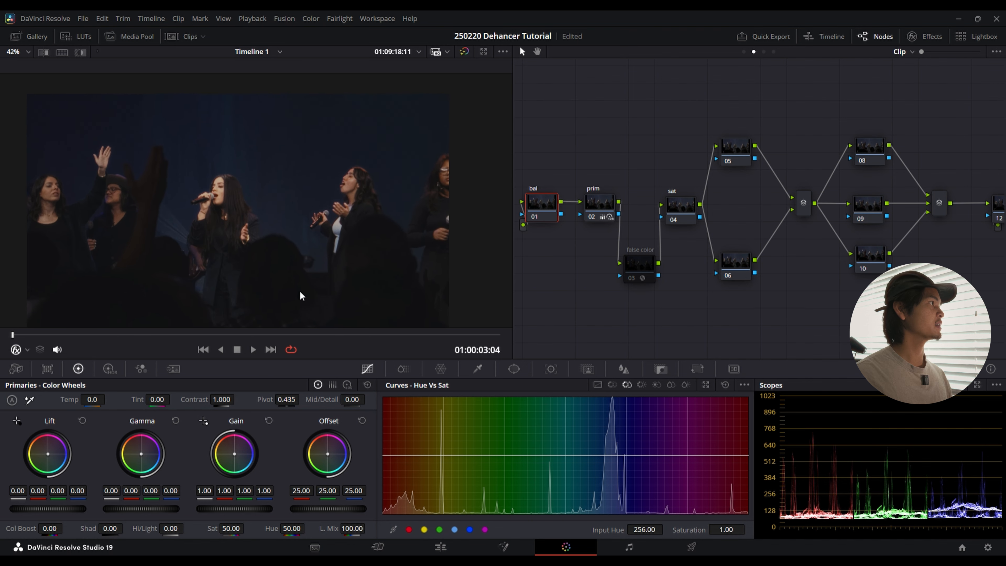
{"action": "scroll", "coordinate": [303, 295], "scroll_direction": "down", "scroll_amount": 1}
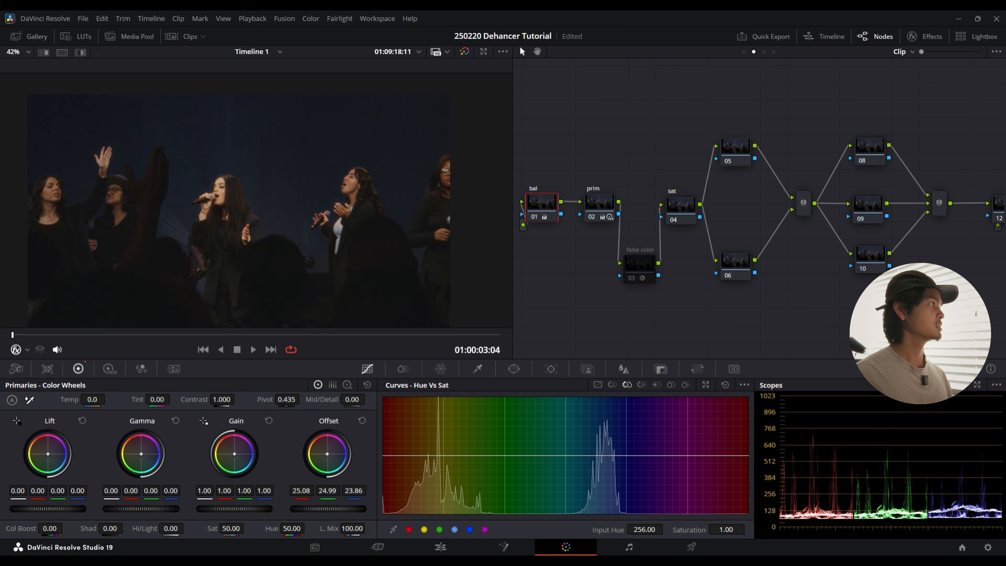
{"action": "scroll", "coordinate": [315, 283], "scroll_direction": "down", "scroll_amount": 1}
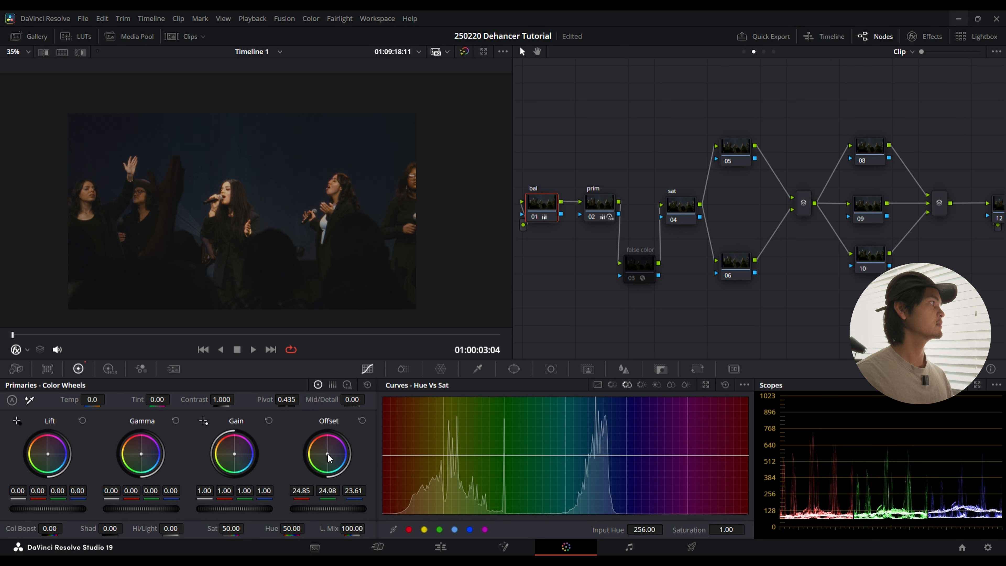
{"action": "left_click_drag", "start_coordinate": [328, 453], "coordinate": [330, 455]}
{"action": "scroll", "coordinate": [234, 197], "scroll_direction": "up", "scroll_amount": 6}
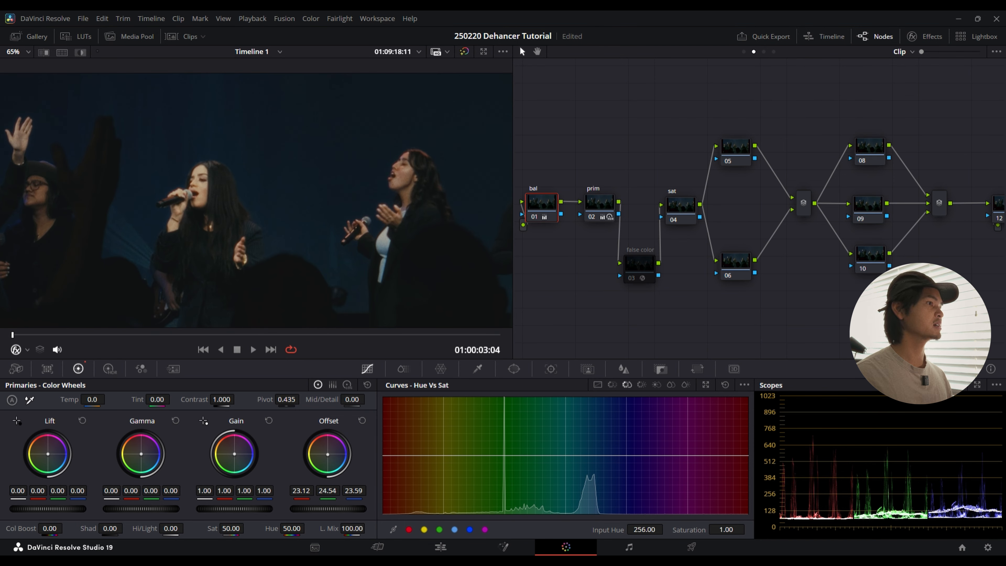
Step: Switch the scopes from parade to vectorscope and activate the eyedropper for sampling the image
{"action": "left_click", "coordinate": [941, 417]}
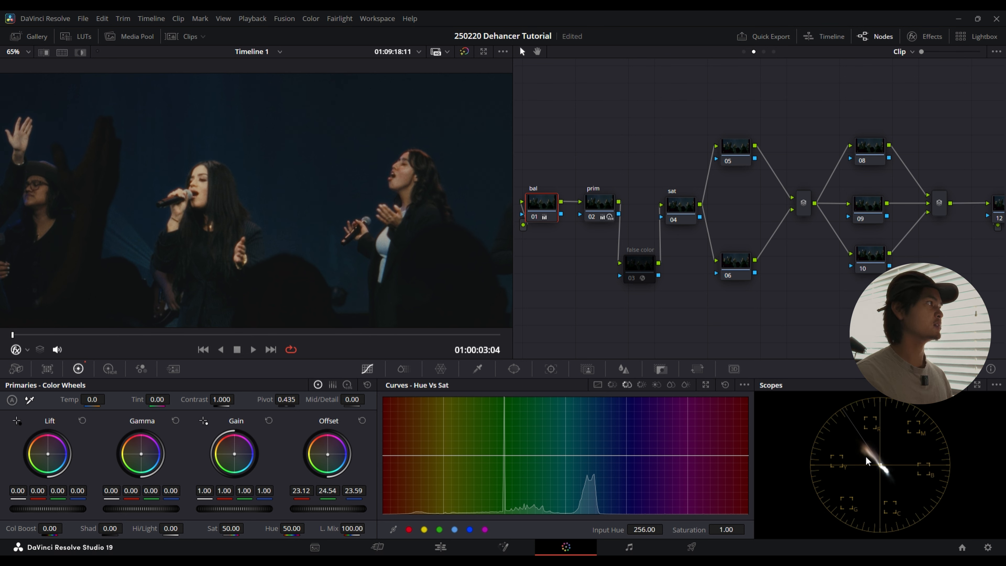
{"action": "left_click", "coordinate": [29, 400]}
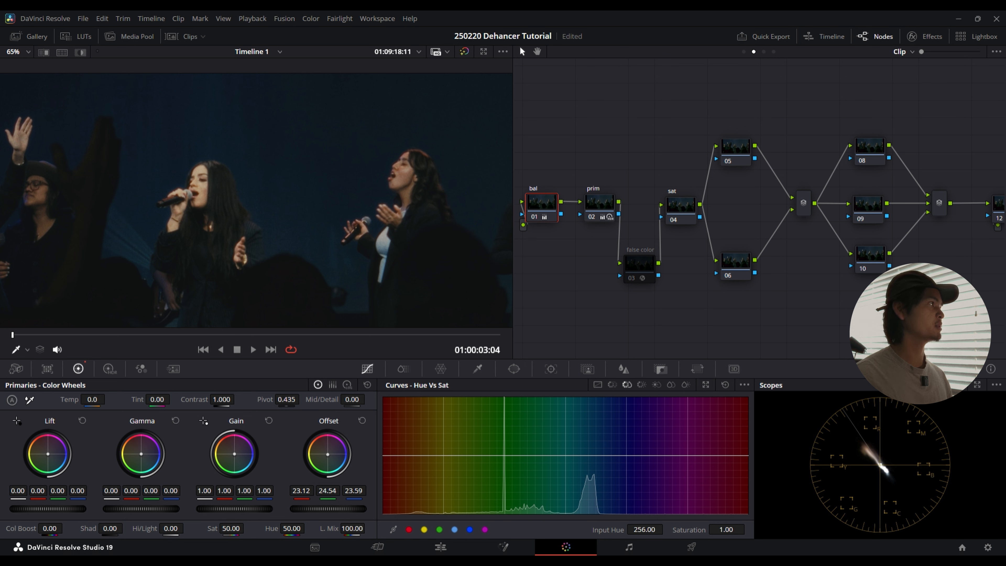
Step: Reset the bal node's Offset and rebalance it to 24.90 red, 24.97 green and 24.19 blue
{"action": "left_click_drag", "start_coordinate": [328, 455], "coordinate": [327, 453]}
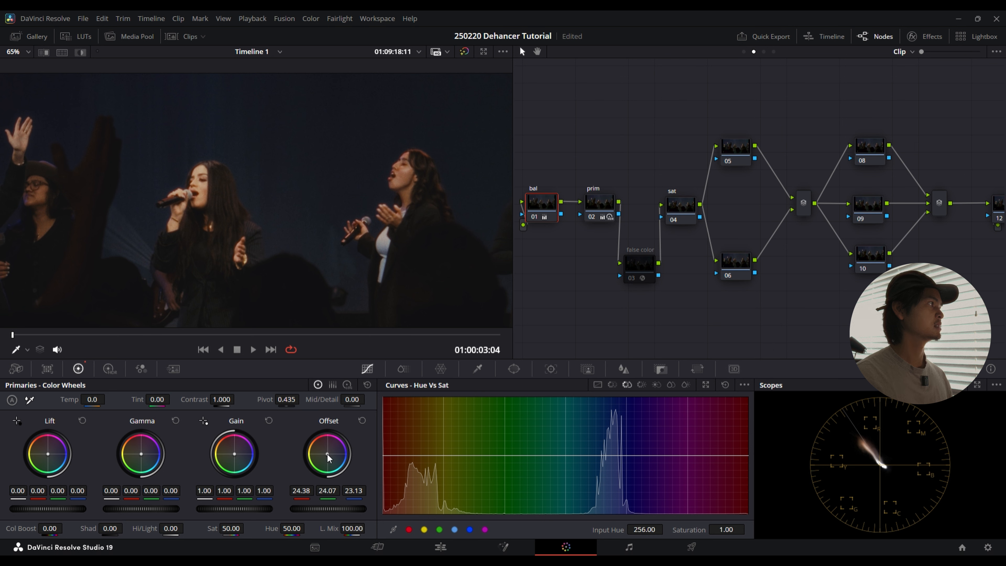
{"action": "scroll", "coordinate": [235, 199], "scroll_direction": "down", "scroll_amount": 4}
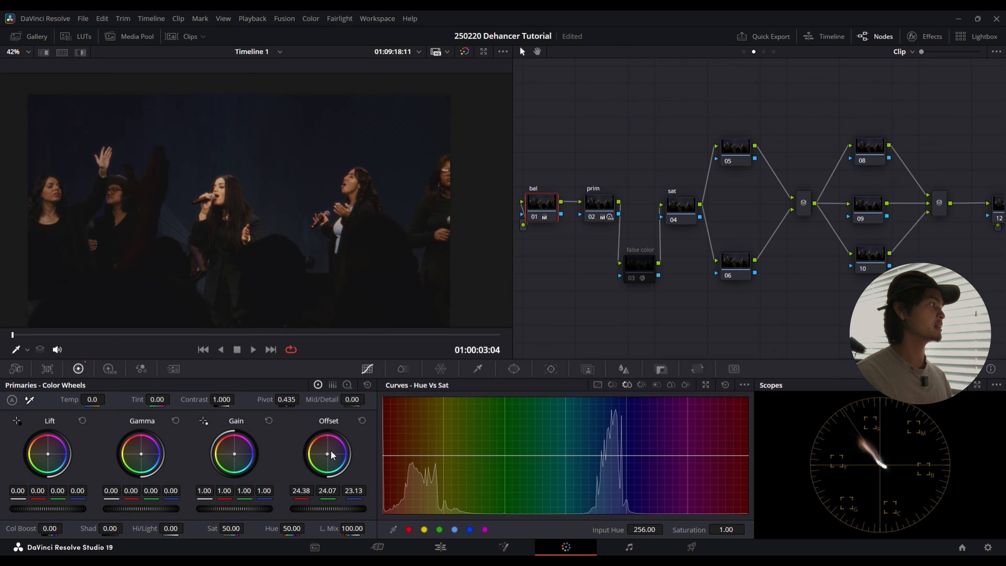
{"action": "left_click", "coordinate": [362, 420]}
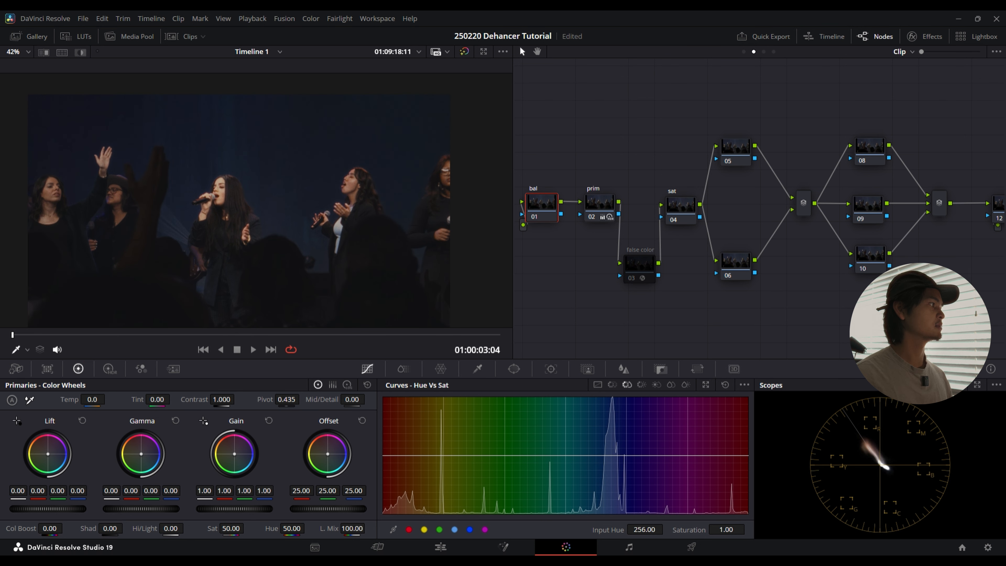
{"action": "left_click_drag", "start_coordinate": [327, 454], "coordinate": [325, 453]}
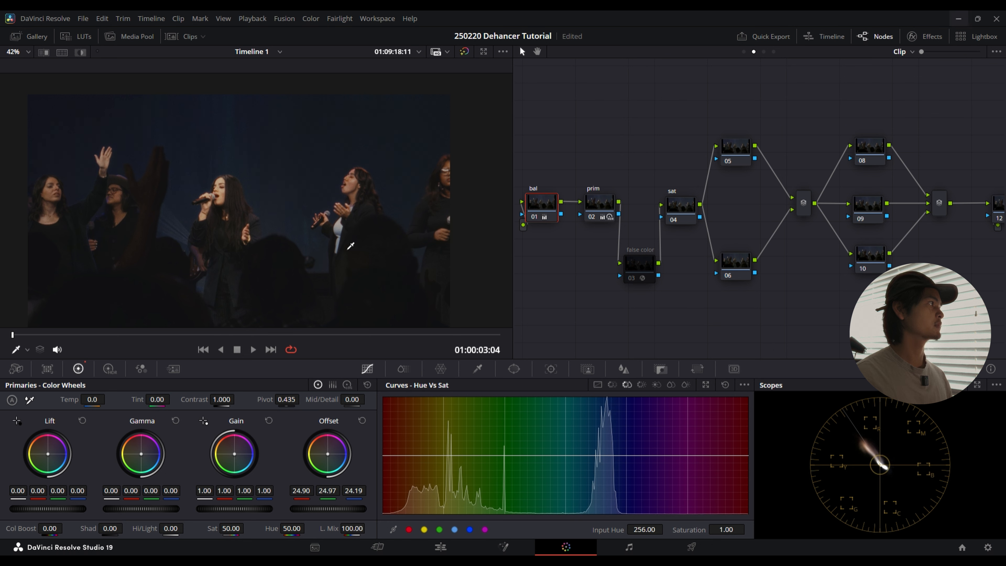
Step: Compare the image with the bal node off and on, checking the balance both close up and on the full frame
{"action": "scroll", "coordinate": [277, 227], "scroll_direction": "down", "scroll_amount": 1}
{"action": "scroll", "coordinate": [277, 227], "scroll_direction": "up", "scroll_amount": 5}
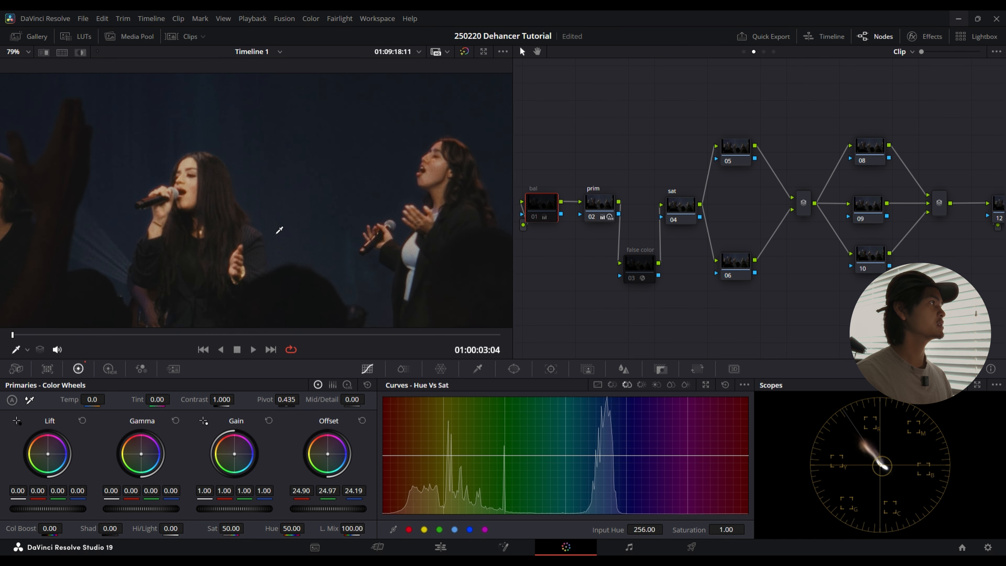
{"action": "key", "text": "ctrl+d"}
{"action": "key", "text": "ctrl+d"}
{"action": "key", "text": "ctrl+d"}
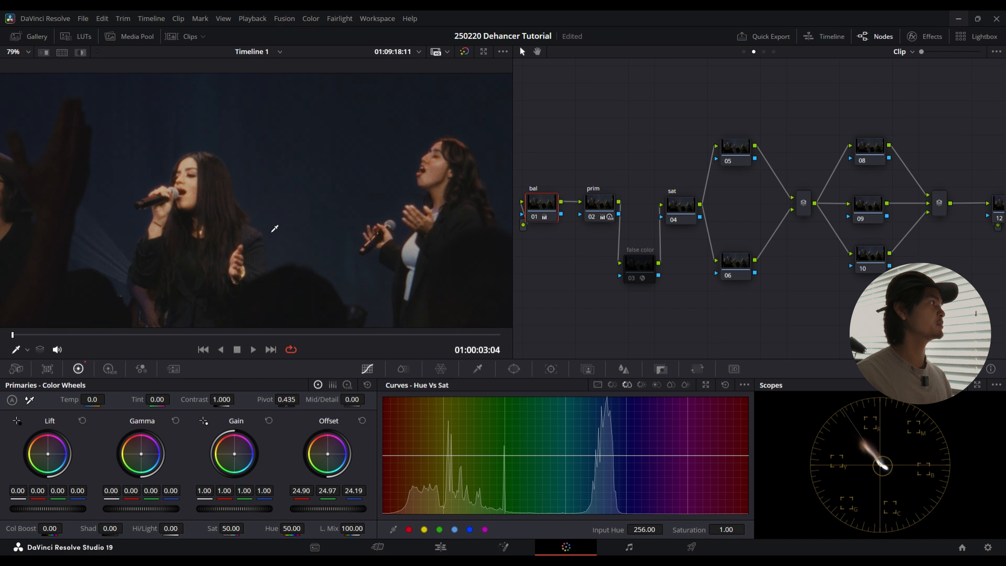
{"action": "key", "text": "ctrl+d"}
{"action": "key", "text": "ctrl+d"}
{"action": "scroll", "coordinate": [275, 229], "scroll_direction": "down", "scroll_amount": 4}
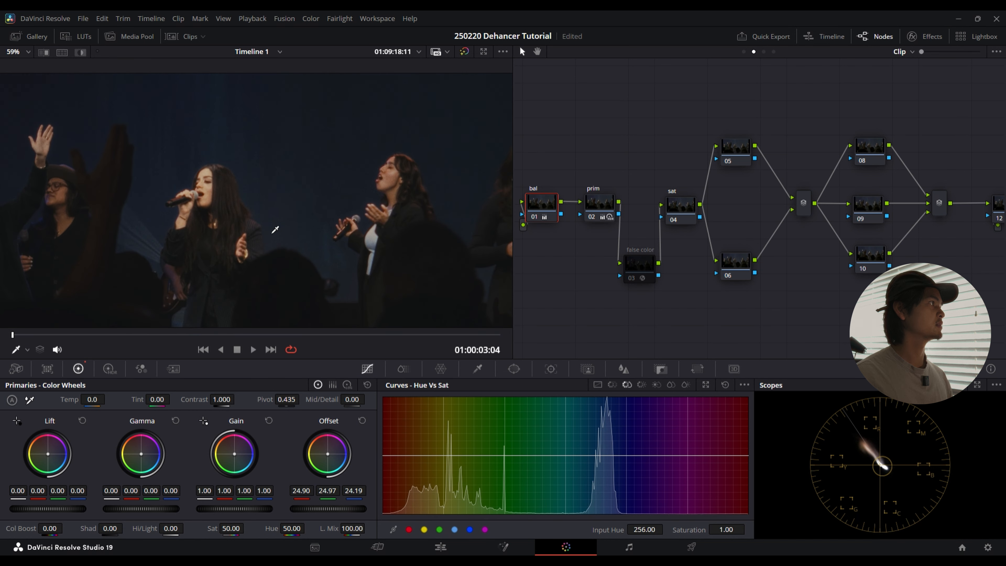
{"action": "scroll", "coordinate": [275, 229], "scroll_direction": "down", "scroll_amount": 2}
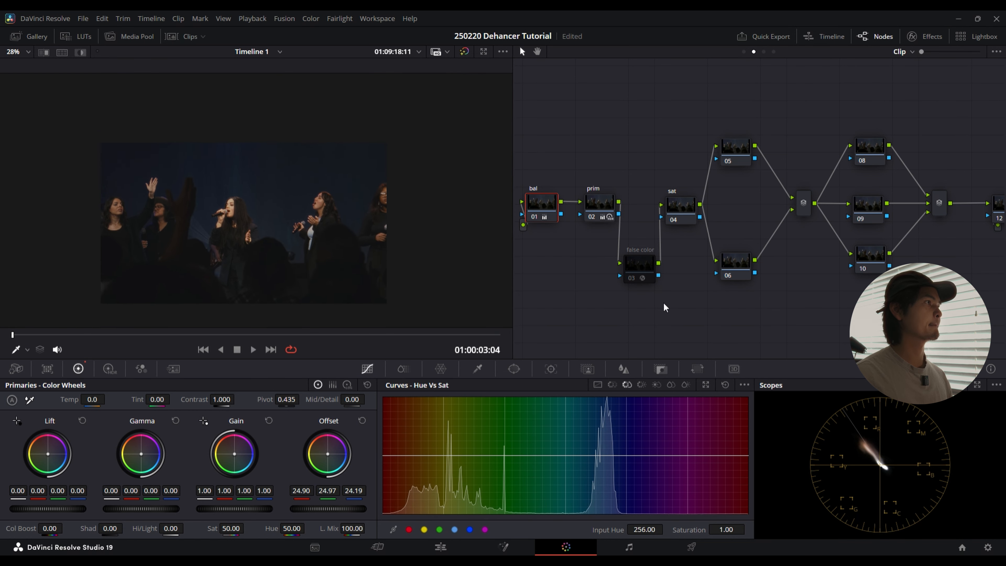
Step: Select the sat node and inspect its Color Space and Channels settings without changing them
{"action": "left_click_drag", "start_coordinate": [626, 332], "coordinate": [576, 337]}
{"action": "left_click", "coordinate": [627, 214]}
{"action": "left_click_drag", "start_coordinate": [661, 340], "coordinate": [736, 332]}
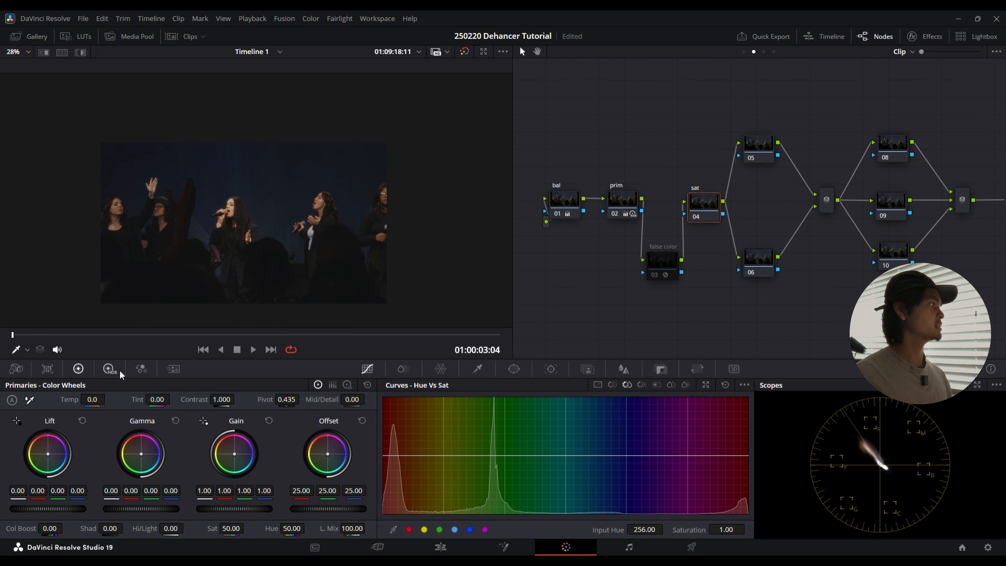
{"action": "right_click", "coordinate": [709, 203]}
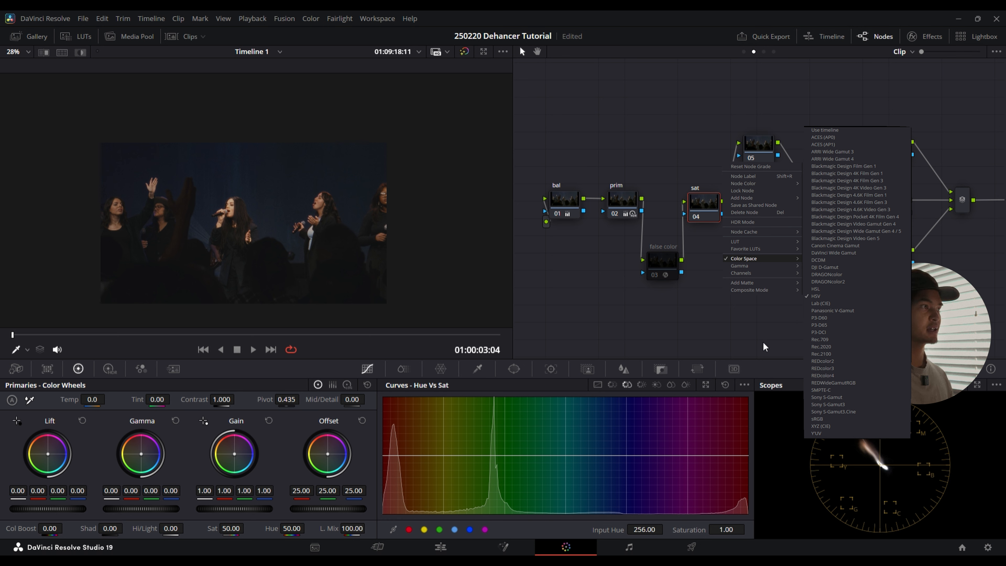
{"action": "mouse_move", "coordinate": [763, 360]}
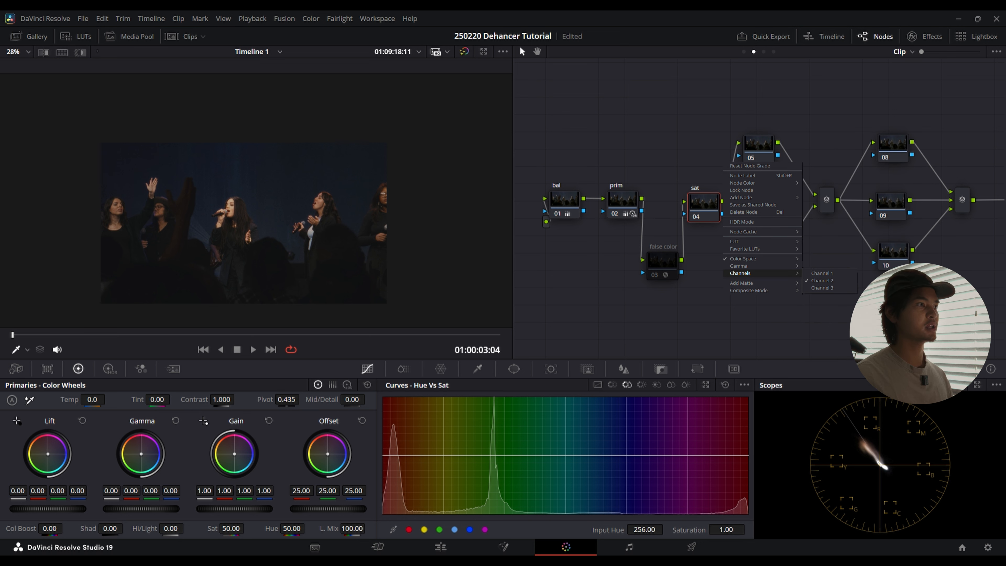
{"action": "left_click", "coordinate": [647, 318]}
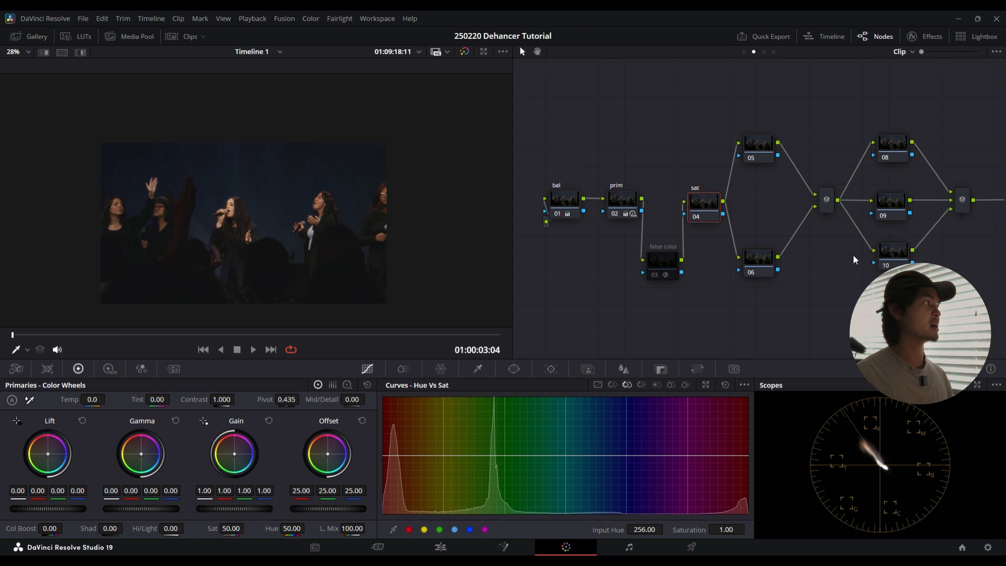
Step: Adjust saturation on the sat node by setting Gamma to 0.03 and Gain to 0.89
{"action": "scroll", "coordinate": [279, 243], "scroll_direction": "up", "scroll_amount": 5}
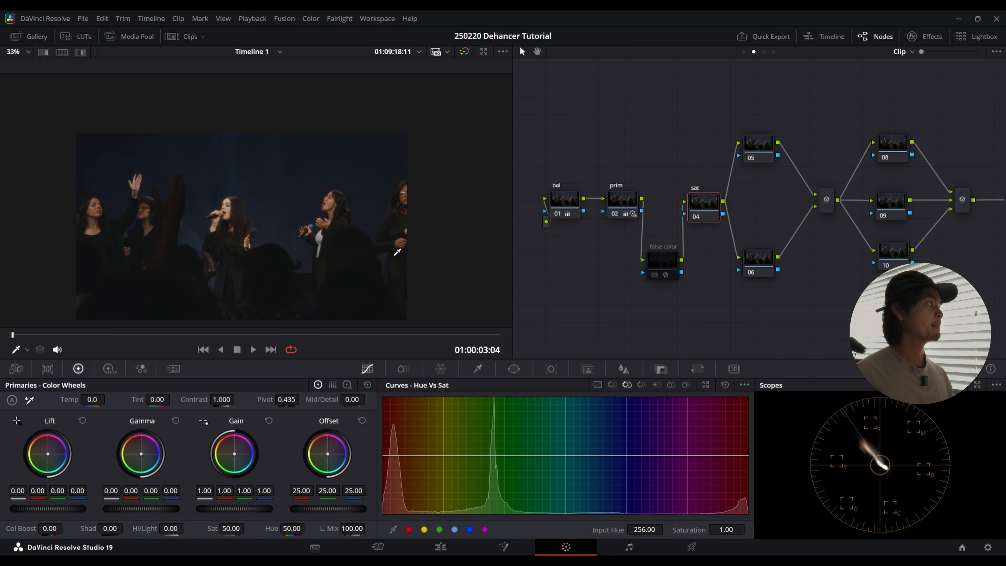
{"action": "left_click_drag", "start_coordinate": [385, 263], "coordinate": [401, 233]}
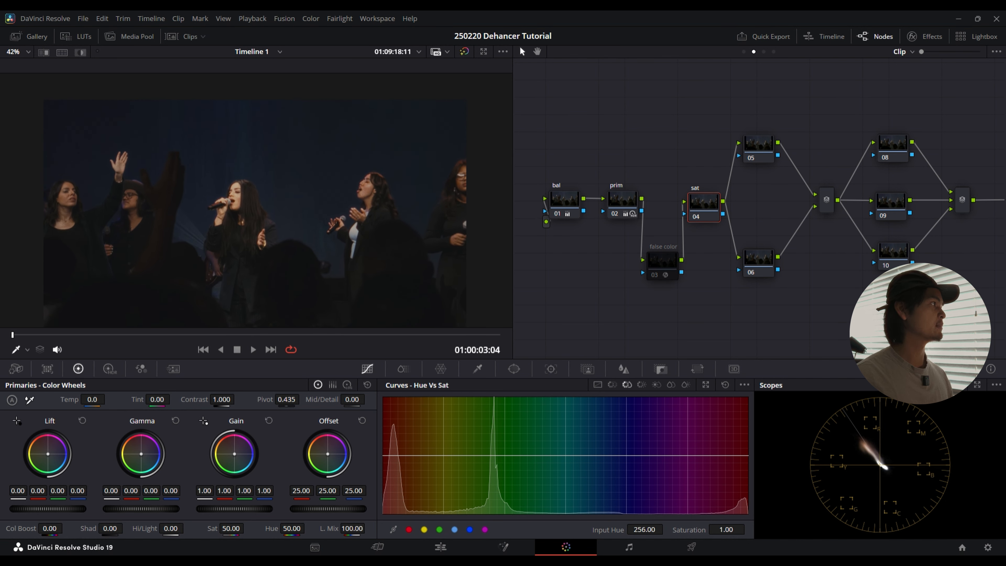
{"action": "left_click_drag", "start_coordinate": [141, 509], "coordinate": [145, 509]}
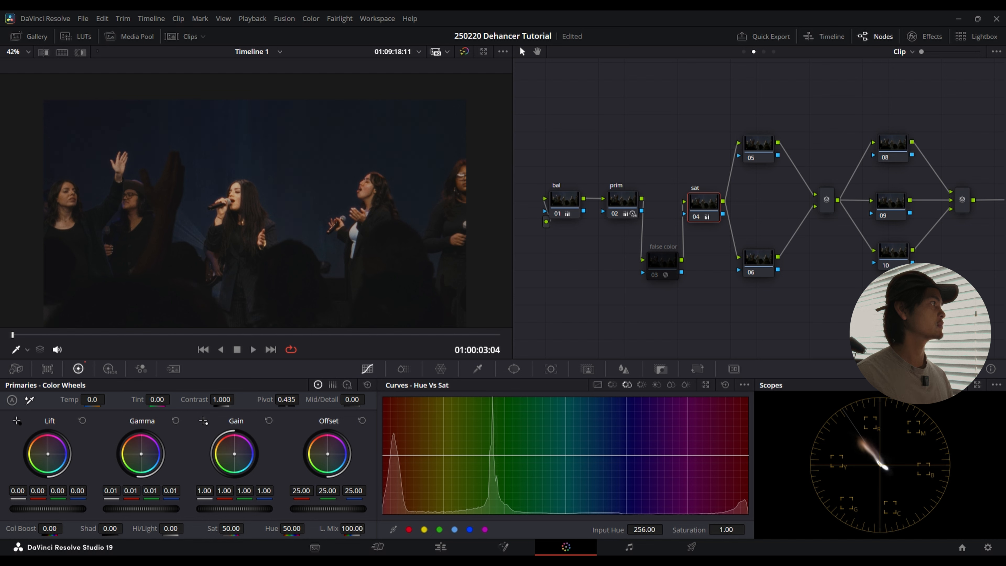
{"action": "left_click_drag", "start_coordinate": [145, 509], "coordinate": [152, 509]}
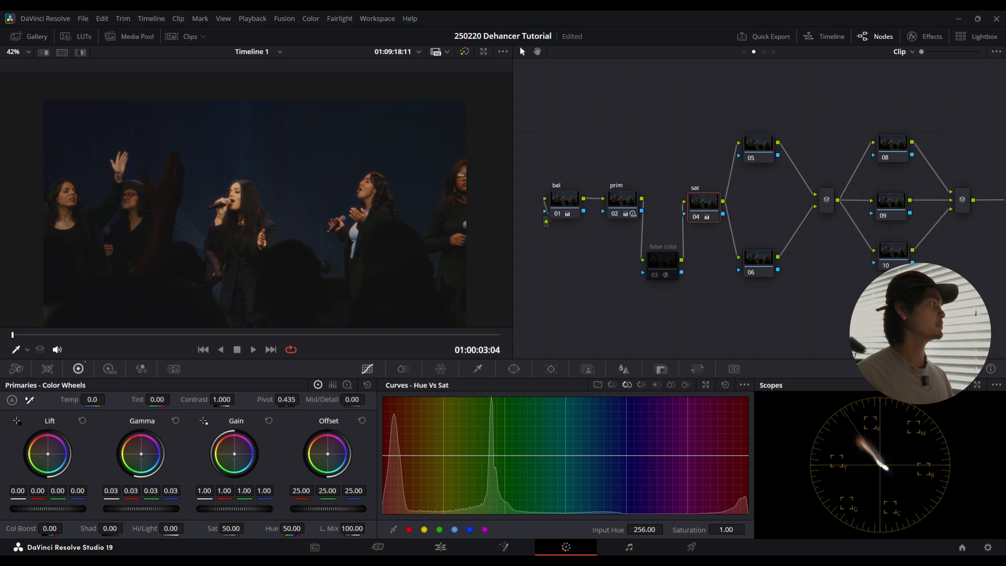
{"action": "left_click_drag", "start_coordinate": [234, 509], "coordinate": [219, 509]}
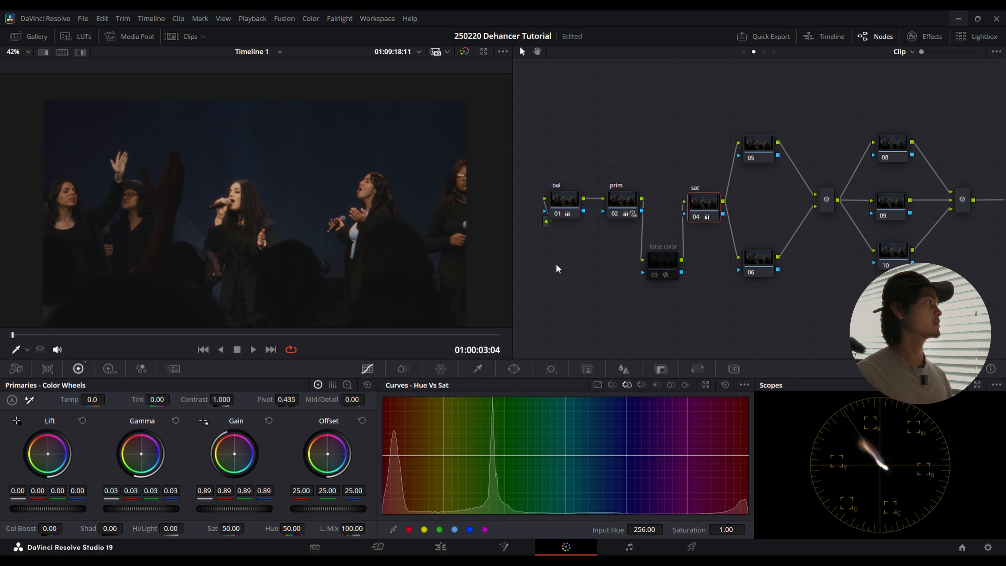
Step: Add a circle window to node 08 around the center singer, with size about 30.47, aspect about 30.50 and softness about 19.00
{"action": "scroll", "coordinate": [423, 243], "scroll_direction": "down", "scroll_amount": 2}
{"action": "scroll", "coordinate": [424, 243], "scroll_direction": "down", "scroll_amount": 2}
{"action": "mouse_move", "coordinate": [416, 258]}
{"action": "left_mouse_down"}
{"action": "mouse_move", "coordinate": [413, 274]}
{"action": "mouse_move", "coordinate": [426, 269]}
{"action": "left_mouse_up"}
{"action": "scroll", "coordinate": [428, 268], "scroll_direction": "up", "scroll_amount": 3}
{"action": "left_click_drag", "start_coordinate": [828, 136], "coordinate": [623, 99]}
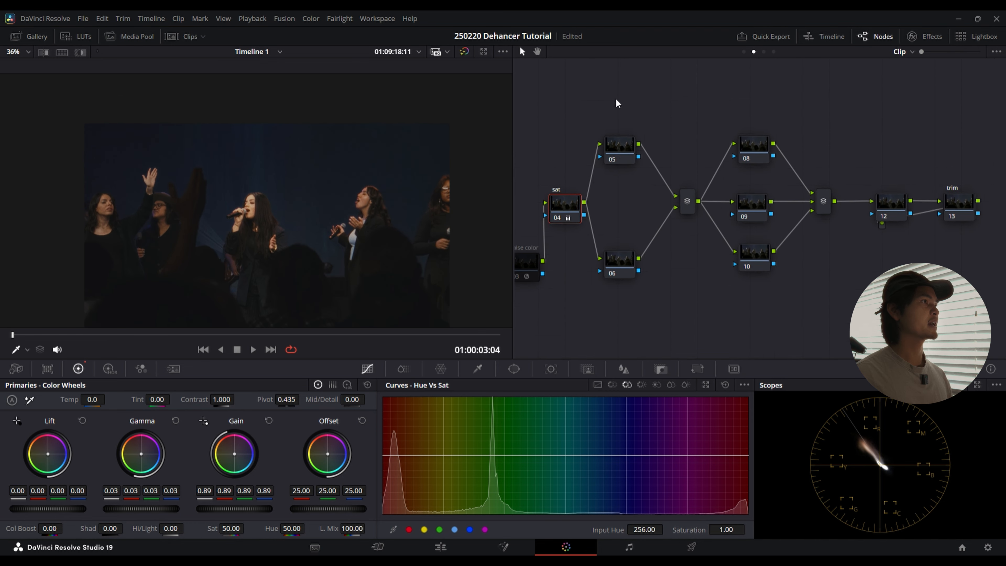
{"action": "left_click", "coordinate": [748, 152]}
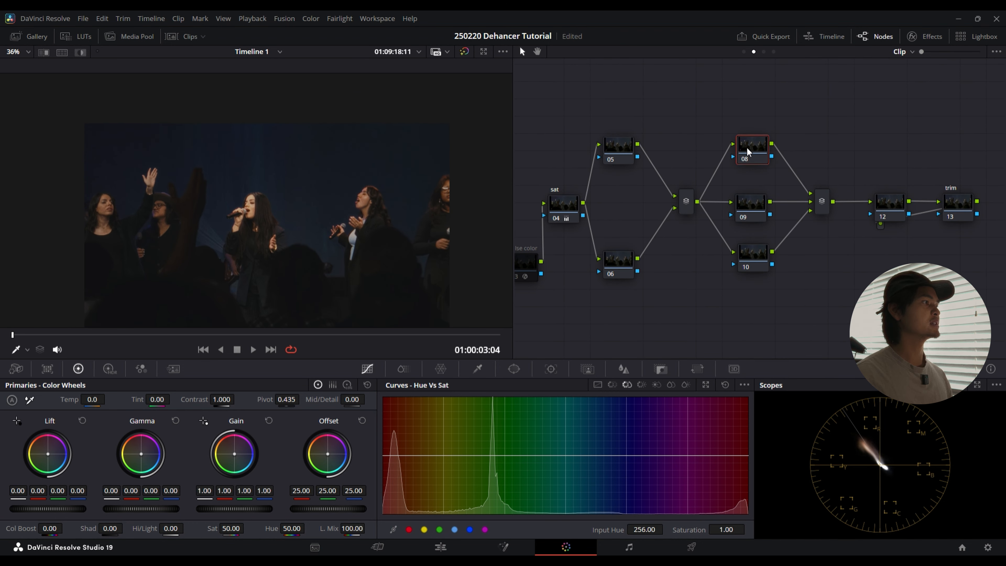
{"action": "left_click", "coordinate": [515, 370]}
{"action": "scroll", "coordinate": [366, 267], "scroll_direction": "down", "scroll_amount": 2}
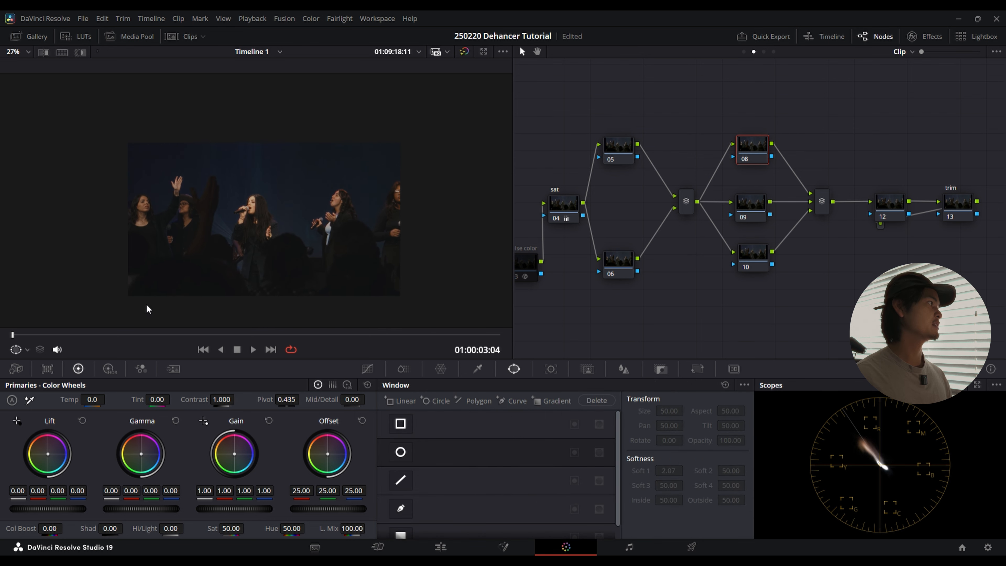
{"action": "left_click_drag", "start_coordinate": [145, 333], "coordinate": [12, 337]}
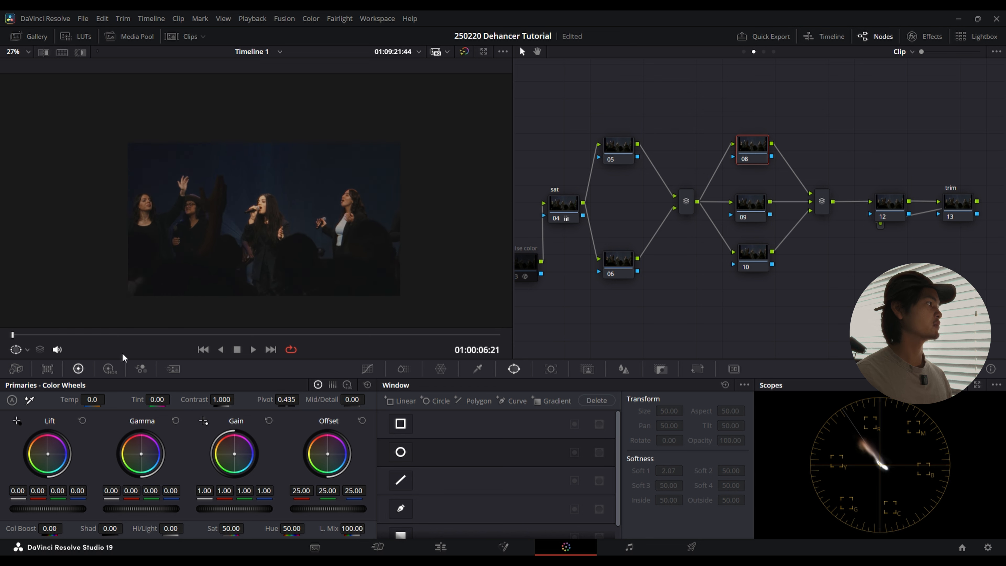
{"action": "left_click", "coordinate": [400, 452]}
{"action": "left_click_drag", "start_coordinate": [315, 224], "coordinate": [262, 231]}
{"action": "mouse_move", "coordinate": [283, 182]}
{"action": "left_mouse_down"}
{"action": "mouse_move", "coordinate": [344, 159]}
{"action": "mouse_move", "coordinate": [282, 179]}
{"action": "left_mouse_up"}
{"action": "left_click_drag", "start_coordinate": [288, 224], "coordinate": [388, 237]}
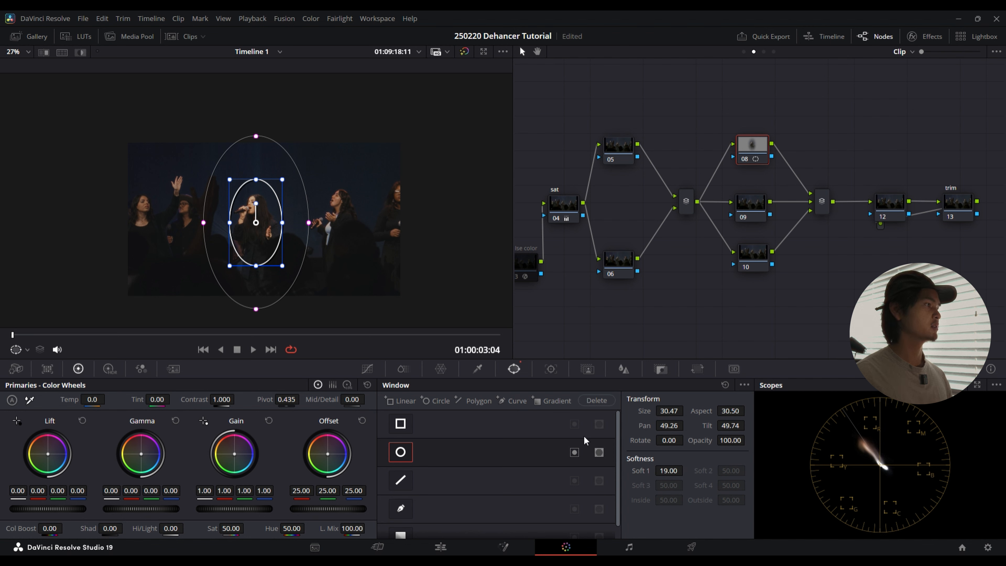
Step: Invert node 08's circle window, lower its Offset to 21.75 to darken the surroundings, and hide the window outline
{"action": "left_click", "coordinate": [575, 454]}
{"action": "mouse_move", "coordinate": [328, 509]}
{"action": "left_mouse_down"}
{"action": "mouse_move", "coordinate": [308, 509]}
{"action": "mouse_move", "coordinate": [320, 509]}
{"action": "left_mouse_up"}
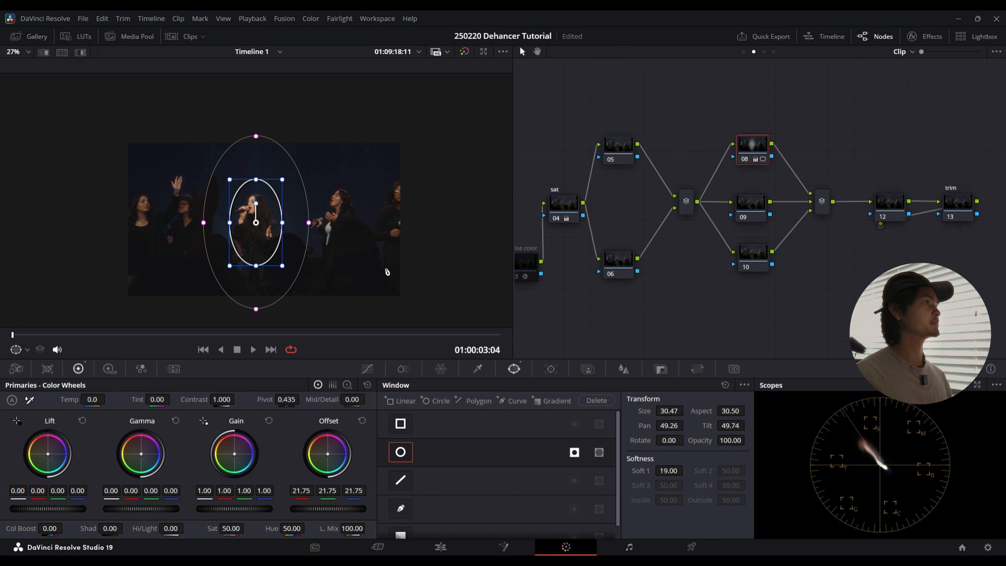
{"action": "left_click", "coordinate": [15, 350]}
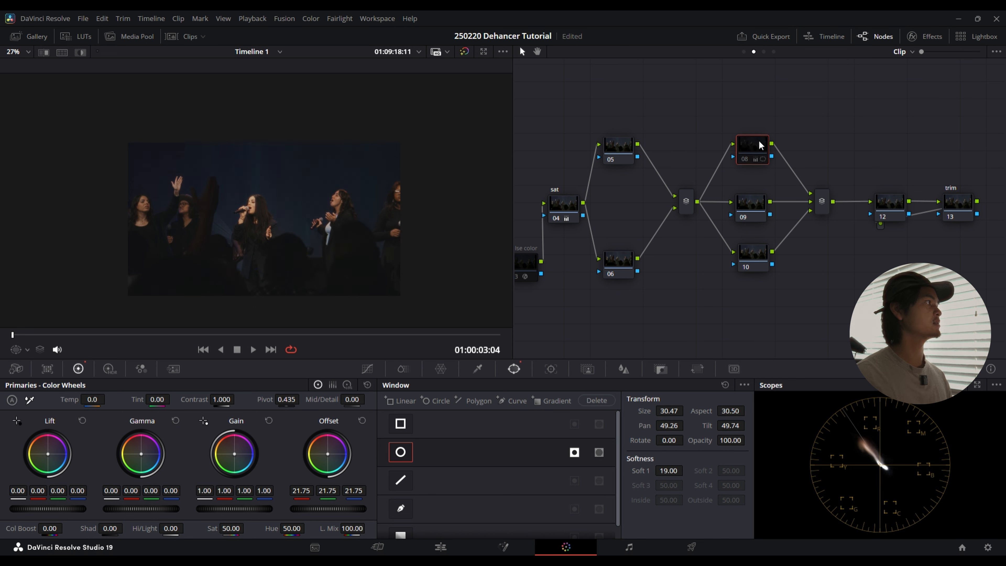
Step: Compare the image with node 08 off and on, and set its Offset to 24.00 for a subtler vignette
{"action": "key", "text": "ctrl+d"}
{"action": "key", "text": "ctrl+d"}
{"action": "key", "text": "ctrl+d"}
{"action": "key", "text": "ctrl+d"}
{"action": "key", "text": "ctrl+d"}
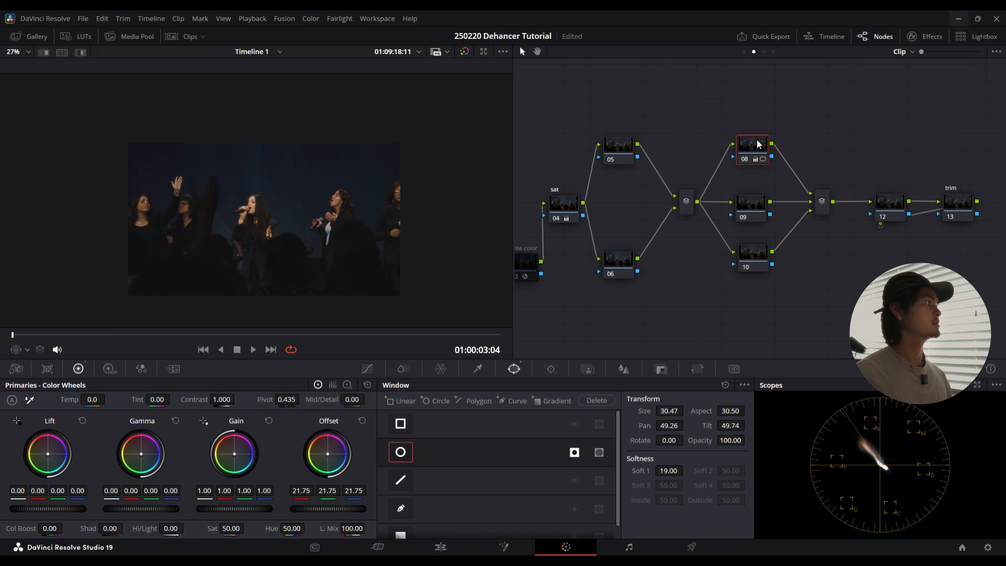
{"action": "key", "text": "ctrl+d"}
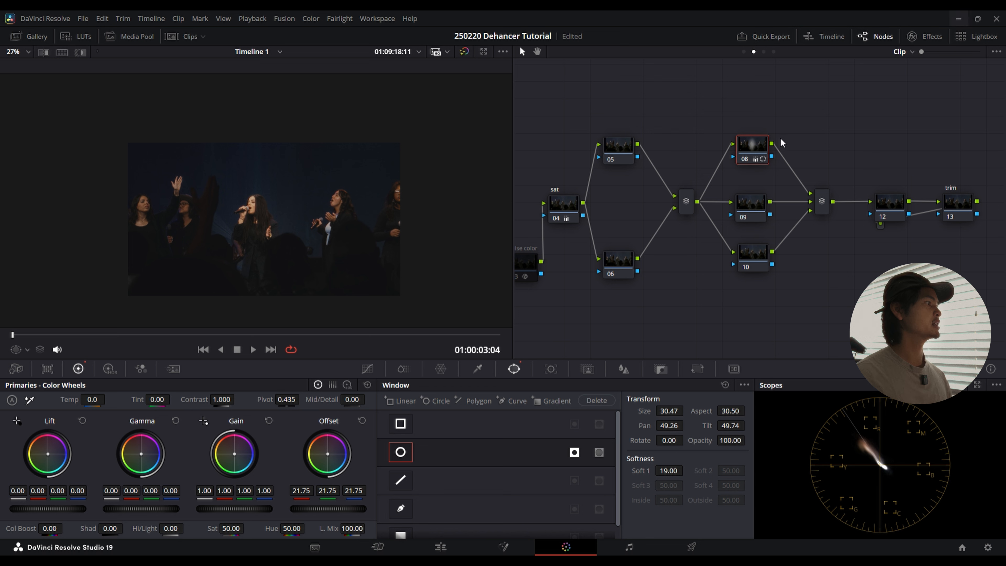
{"action": "left_click_drag", "start_coordinate": [332, 513], "coordinate": [343, 513]}
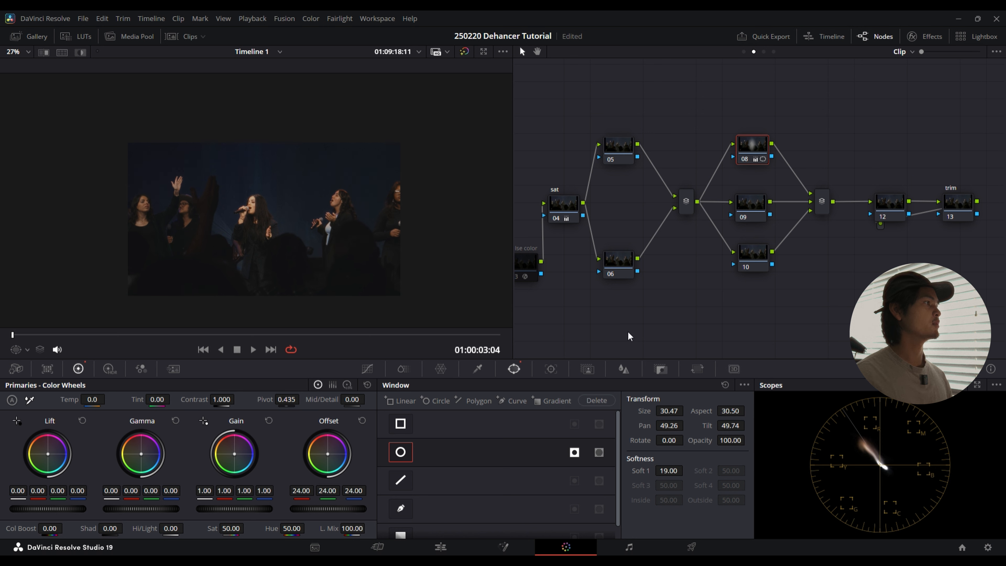
Step: Track node 08's circle window on the singer through the whole clip
{"action": "left_click", "coordinate": [554, 371]}
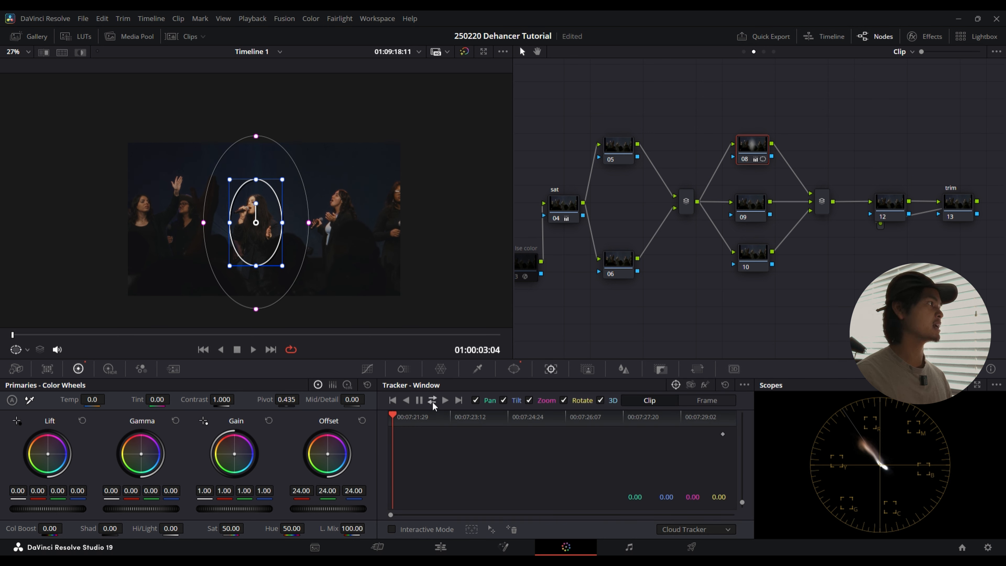
{"action": "key", "text": "ctrl+t"}
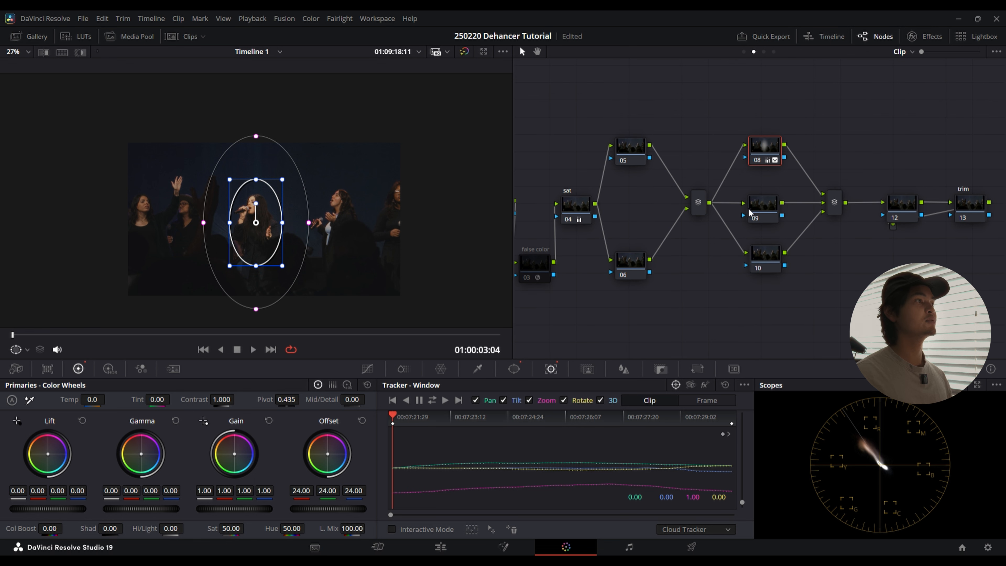
Step: Select node 09 and nudge it into line between nodes 08 and 10
{"action": "left_click", "coordinate": [761, 206]}
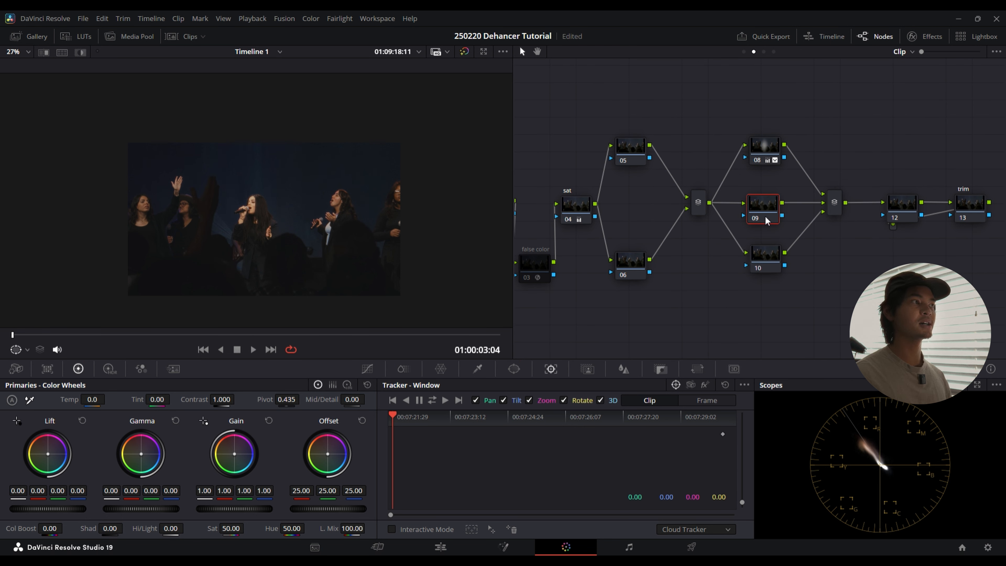
{"action": "left_click_drag", "start_coordinate": [774, 212], "coordinate": [777, 212]}
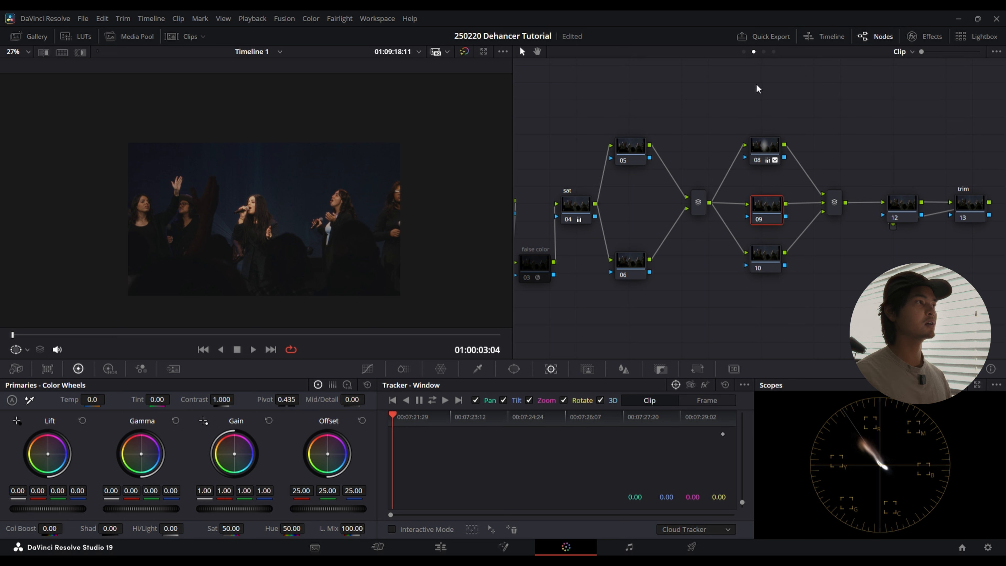
{"action": "left_click_drag", "start_coordinate": [771, 211], "coordinate": [773, 211]}
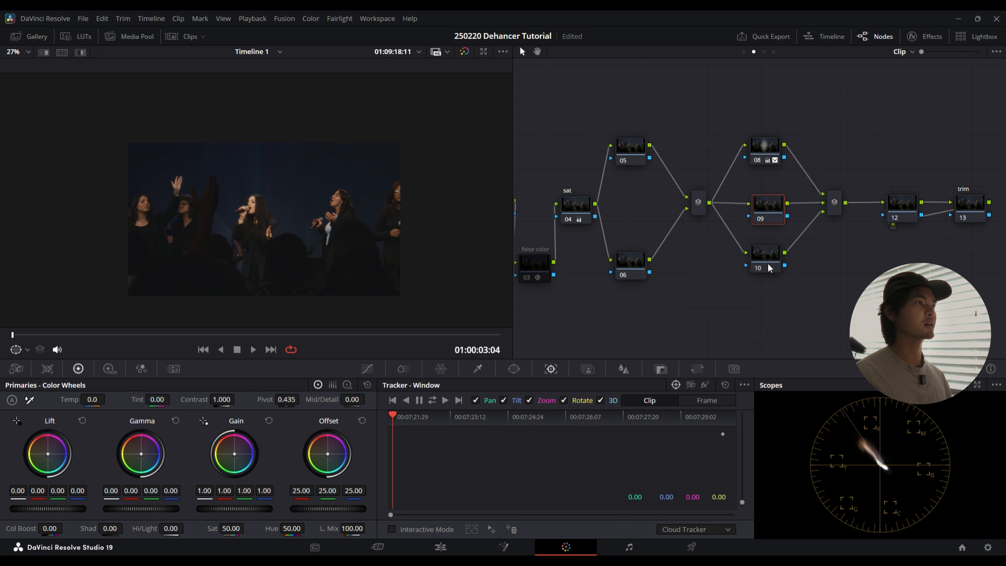
Step: Select node 05 in the first parallel group and save the project
{"action": "left_click_drag", "start_coordinate": [770, 309], "coordinate": [863, 311]}
{"action": "left_click_drag", "start_coordinate": [732, 97], "coordinate": [727, 313]}
{"action": "left_click", "coordinate": [739, 126]}
{"action": "left_click", "coordinate": [719, 149]}
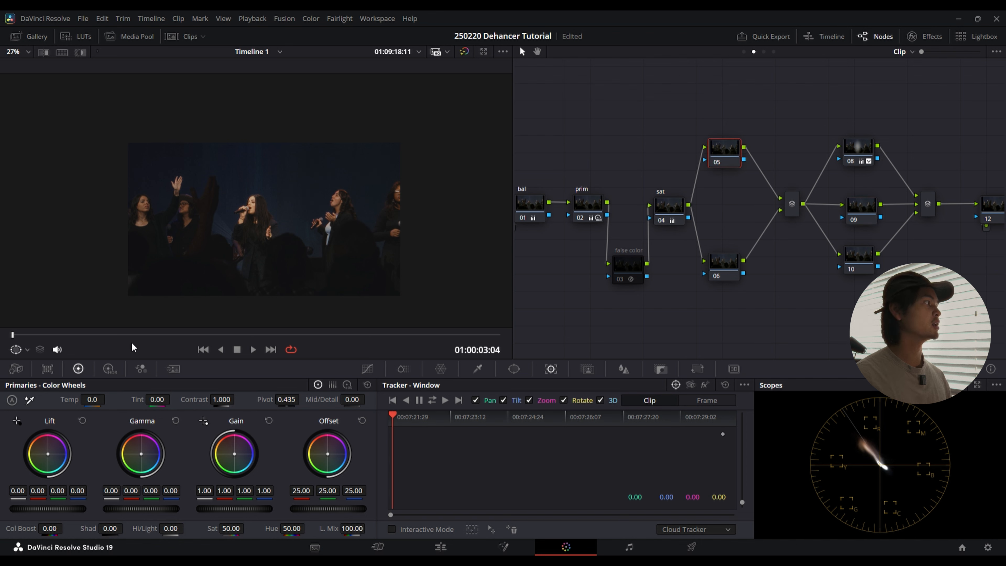
{"action": "key", "text": "ctrl+s"}
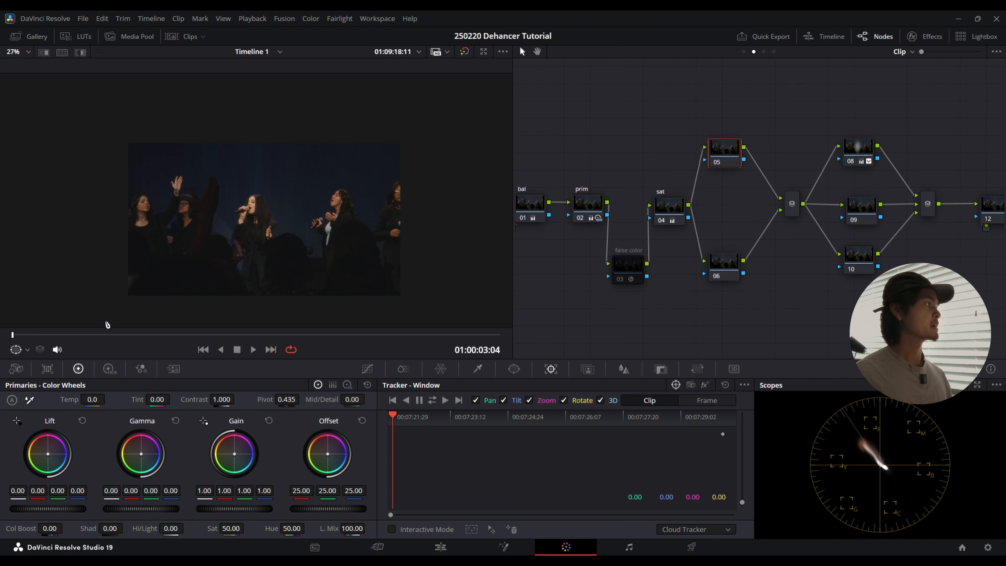
Step: Reduce the blues on node 05 with the Hue Vs Sat curve to a saturation of 0.92 at input hue 137.03
{"action": "scroll", "coordinate": [276, 257], "scroll_direction": "up", "scroll_amount": 4}
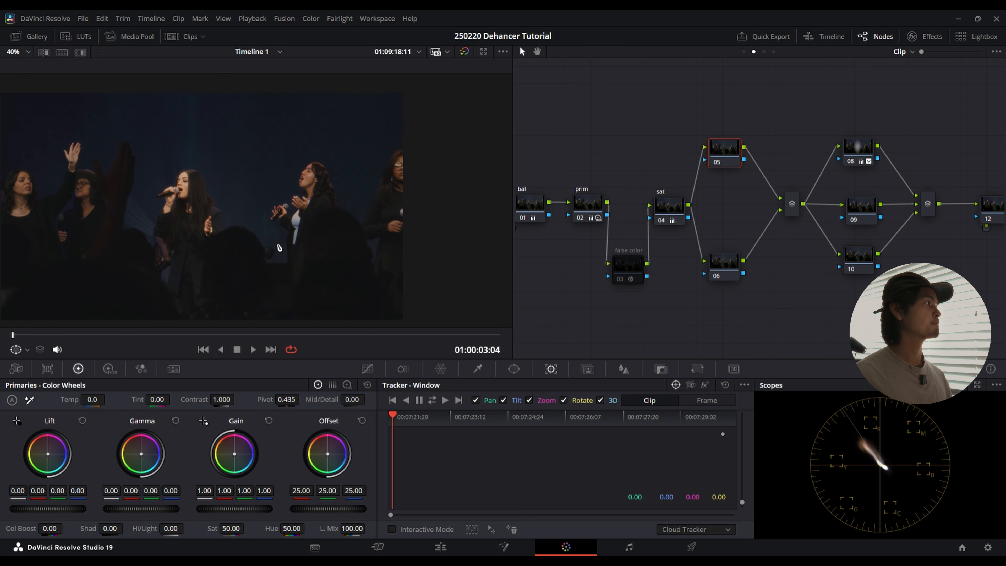
{"action": "scroll", "coordinate": [293, 198], "scroll_direction": "down", "scroll_amount": 2}
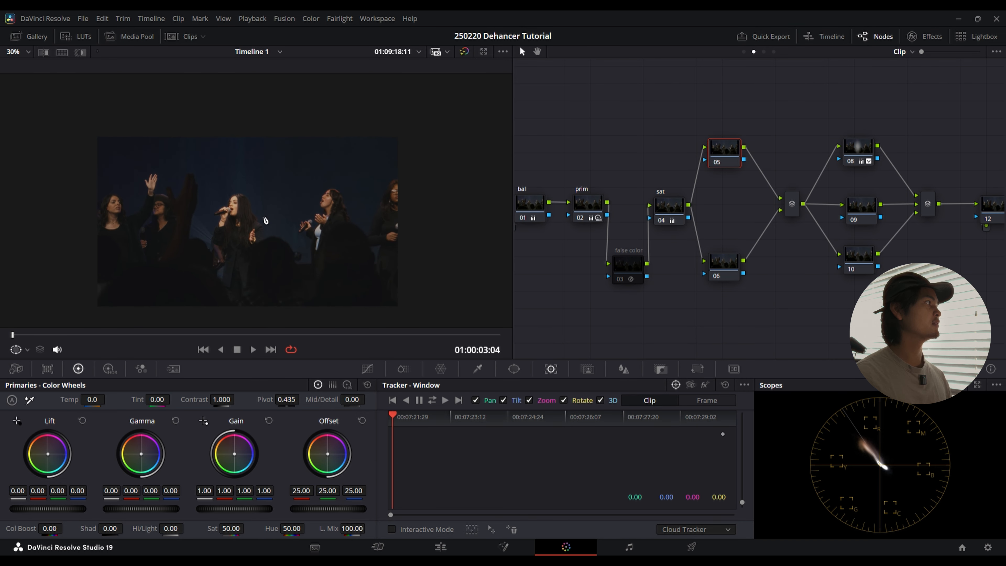
{"action": "scroll", "coordinate": [266, 219], "scroll_direction": "up", "scroll_amount": 5}
{"action": "scroll", "coordinate": [292, 194], "scroll_direction": "down", "scroll_amount": 2}
{"action": "scroll", "coordinate": [292, 219], "scroll_direction": "up", "scroll_amount": 2}
{"action": "left_click_drag", "start_coordinate": [273, 177], "coordinate": [242, 168]}
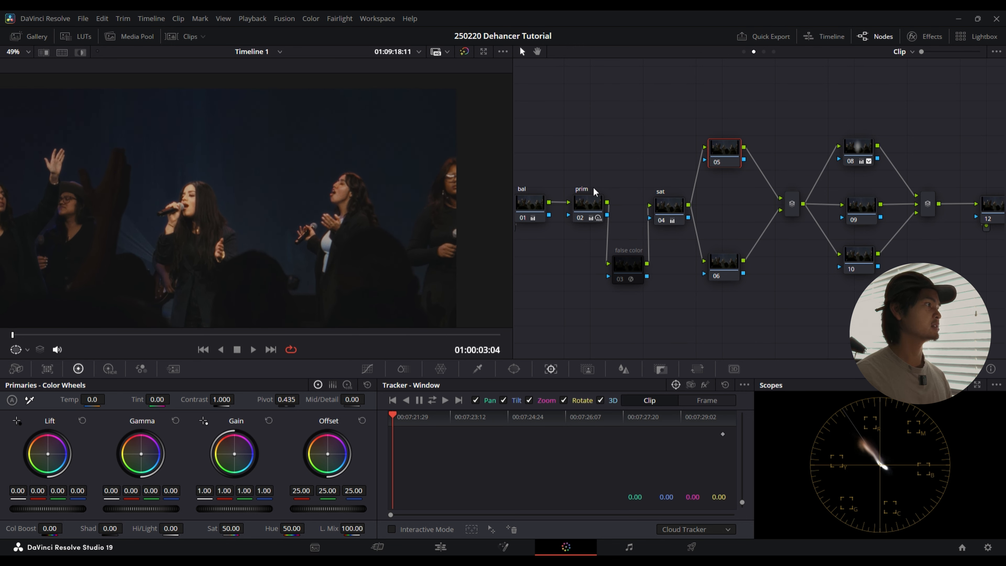
{"action": "left_click", "coordinate": [371, 372]}
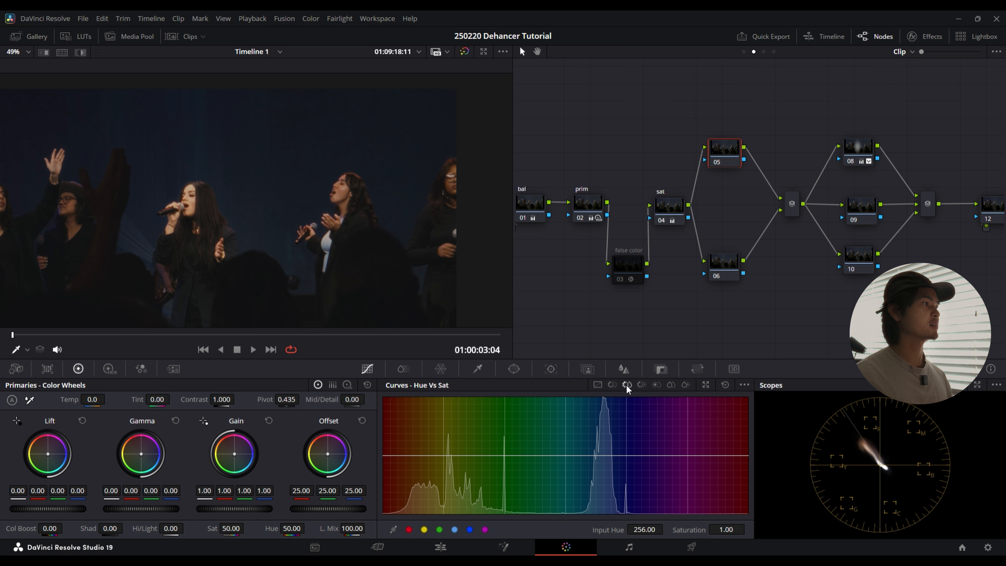
{"action": "scroll", "coordinate": [373, 278], "scroll_direction": "down", "scroll_amount": 3}
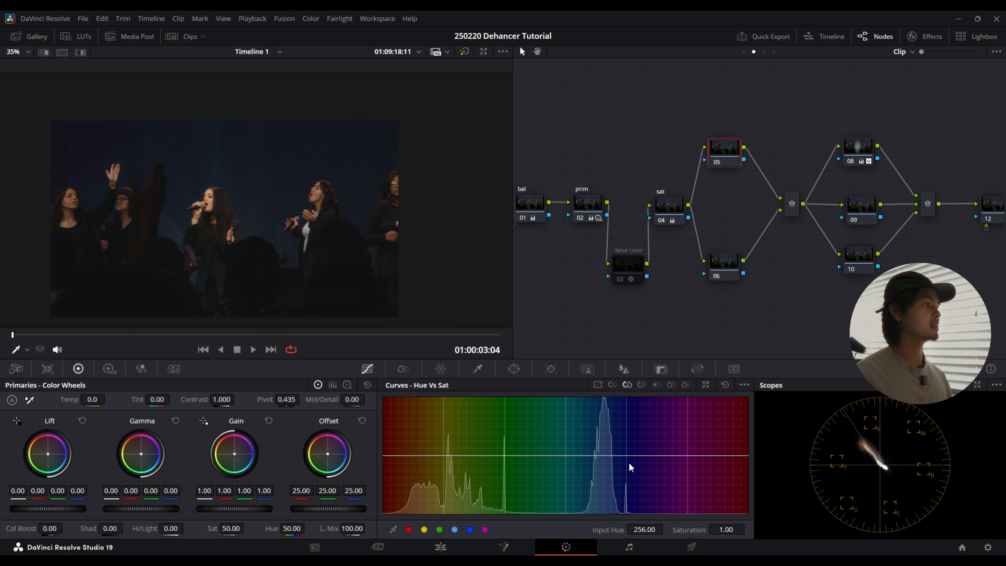
{"action": "left_click", "coordinate": [455, 530]}
{"action": "left_click_drag", "start_coordinate": [627, 456], "coordinate": [630, 461]}
{"action": "mouse_move", "coordinate": [629, 458]}
{"action": "left_mouse_down"}
{"action": "mouse_move", "coordinate": [635, 516]}
{"action": "mouse_move", "coordinate": [651, 425]}
{"action": "mouse_move", "coordinate": [651, 516]}
{"action": "mouse_move", "coordinate": [658, 441]}
{"action": "mouse_move", "coordinate": [630, 463]}
{"action": "left_mouse_up"}
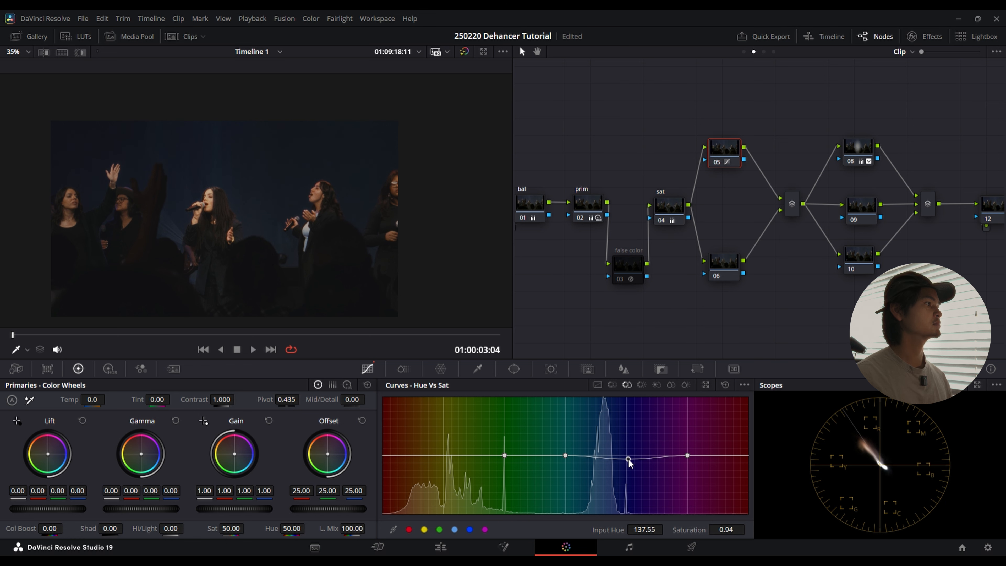
Step: Examine the blue background and the singers' skin tones close up and on the full frame
{"action": "scroll", "coordinate": [265, 257], "scroll_direction": "up", "scroll_amount": 5}
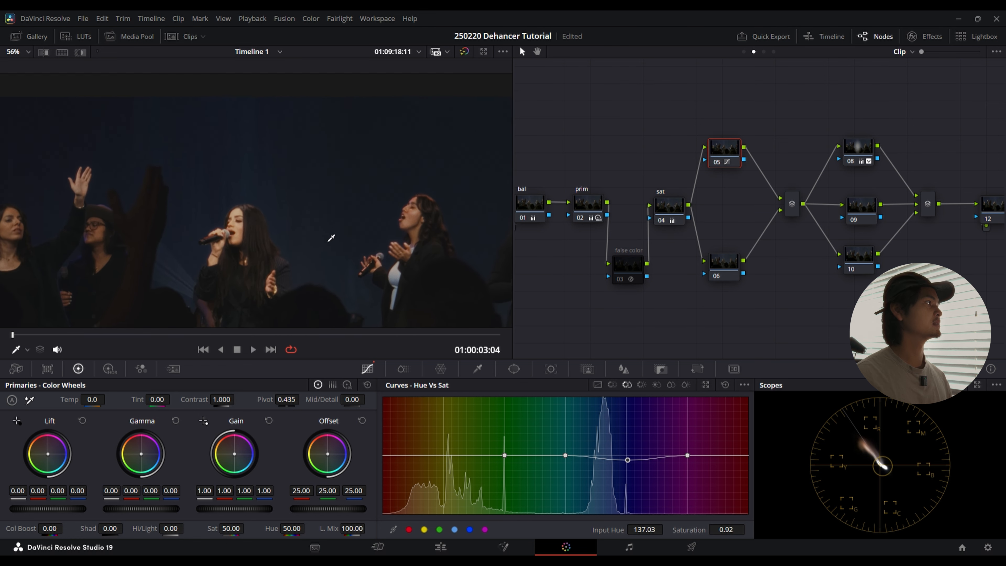
{"action": "left_click_drag", "start_coordinate": [274, 224], "coordinate": [282, 178]}
{"action": "scroll", "coordinate": [318, 185], "scroll_direction": "down", "scroll_amount": 1}
{"action": "scroll", "coordinate": [318, 185], "scroll_direction": "down", "scroll_amount": 3}
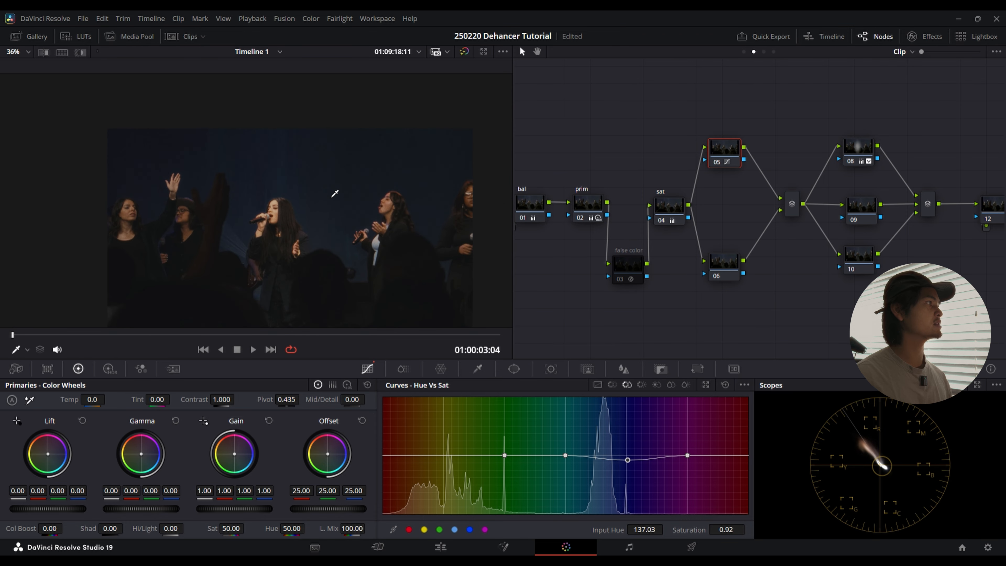
{"action": "scroll", "coordinate": [332, 209], "scroll_direction": "up", "scroll_amount": 2}
{"action": "scroll", "coordinate": [333, 215], "scroll_direction": "up", "scroll_amount": 1}
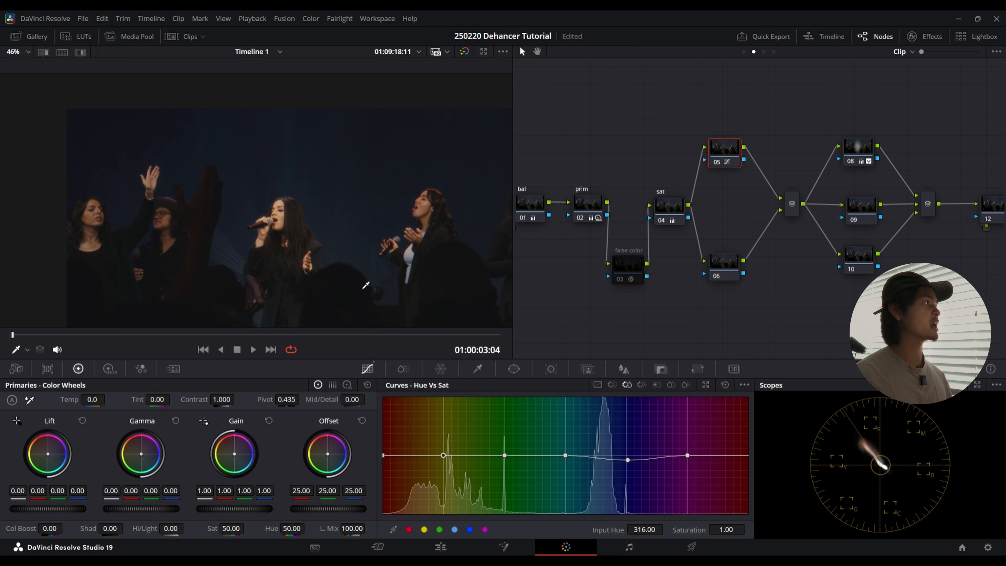
{"action": "scroll", "coordinate": [325, 208], "scroll_direction": "down", "scroll_amount": 1}
{"action": "scroll", "coordinate": [343, 217], "scroll_direction": "up", "scroll_amount": 3}
{"action": "left_click_drag", "start_coordinate": [366, 241], "coordinate": [295, 230]}
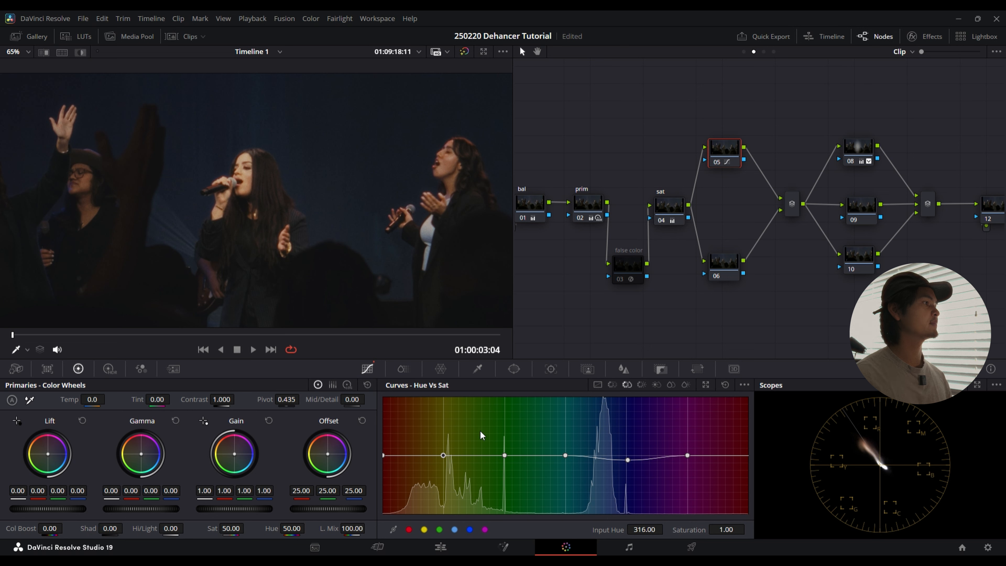
Step: Shift the skin tones on node 05 with the Hue Vs Hue curve to a hue rotation of -2.40 at input hue 315.23
{"action": "left_click", "coordinate": [614, 385]}
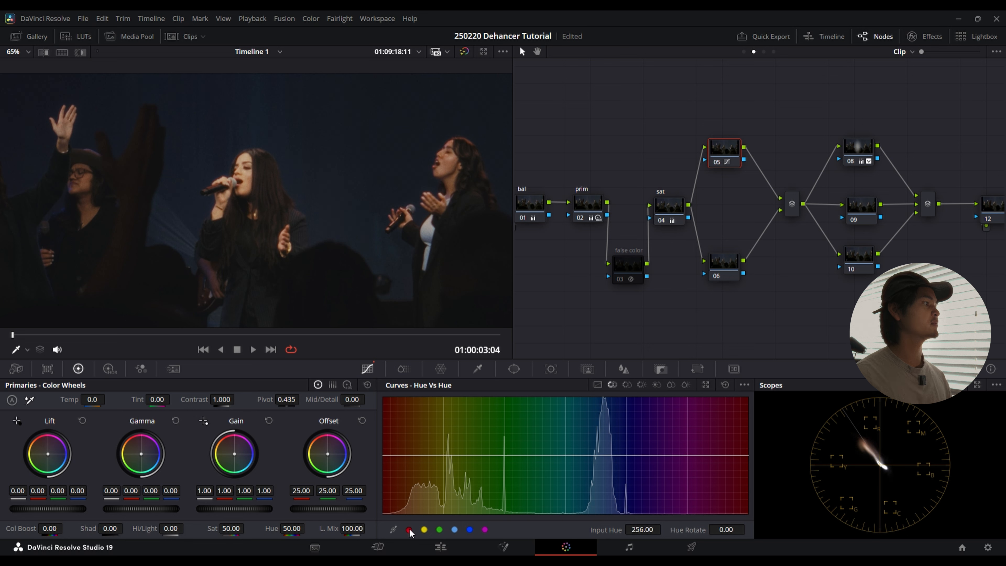
{"action": "mouse_move", "coordinate": [444, 457]}
{"action": "left_mouse_down"}
{"action": "mouse_move", "coordinate": [444, 446]}
{"action": "mouse_move", "coordinate": [445, 457]}
{"action": "left_mouse_up"}
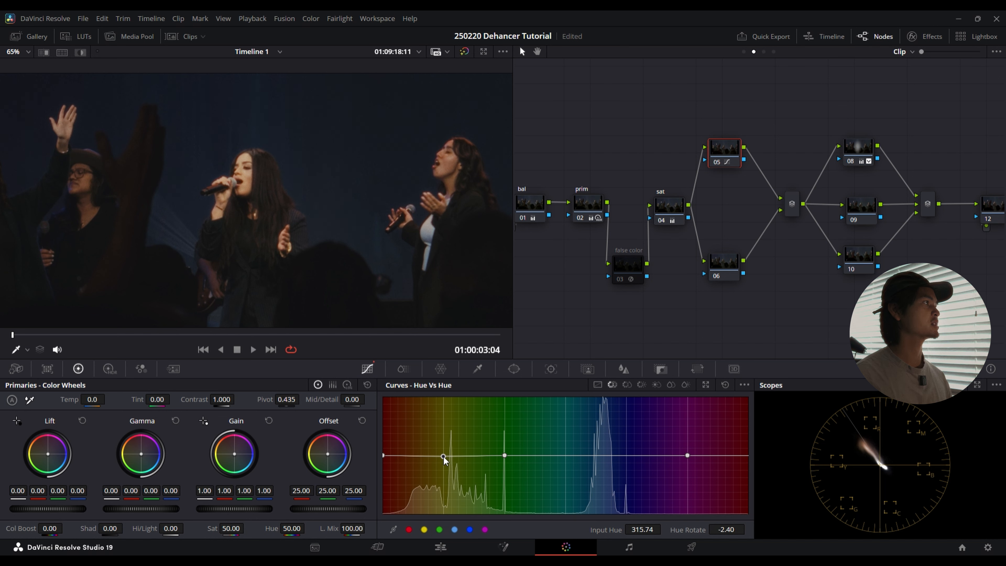
{"action": "scroll", "coordinate": [357, 286], "scroll_direction": "down", "scroll_amount": 5}
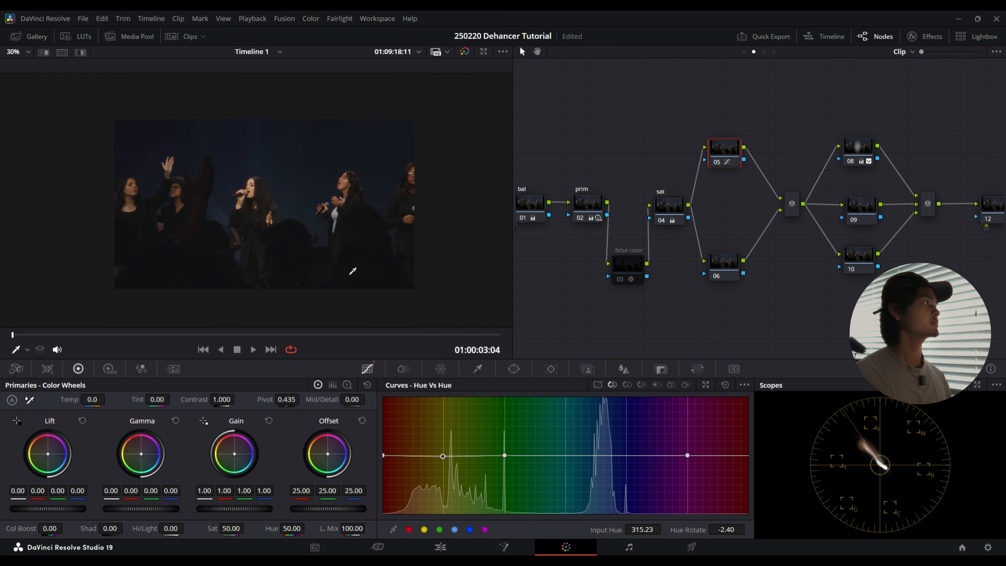
Step: Space out the end of the node graph by moving the trim node farther from node 12 and raising node 12
{"action": "left_click_drag", "start_coordinate": [797, 313], "coordinate": [685, 294]}
{"action": "left_click_drag", "start_coordinate": [877, 137], "coordinate": [874, 217]}
{"action": "left_click_drag", "start_coordinate": [824, 191], "coordinate": [993, 181]}
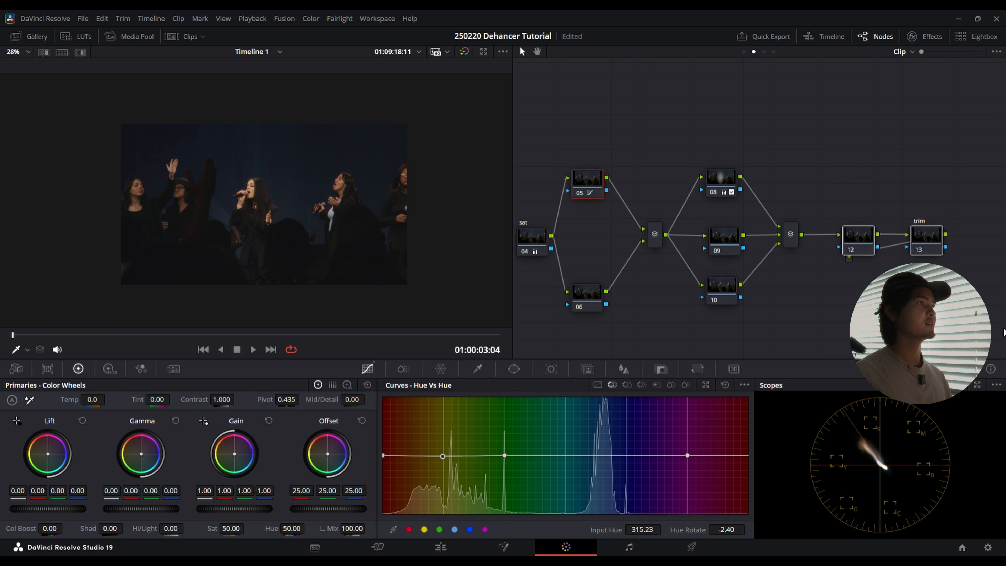
{"action": "left_click_drag", "start_coordinate": [912, 229], "coordinate": [944, 230]}
{"action": "left_click_drag", "start_coordinate": [869, 195], "coordinate": [856, 216]}
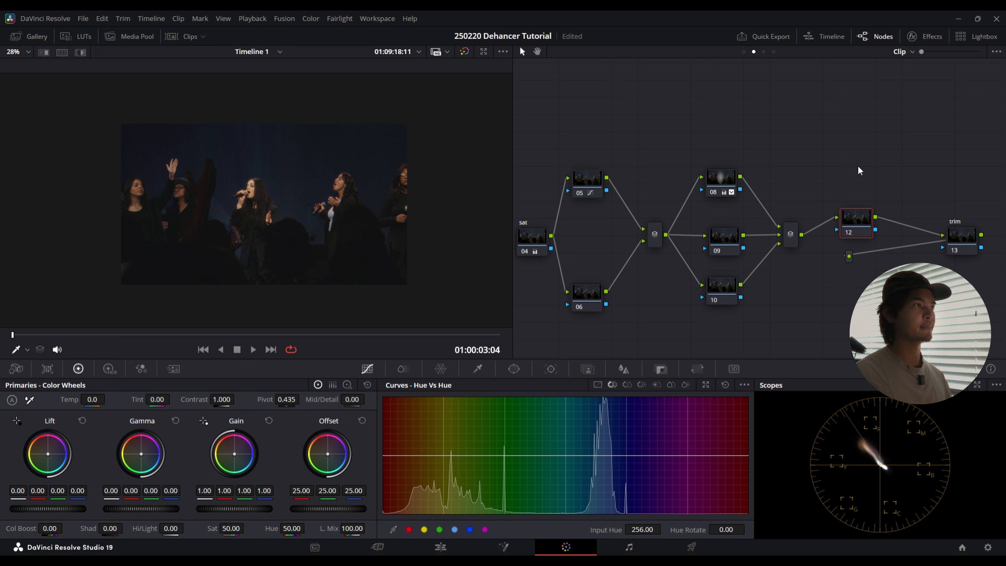
{"action": "left_click_drag", "start_coordinate": [854, 224], "coordinate": [852, 209]}
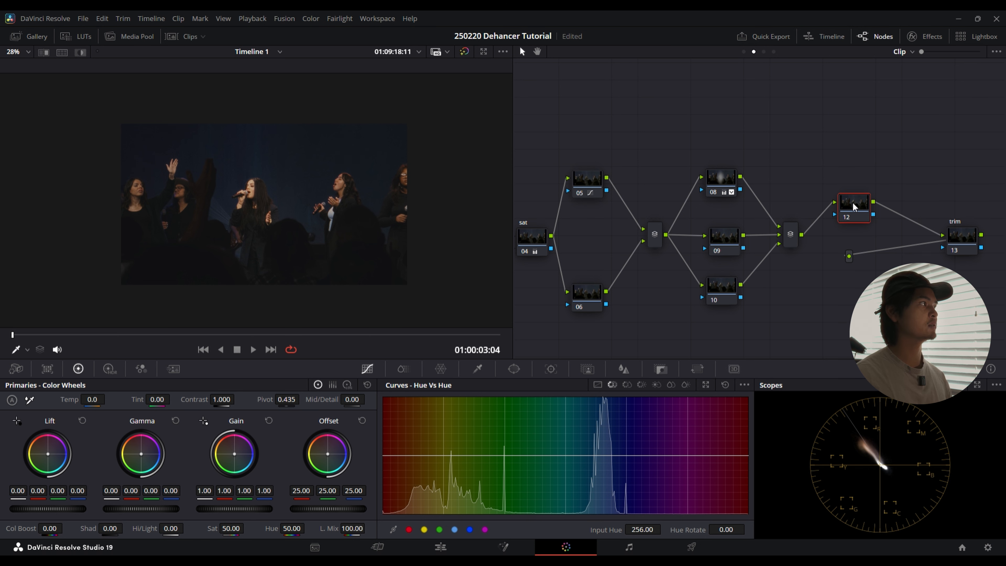
{"action": "left_click_drag", "start_coordinate": [868, 156], "coordinate": [796, 145]}
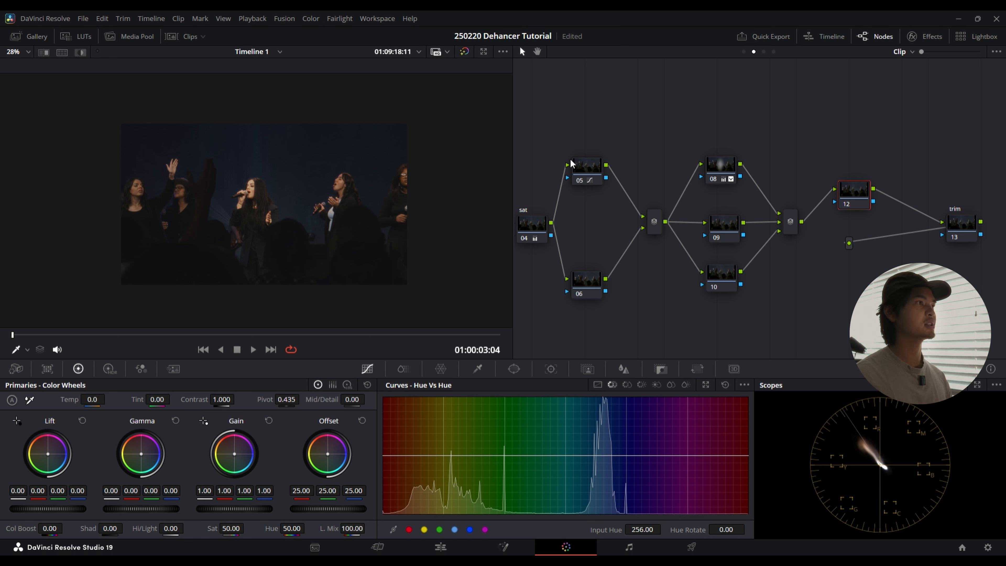
{"action": "mouse_move", "coordinate": [854, 201]}
{"action": "left_mouse_down"}
{"action": "mouse_move", "coordinate": [844, 166]}
{"action": "mouse_move", "coordinate": [858, 199]}
{"action": "left_mouse_up"}
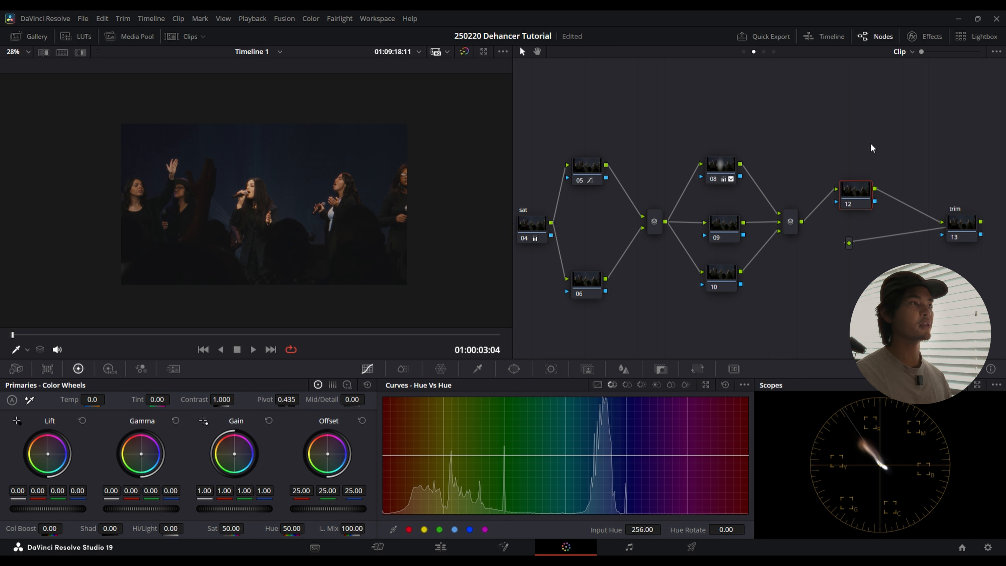
Step: Tidy the end of the node graph by lowering node 12 and moving the trim node close beside it
{"action": "left_click_drag", "start_coordinate": [856, 197], "coordinate": [855, 216]}
{"action": "left_click_drag", "start_coordinate": [963, 224], "coordinate": [920, 215]}
{"action": "scroll", "coordinate": [326, 242], "scroll_direction": "up", "scroll_amount": 2}
{"action": "scroll", "coordinate": [326, 242], "scroll_direction": "down", "scroll_amount": 2}
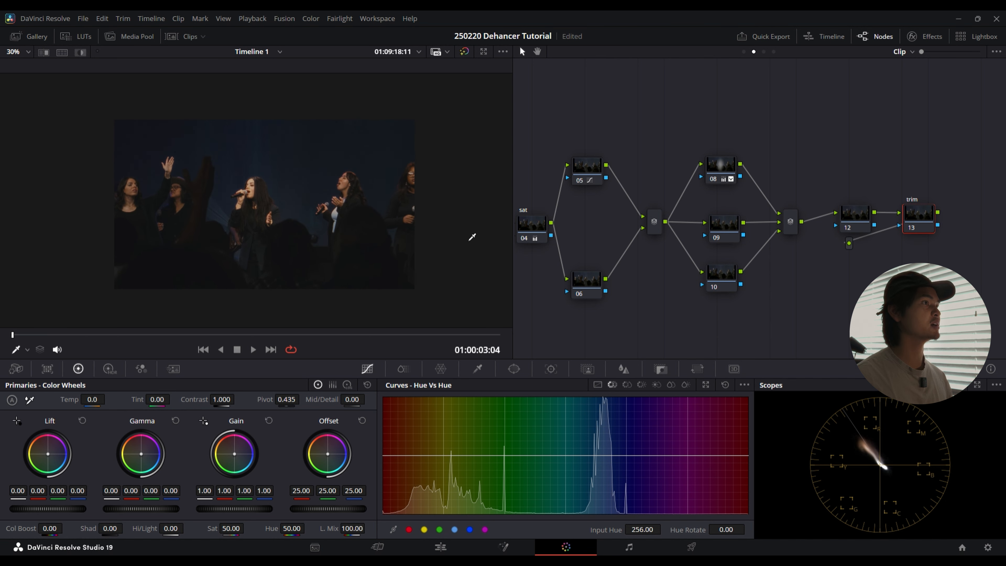
{"action": "left_click_drag", "start_coordinate": [910, 216], "coordinate": [849, 213]}
{"action": "left_click_drag", "start_coordinate": [911, 216], "coordinate": [899, 207]}
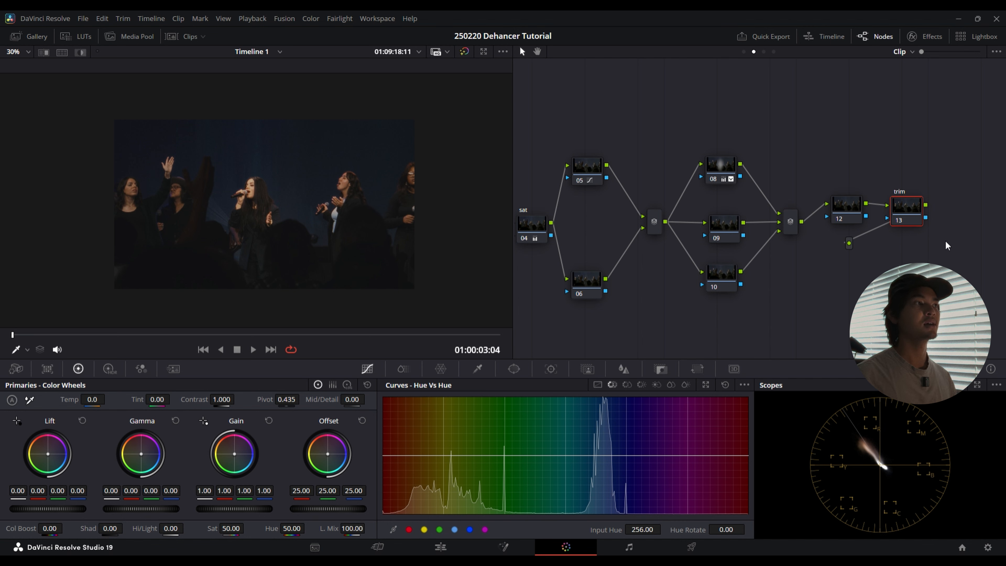
{"action": "left_click_drag", "start_coordinate": [946, 240], "coordinate": [907, 252]}
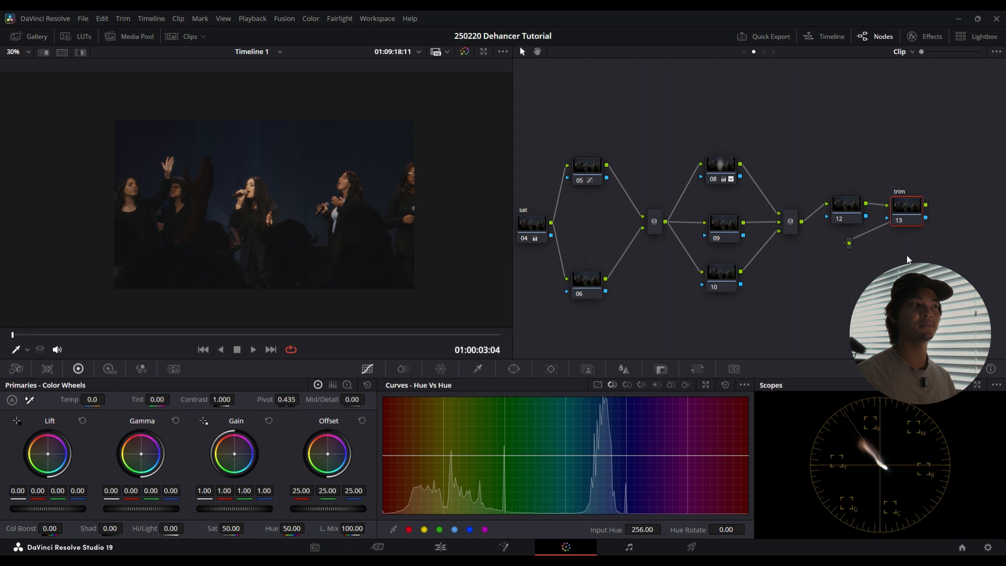
{"action": "mouse_move", "coordinate": [908, 206]}
{"action": "left_mouse_down"}
{"action": "mouse_move", "coordinate": [904, 195]}
{"action": "mouse_move", "coordinate": [908, 208]}
{"action": "left_mouse_up"}
{"action": "left_click_drag", "start_coordinate": [911, 164], "coordinate": [916, 251]}
{"action": "left_click_drag", "start_coordinate": [796, 297], "coordinate": [870, 281]}
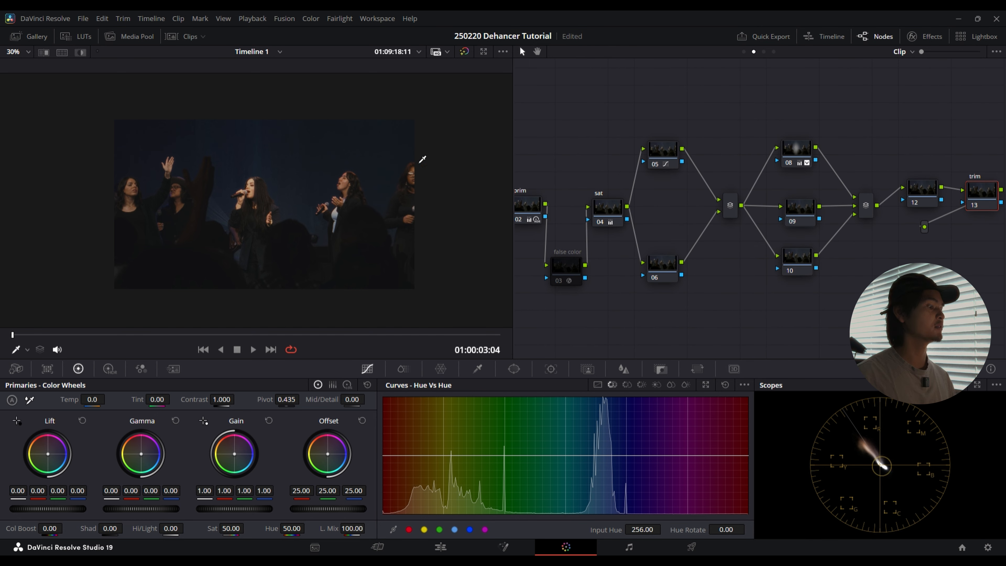
Step: Enlarge the frame in the viewer and compare the image with all grades bypassed and enabled
{"action": "scroll", "coordinate": [242, 186], "scroll_direction": "up", "scroll_amount": 2}
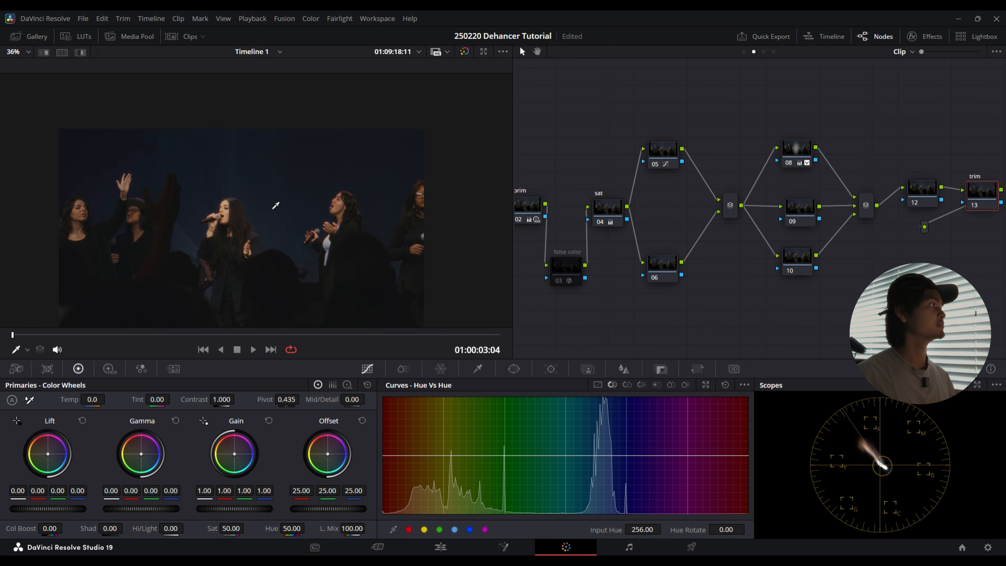
{"action": "left_click_drag", "start_coordinate": [274, 205], "coordinate": [290, 194]}
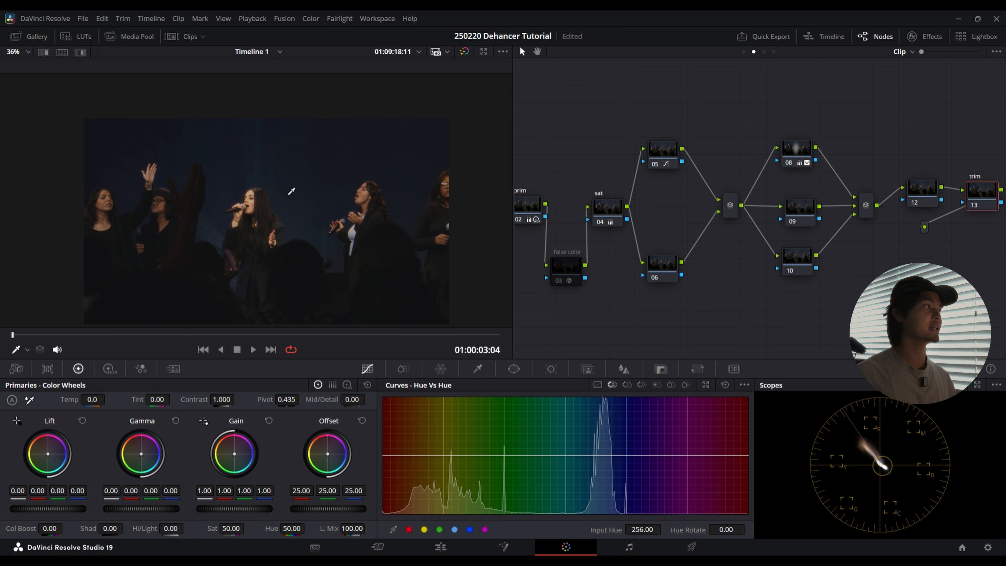
{"action": "left_click_drag", "start_coordinate": [404, 176], "coordinate": [369, 193]}
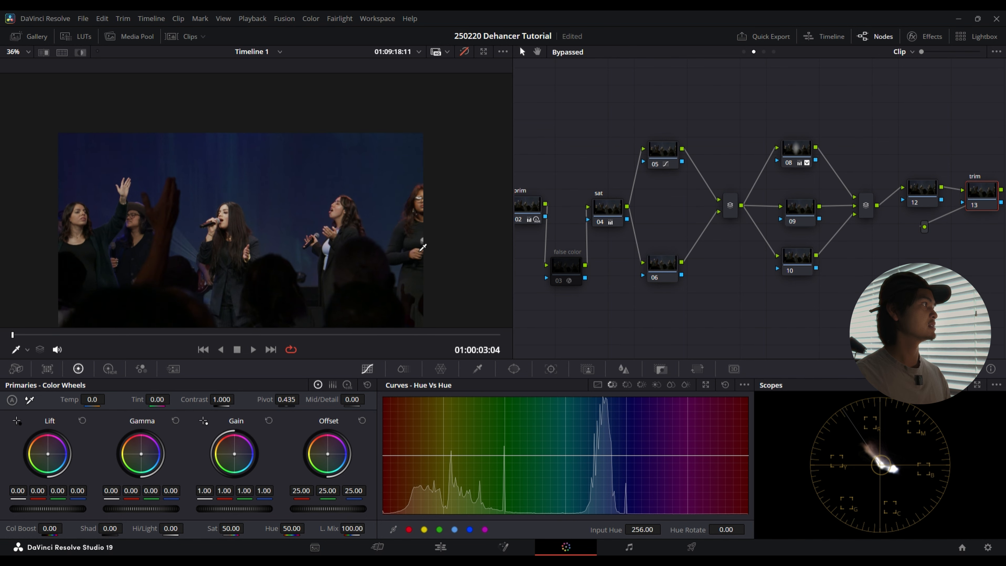
{"action": "key", "text": "shift+d"}
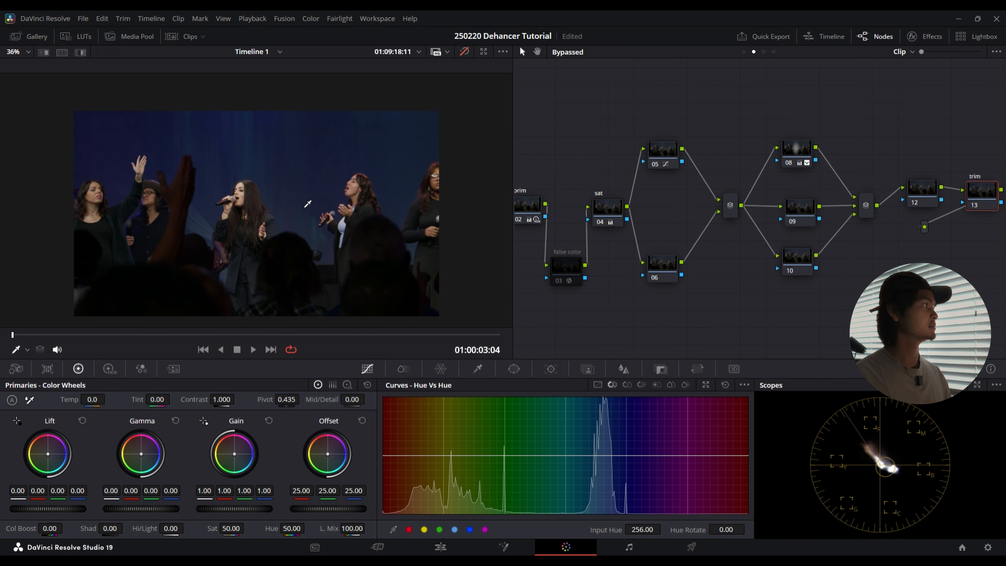
{"action": "key", "text": "shift+d"}
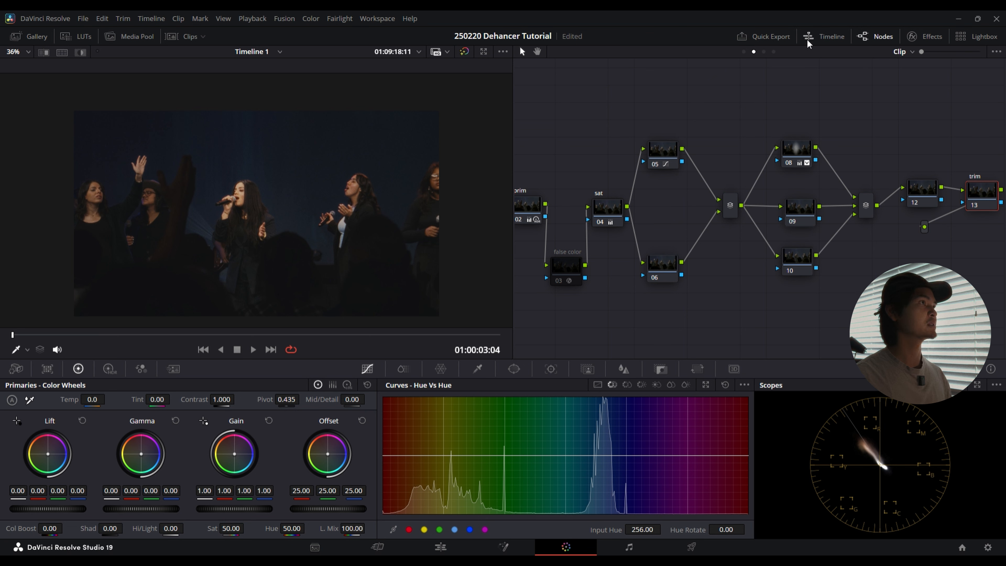
Step: At Group Post-Clip level, switch the dehancer node off and on to compare the image without and with it
{"action": "left_click", "coordinate": [764, 52]}
{"action": "left_click_drag", "start_coordinate": [657, 125], "coordinate": [692, 142]}
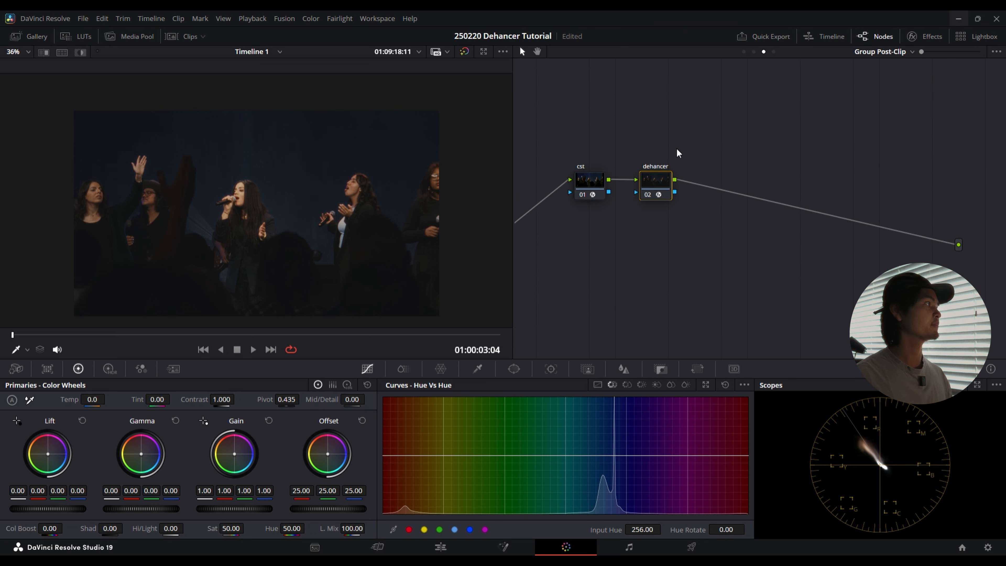
{"action": "key", "text": "ctrl+d"}
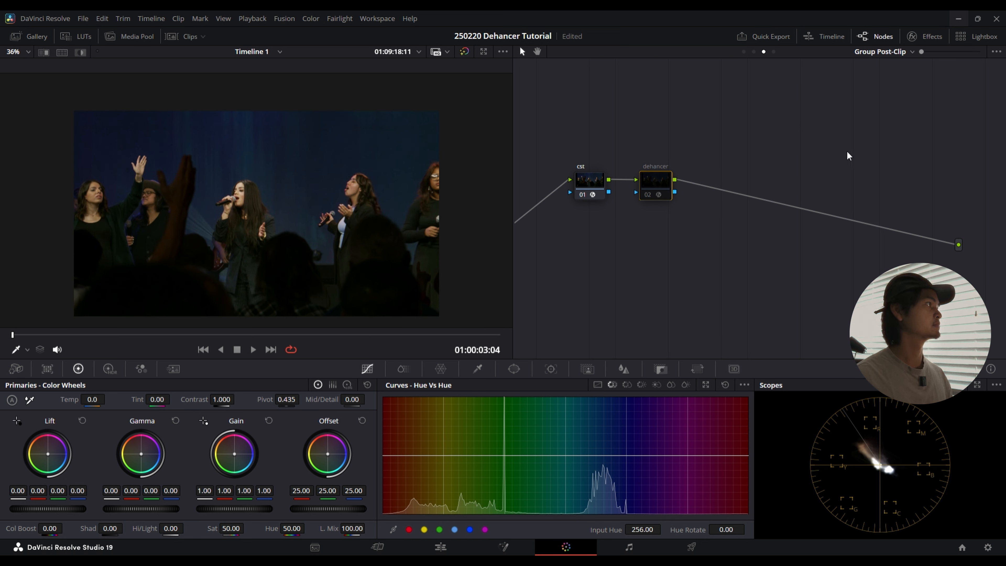
{"action": "key", "text": "ctrl+d"}
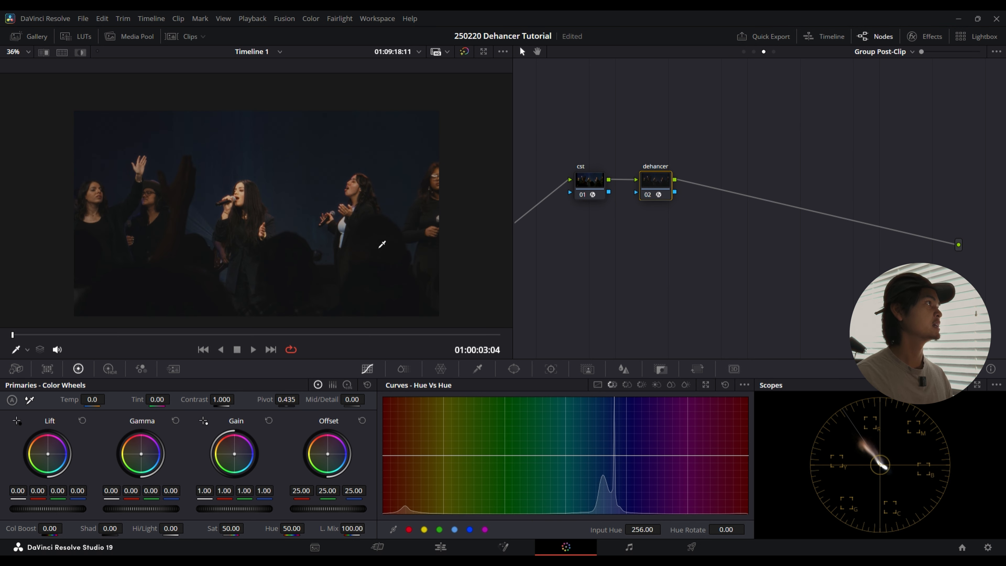